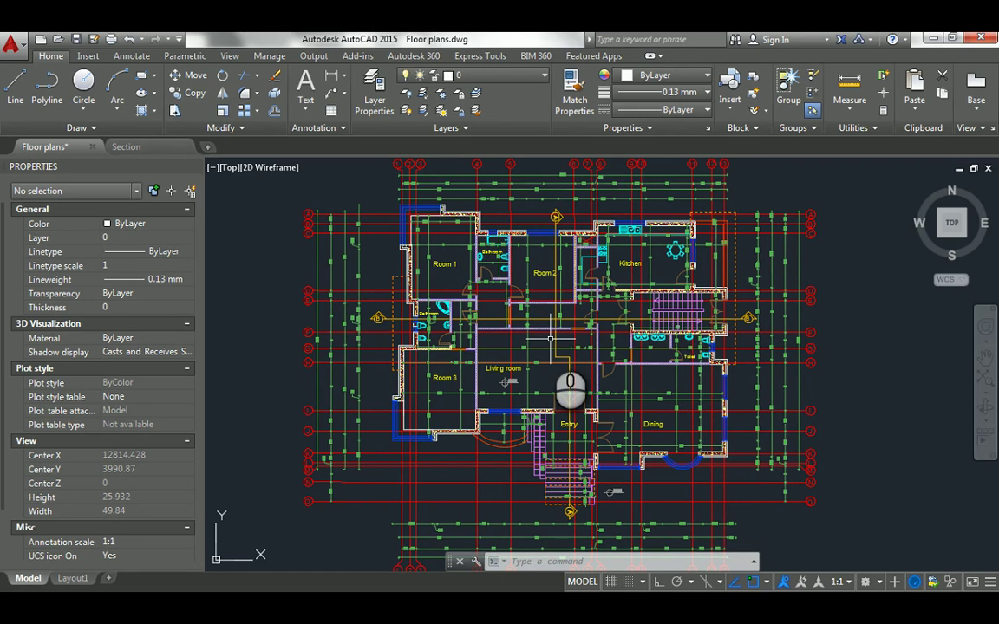
- Pan and zoom across the floor plans to centre the Ground floor plan
scroll(550, 338, down, 5)
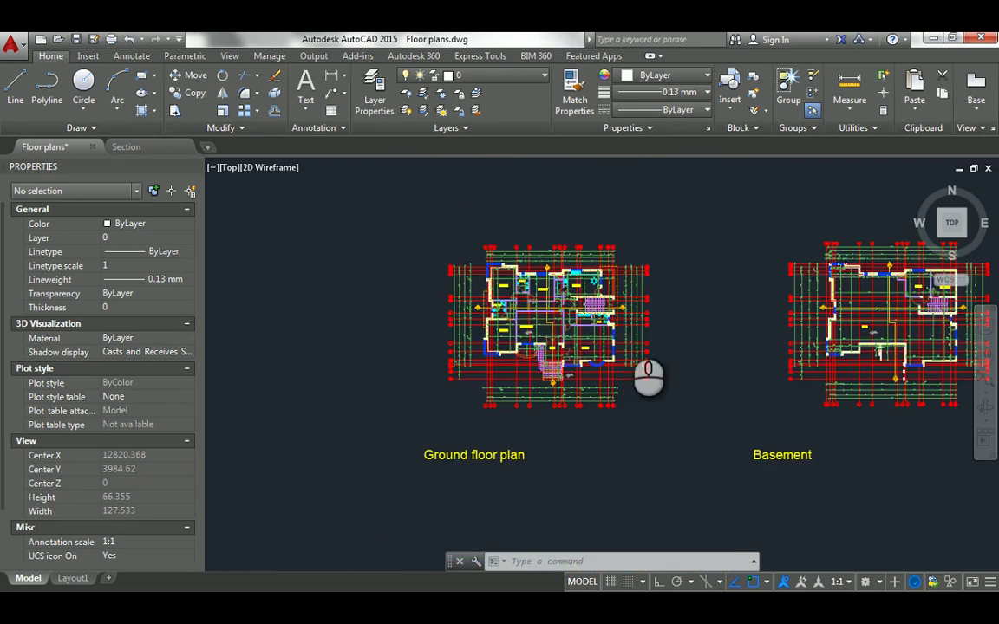
middle_drag(664, 330, 345, 331)
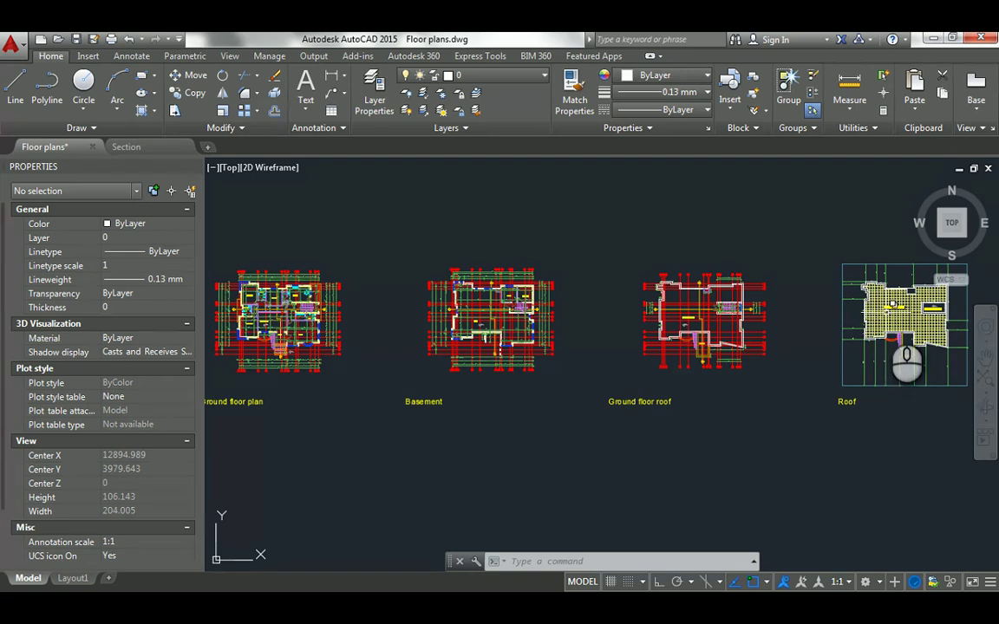
scroll(832, 321, up, 2)
mouse_move(357, 318)
middle_down()
mouse_move(780, 330)
mouse_move(635, 326)
middle_up()
scroll(420, 356, up, 4)
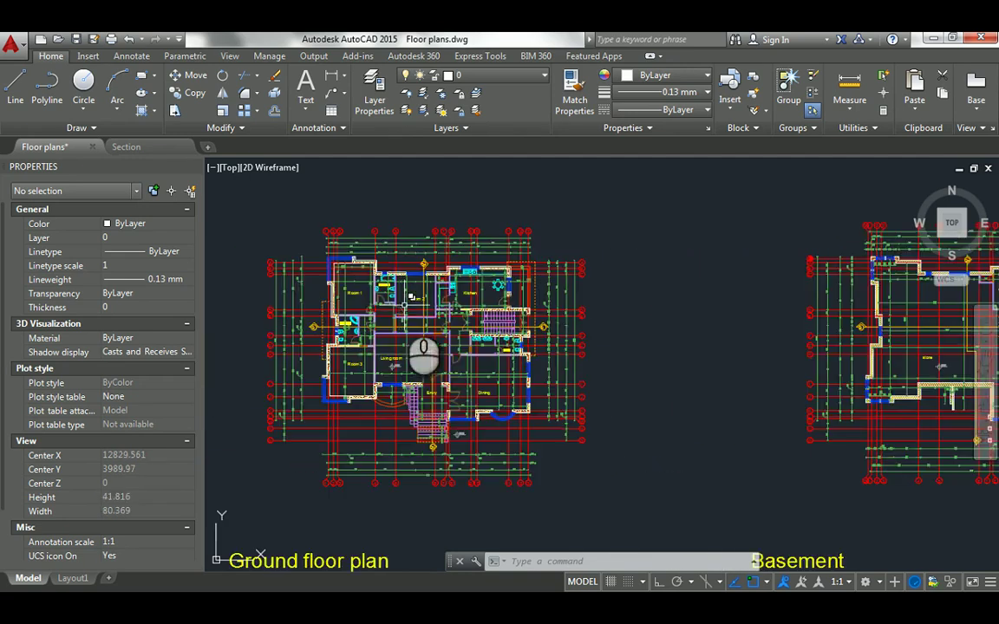
middle_drag(397, 307, 482, 290)
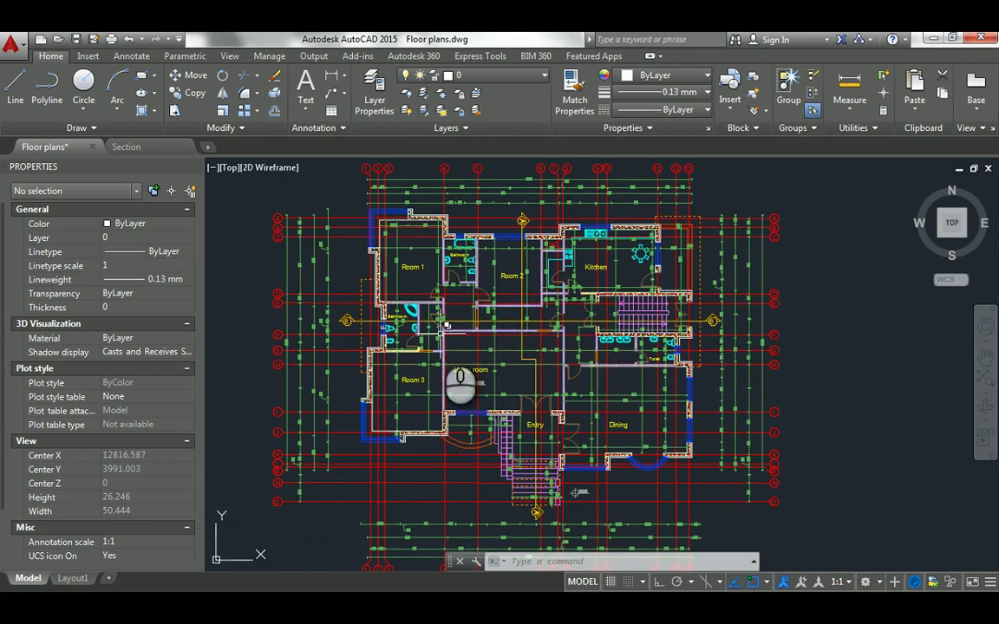
- Bring the architectural visualization video in Chrome to the front
key(super)
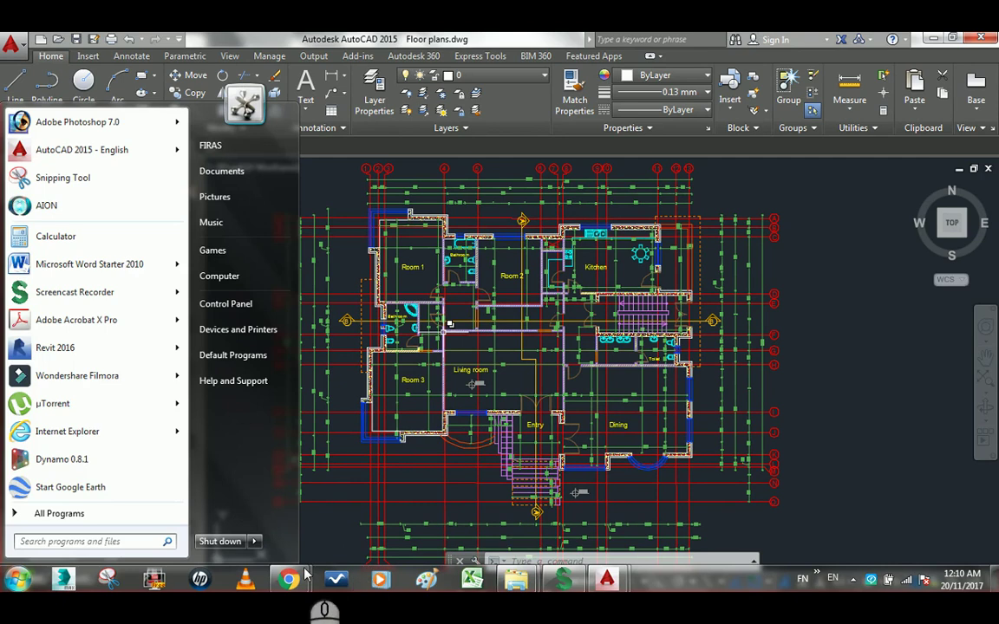
click(305, 621)
mouse_move(295, 588)
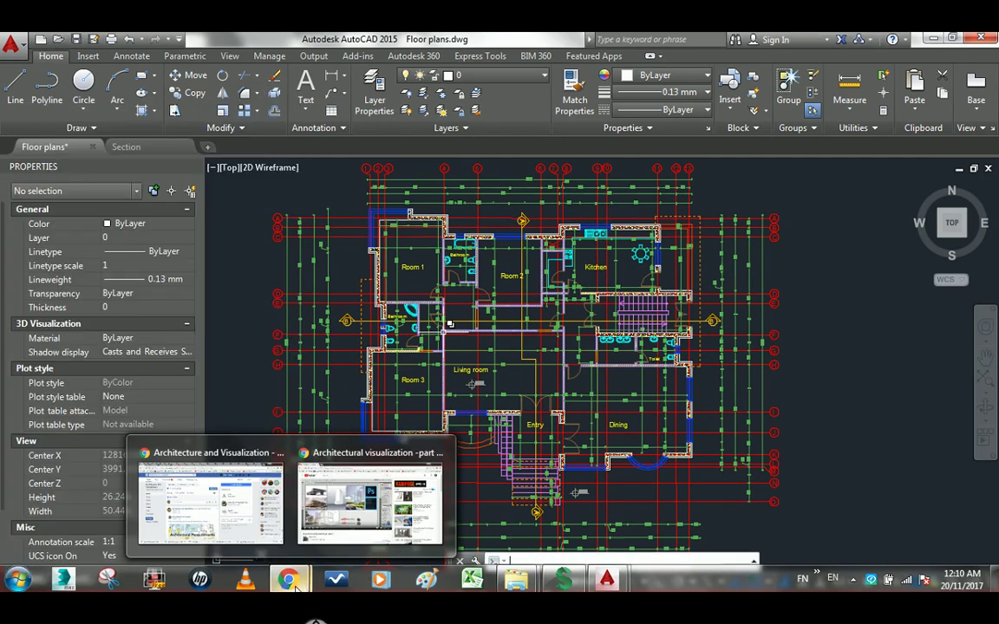
click(347, 508)
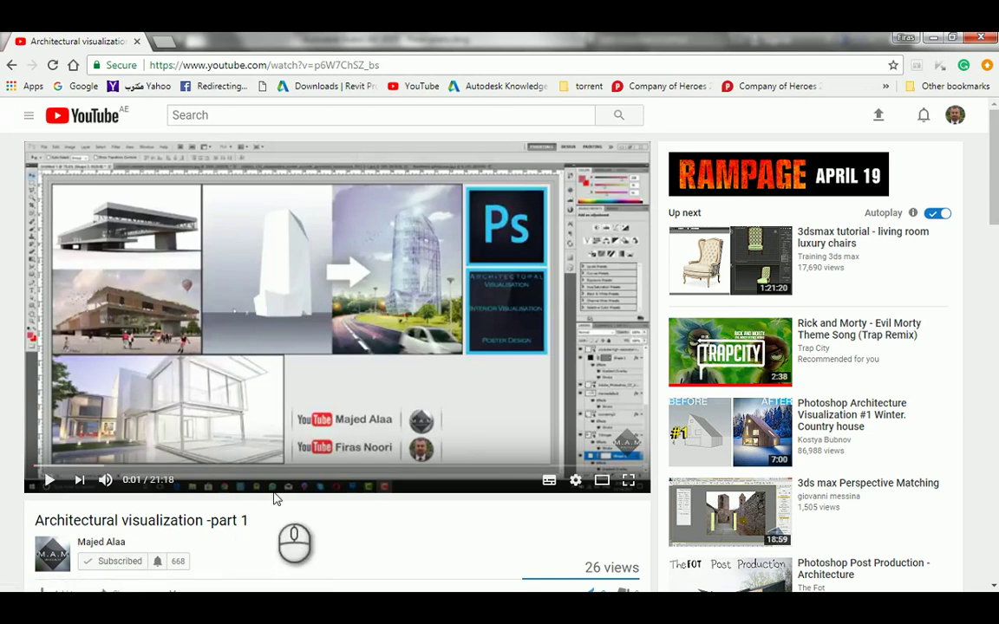
- Return to the Floor plans drawing and pan to see all four floor plans
key(alt+Tab)
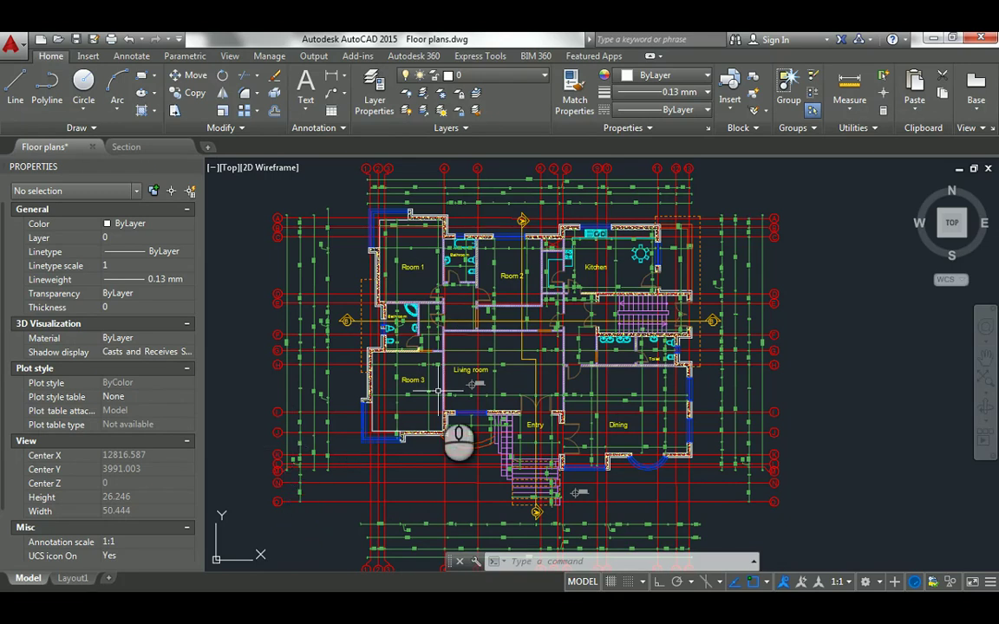
middle_drag(458, 442, 452, 442)
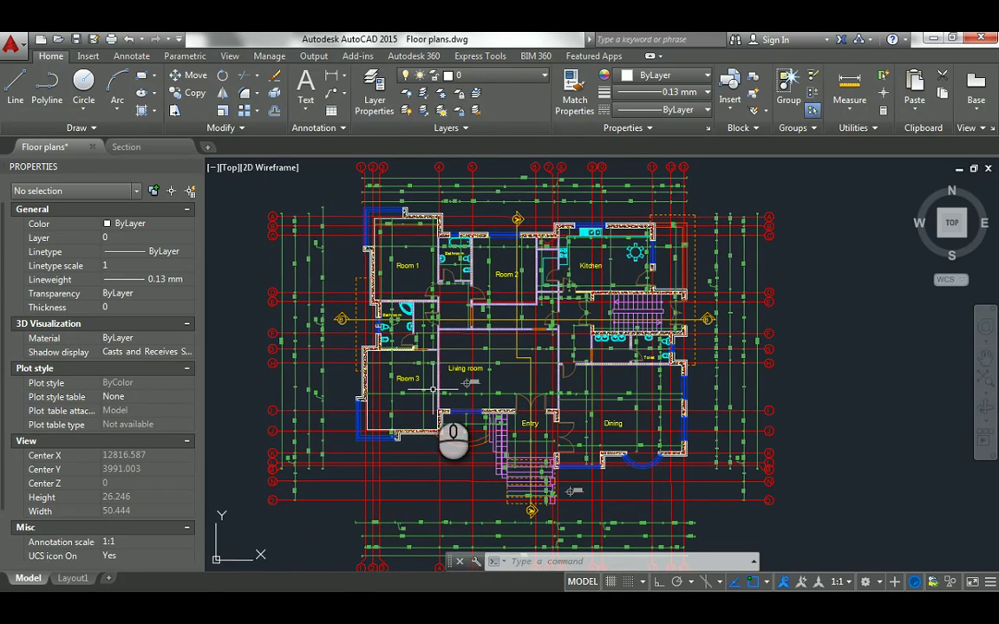
scroll(433, 389, down, 2)
scroll(438, 386, up, 2)
middle_drag(440, 384, 443, 370)
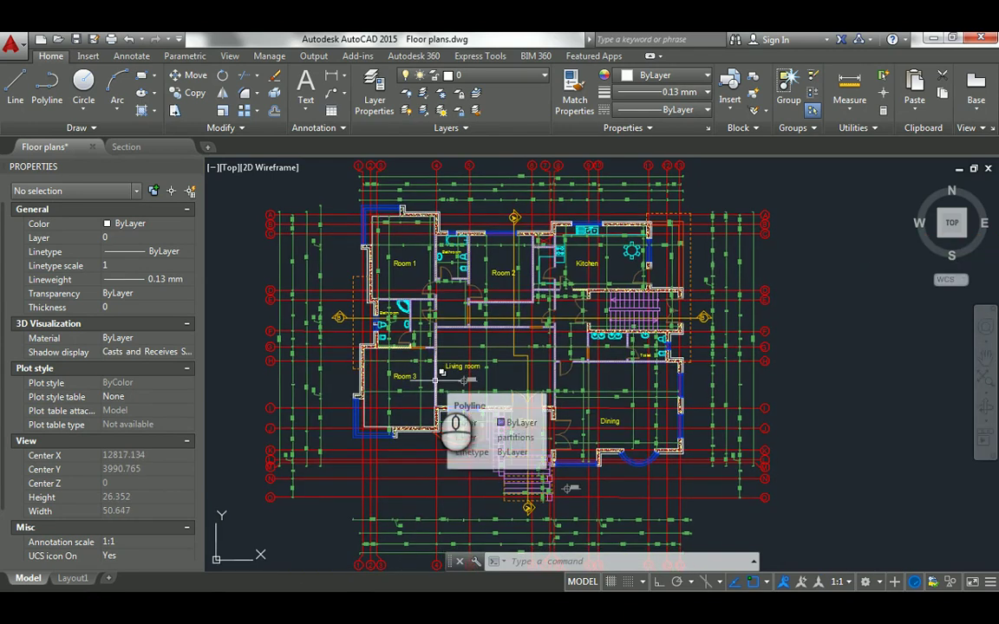
scroll(457, 307, down, 6)
middle_drag(751, 325, 606, 315)
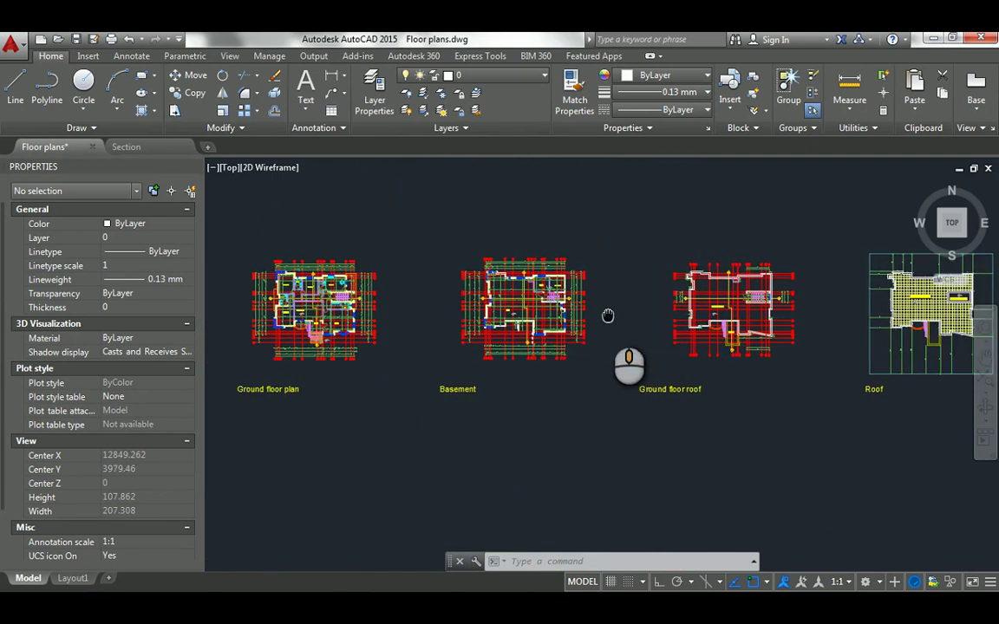
- Switch to the empty Section drawing tab
click(126, 145)
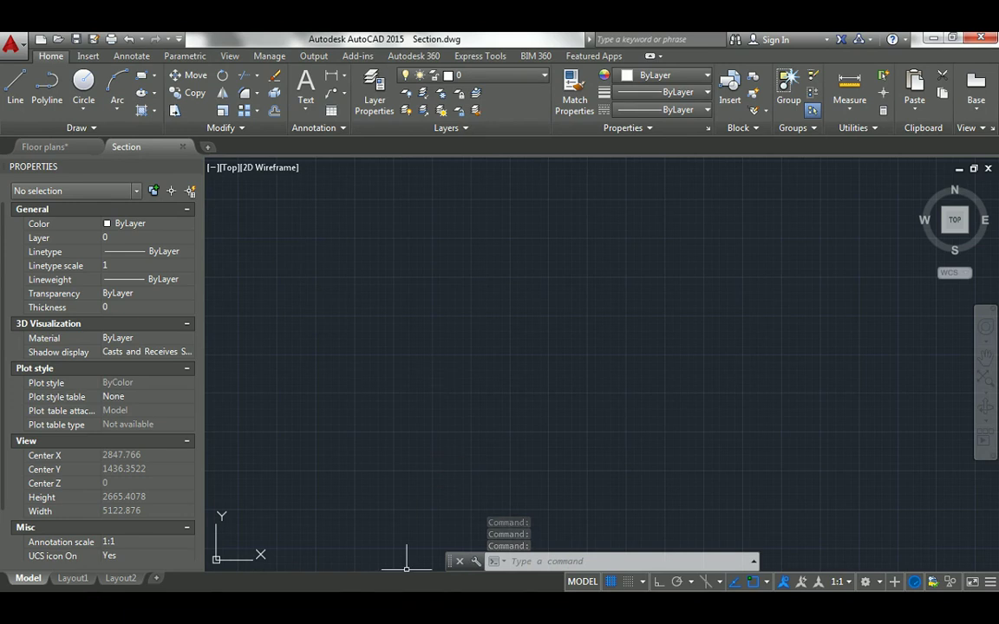
key(super)
key(Escape)
- In Explorer, go up to the W13 - XREF n LAYOUT folder and open the Xref folder
mouse_move(506, 587)
click(598, 501)
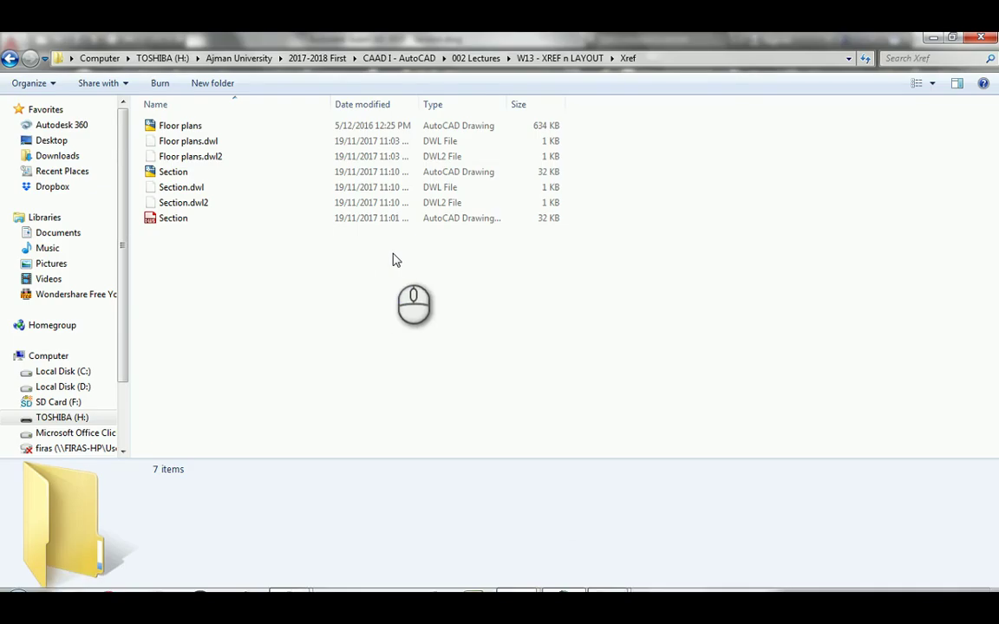
click(559, 58)
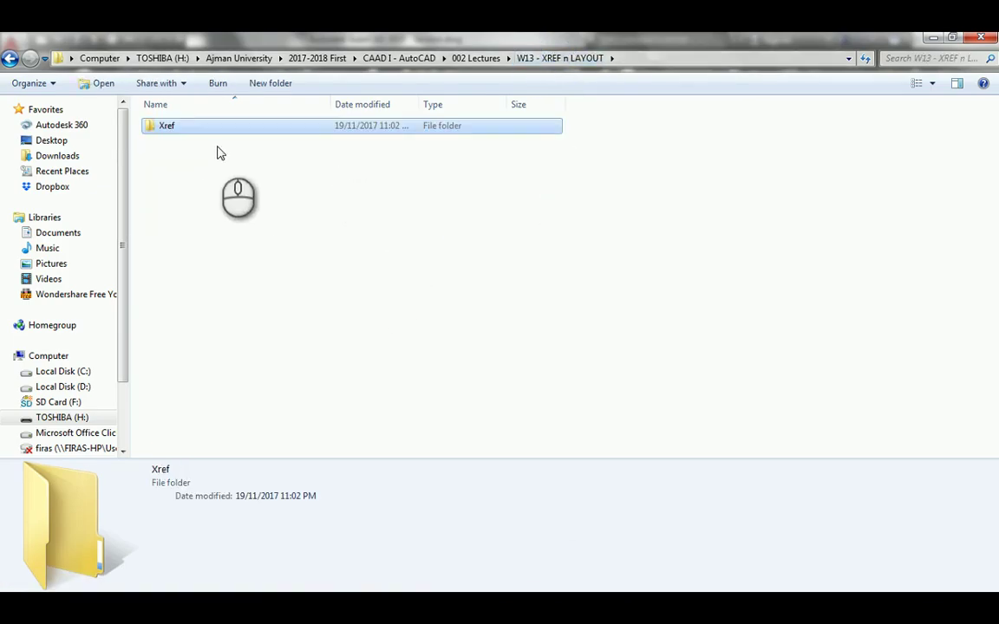
click(179, 125)
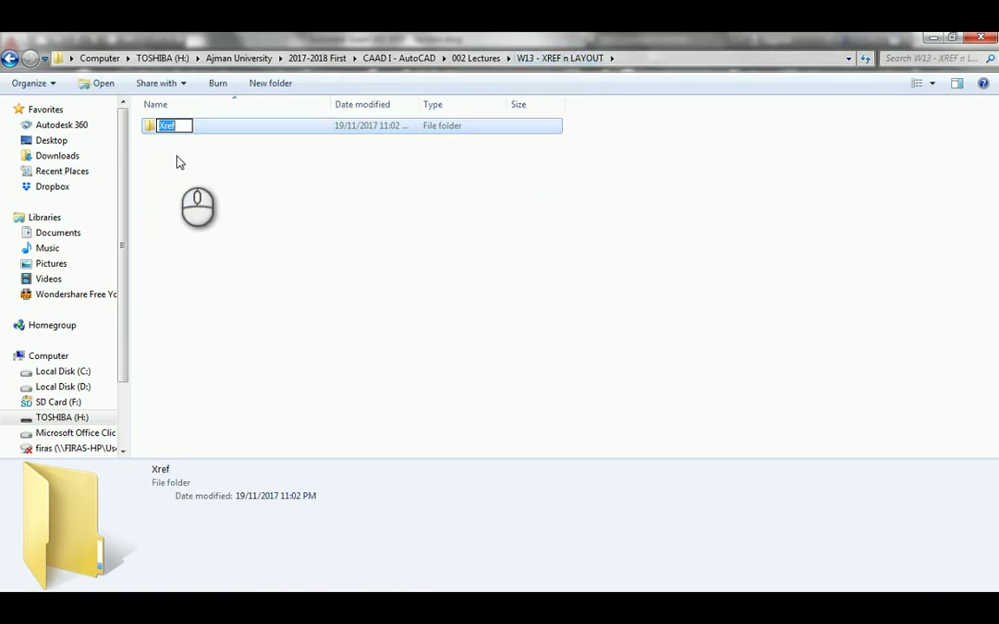
click(176, 158)
double_click(164, 130)
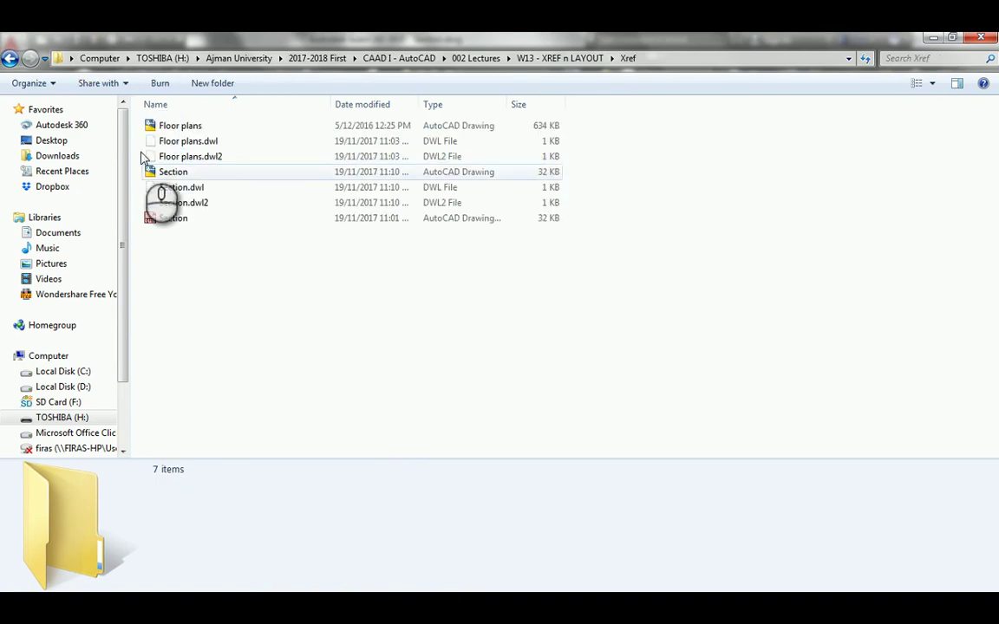
- Check the Floor plans file details, glance at it in AutoCAD, then open Section.dwg
click(163, 128)
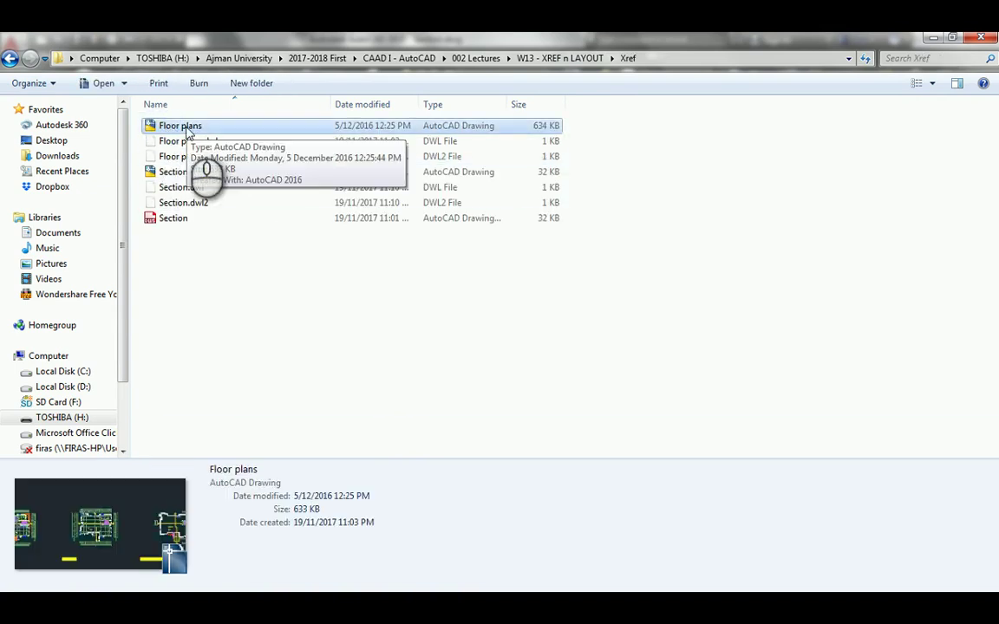
key(alt+Tab)
click(73, 147)
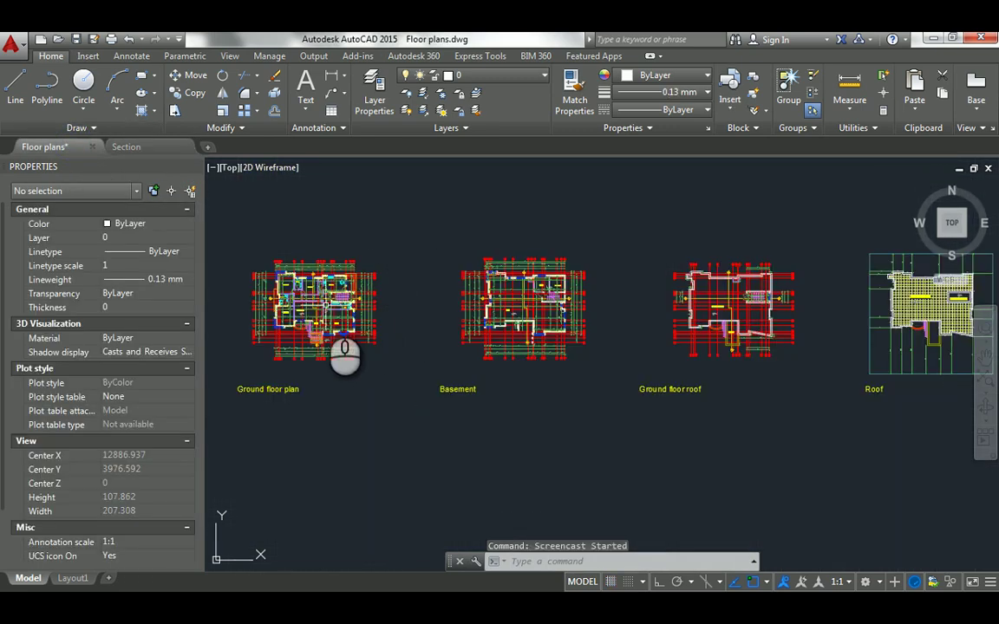
scroll(349, 355, up, 5)
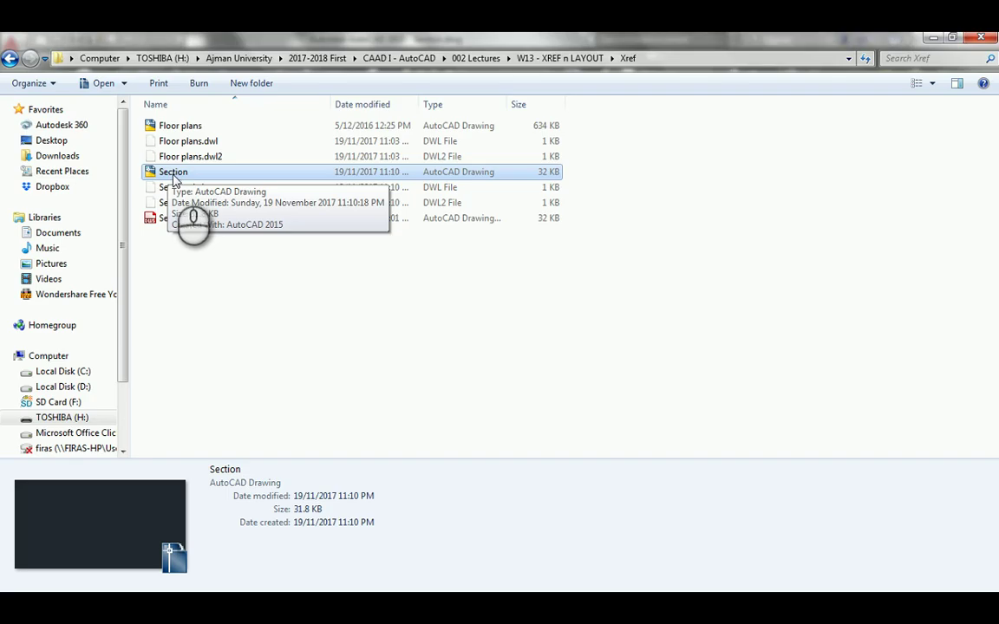
double_click(173, 173)
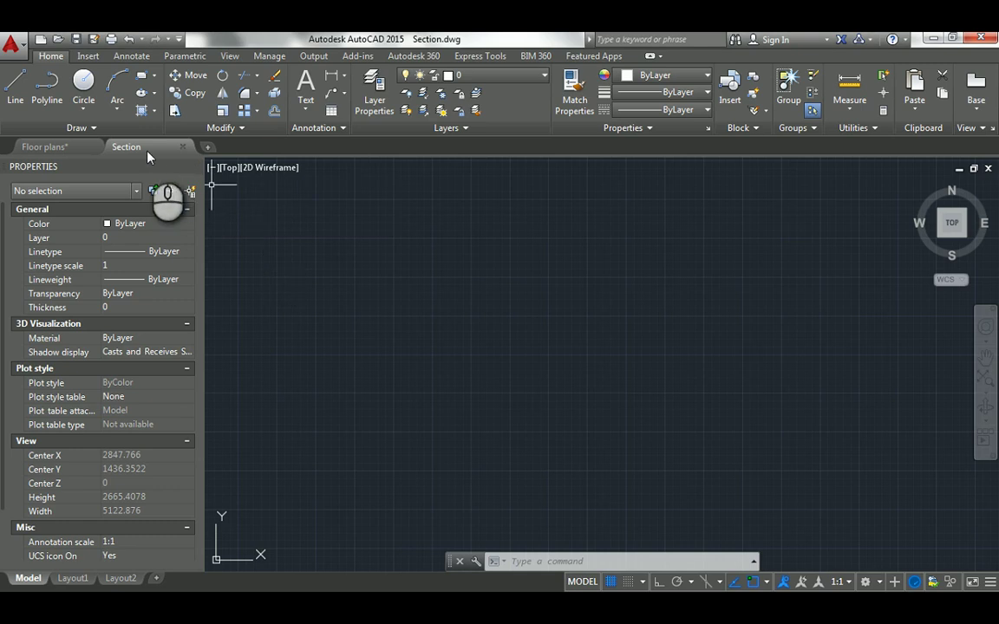
click(44, 147)
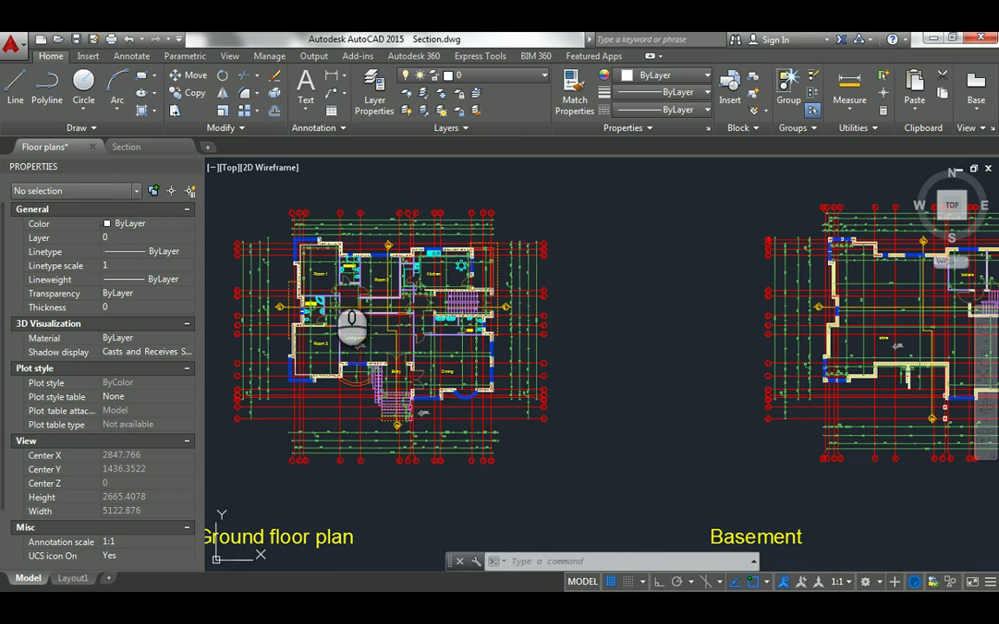
middle_drag(386, 281, 449, 285)
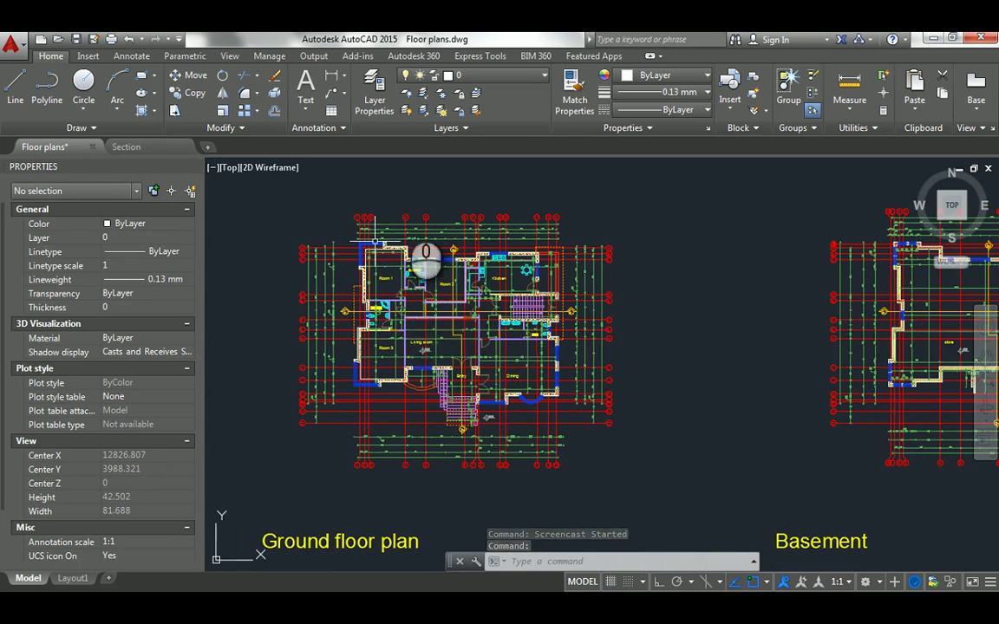
click(149, 153)
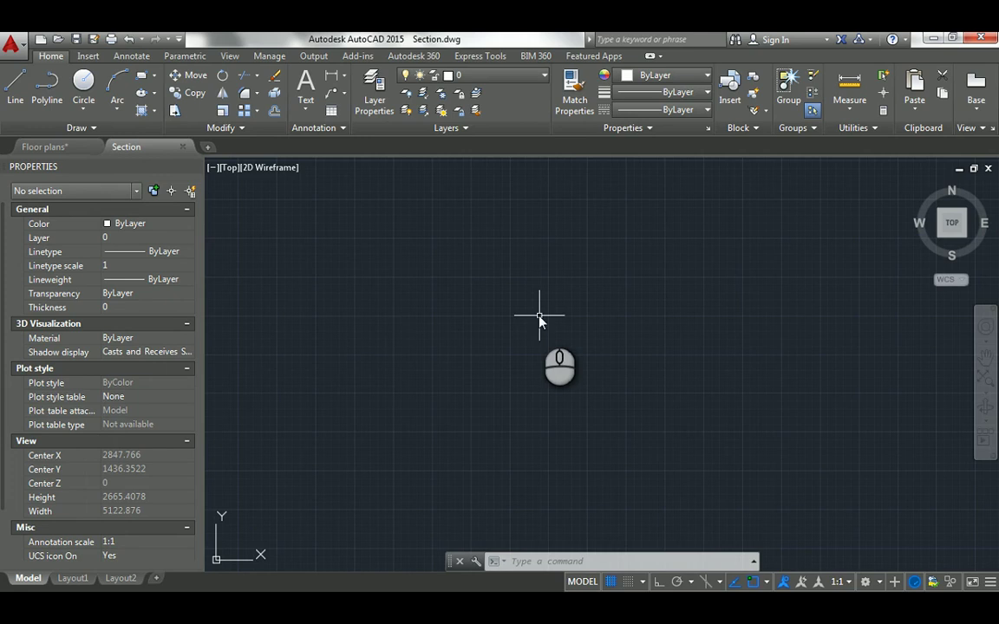
- In Drawing Units, change the insertion scale from Millimeters to Meters
text(s)
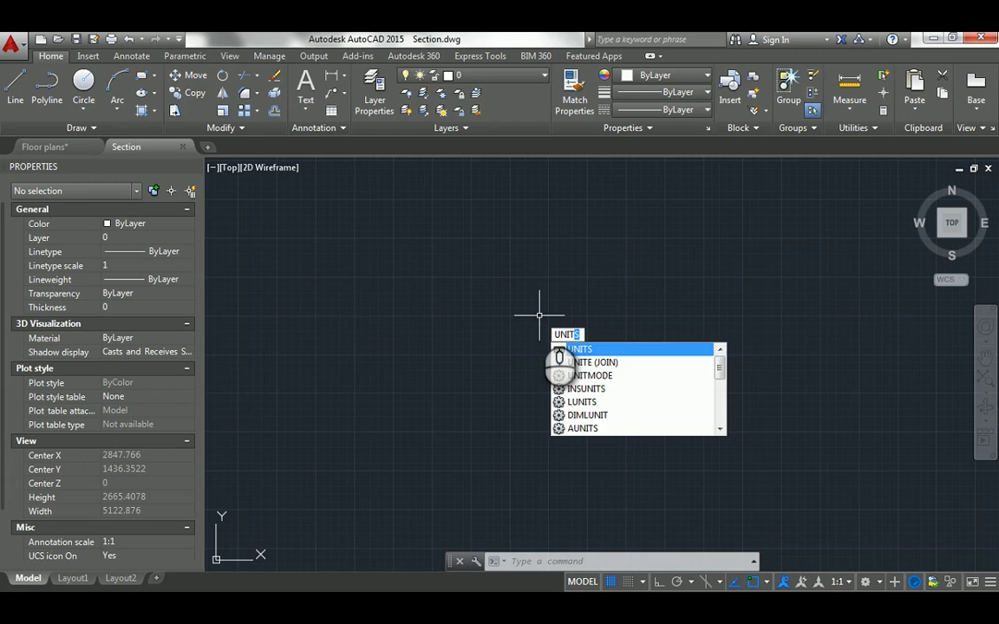
key(Return)
click(423, 339)
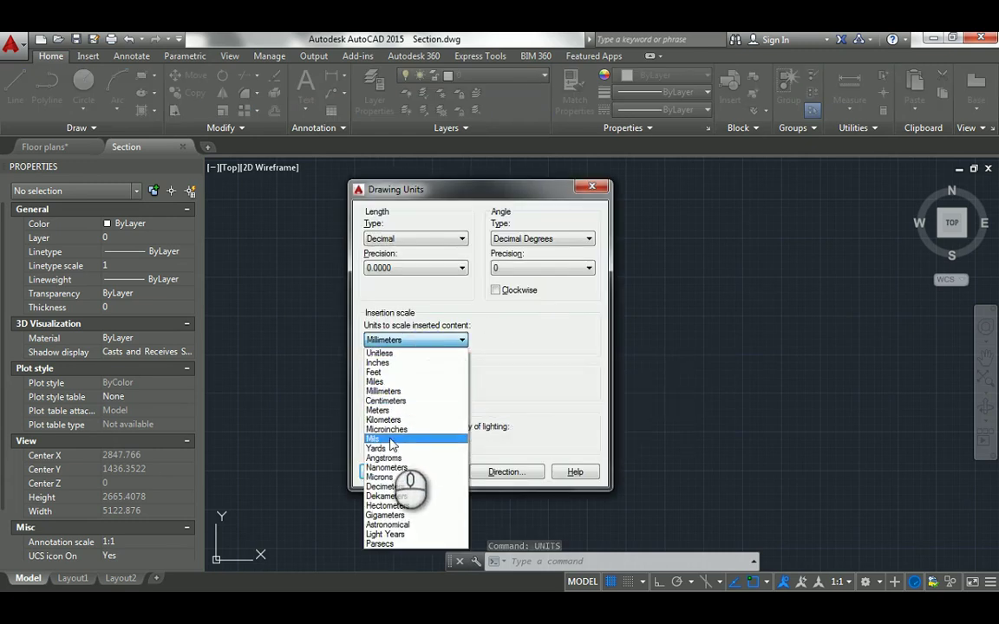
click(387, 402)
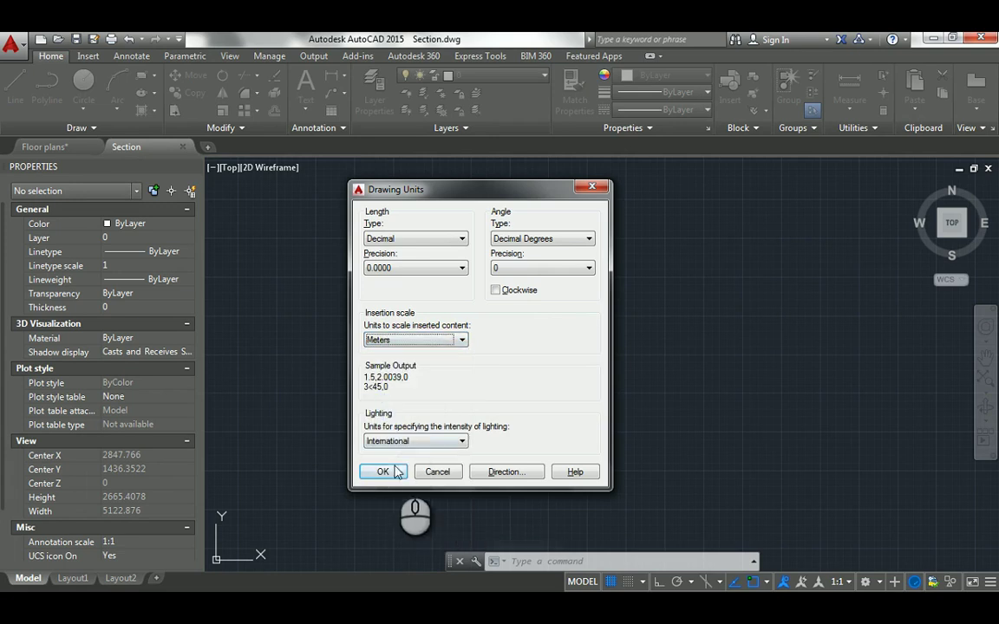
click(384, 472)
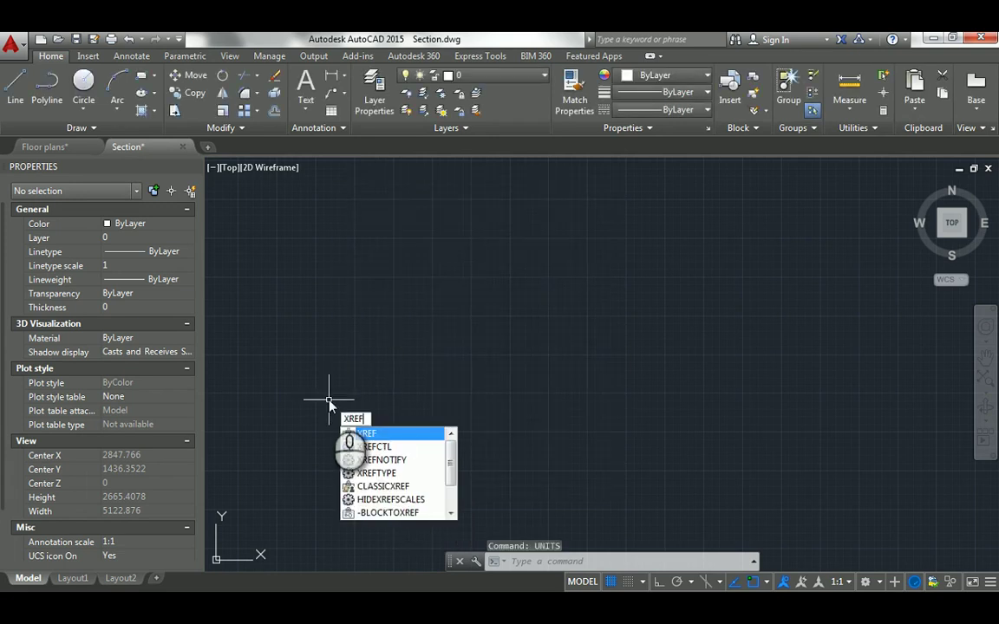
- Open the External References palette and choose Attach DWG to browse the Xref folder
key(Return)
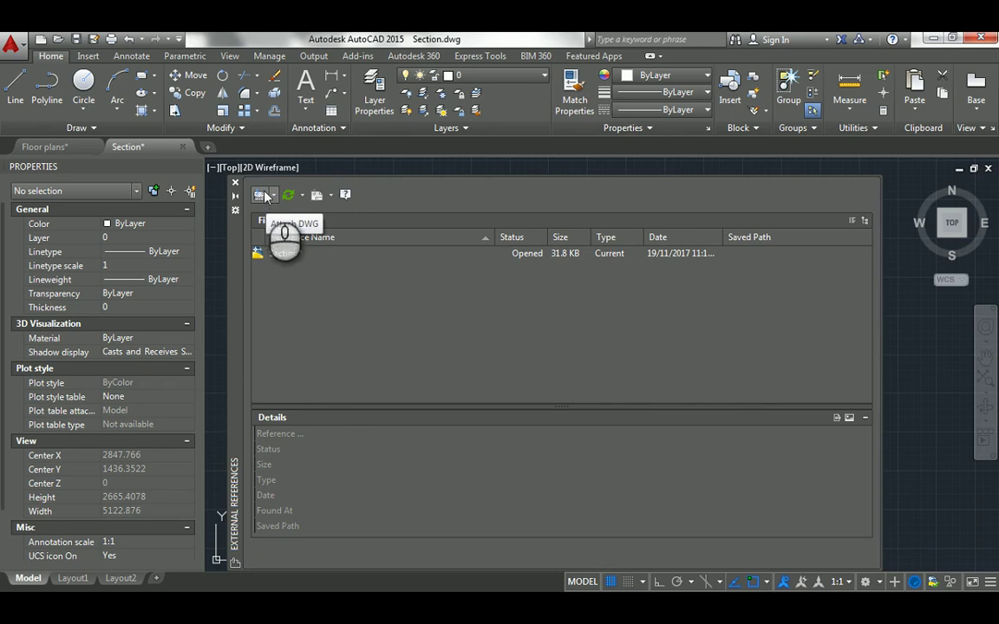
click(258, 198)
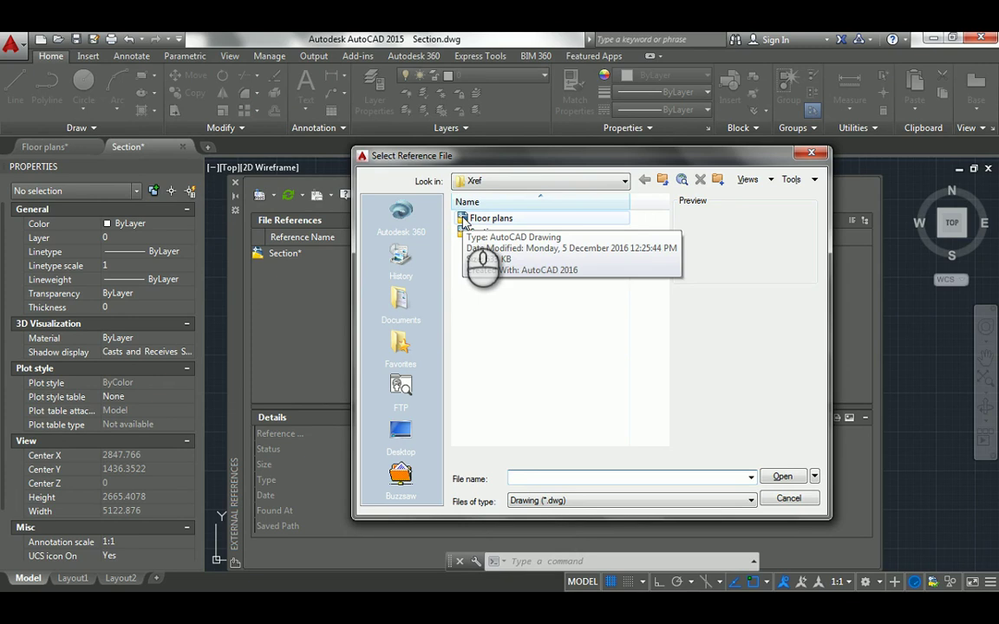
- Choose Floor plans.dwg as the reference and accept with the insertion point specified on-screen
click(463, 219)
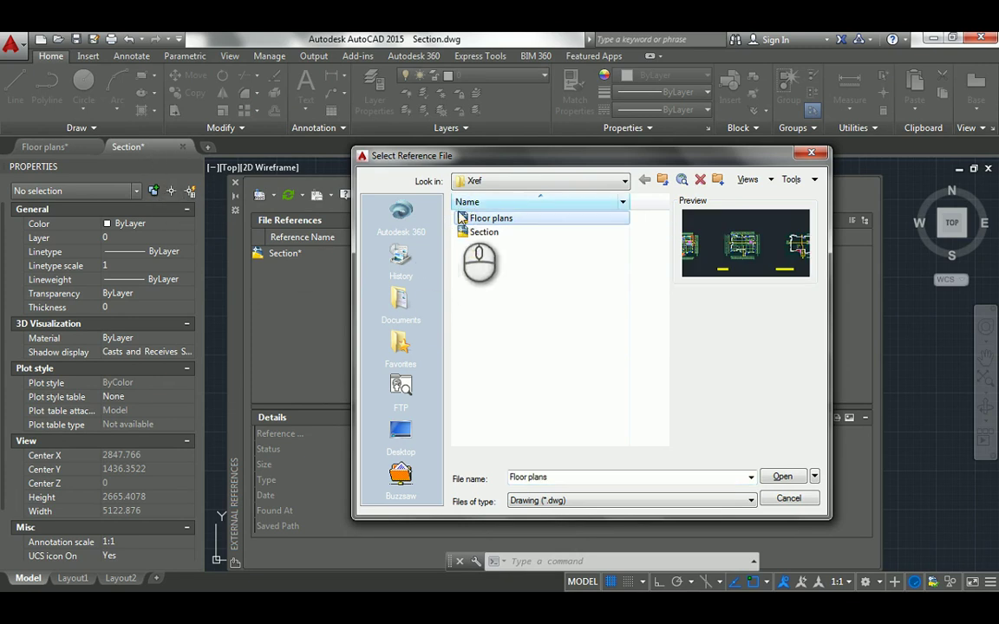
double_click(463, 219)
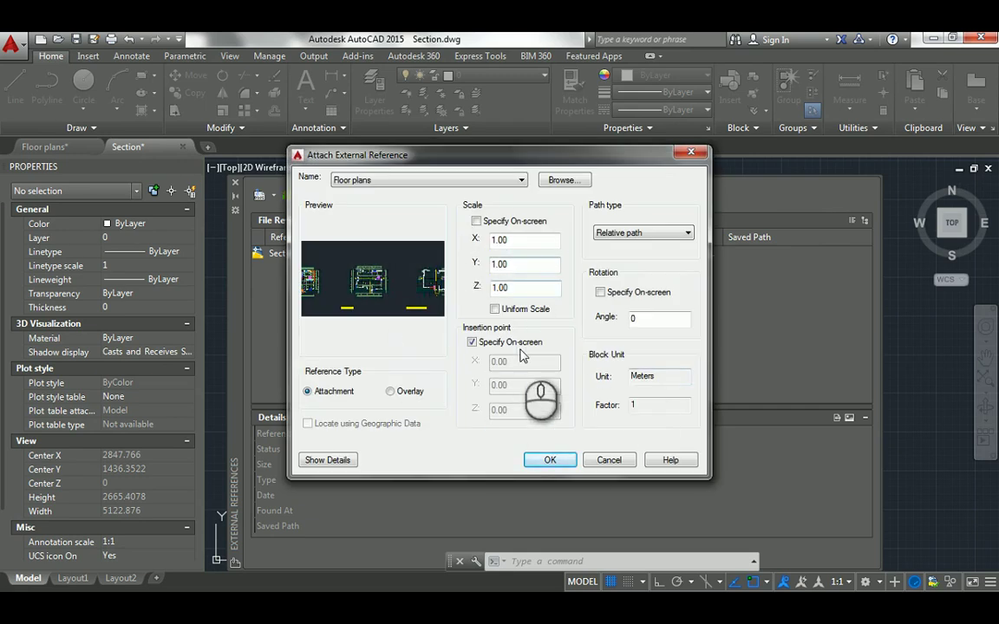
click(552, 461)
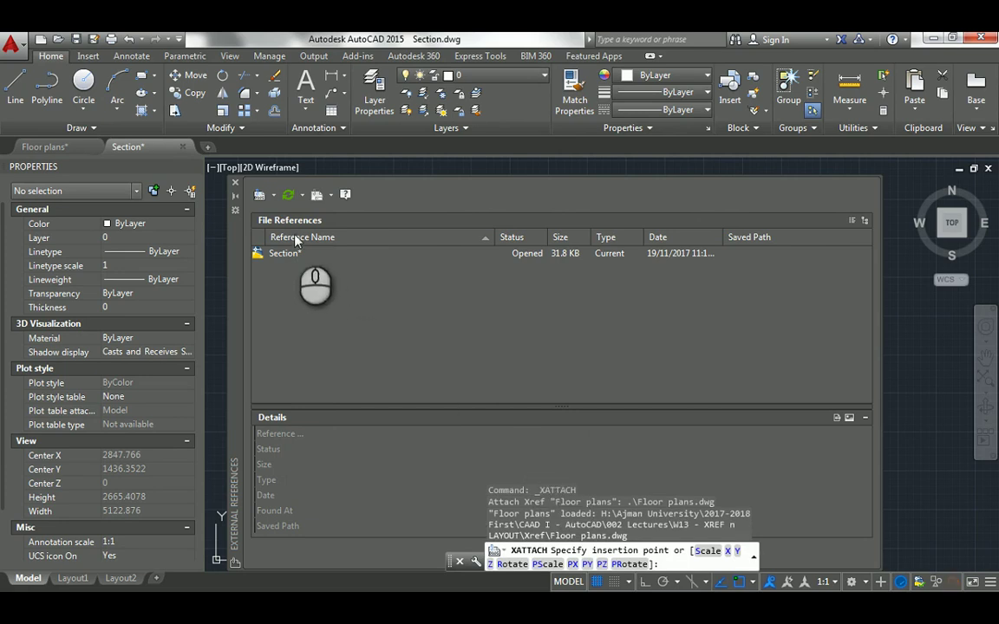
- Insert the Floor plans xref at a picked point and zoom extents to show all four plans
click(235, 185)
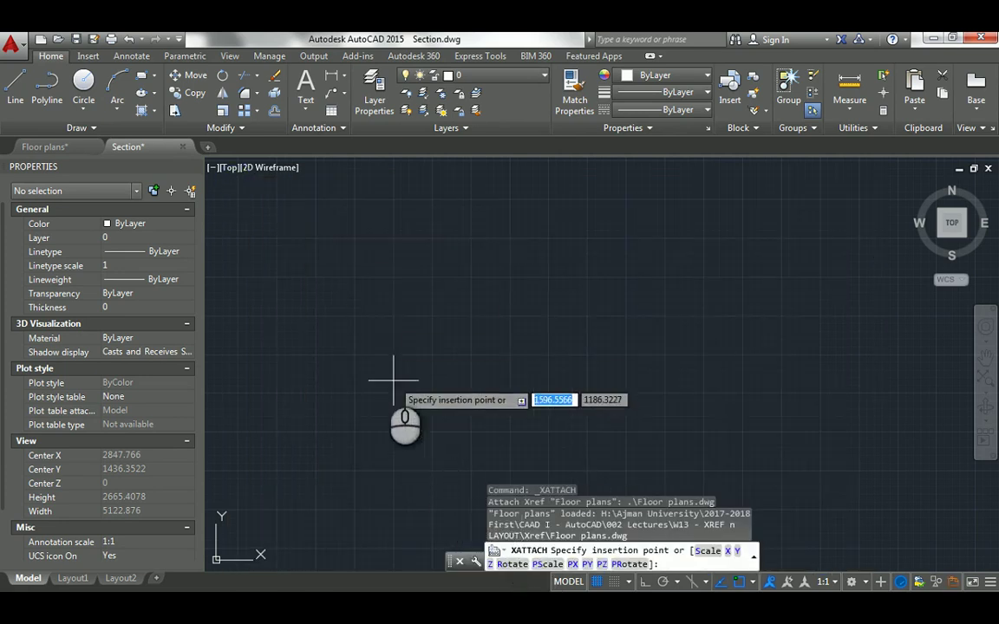
click(371, 438)
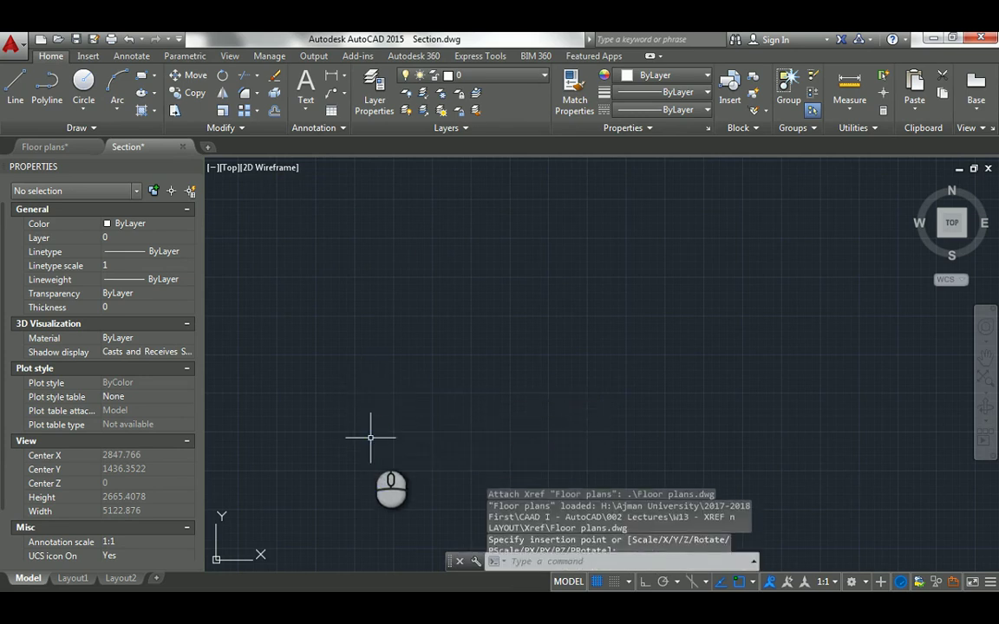
middle_click(431, 330)
middle_click(431, 330)
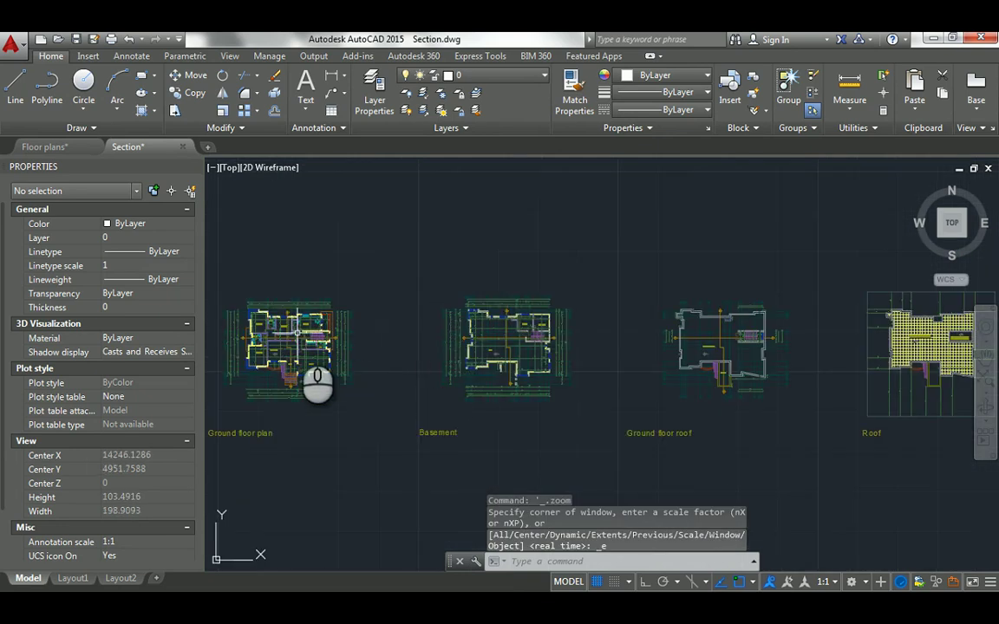
- Pan around the plans and select the Floor plans xref to view its scale, units and path
middle_drag(294, 330, 365, 333)
scroll(365, 336, up, 3)
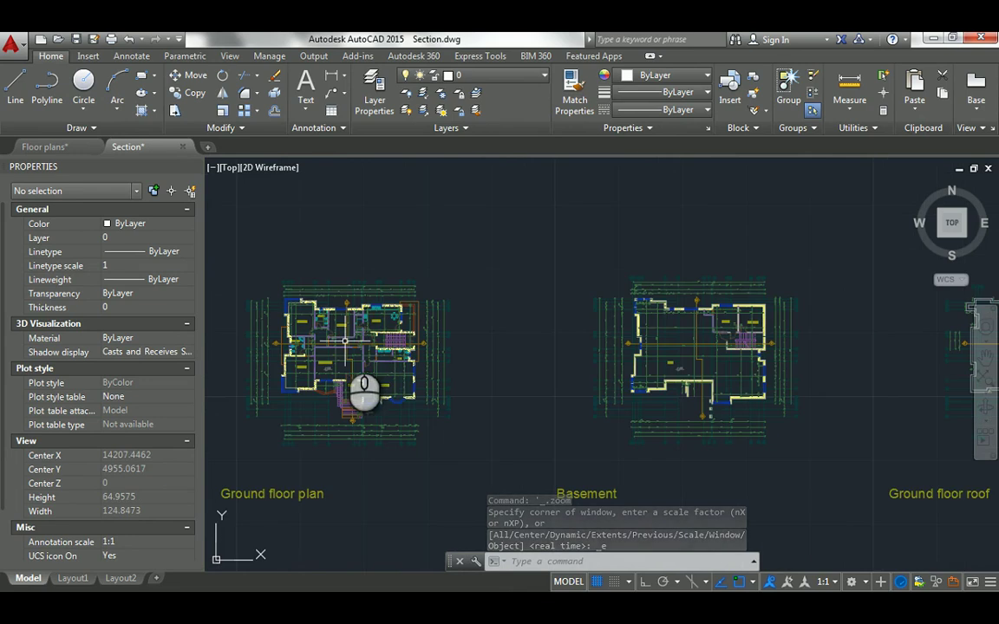
scroll(349, 333, down, 2)
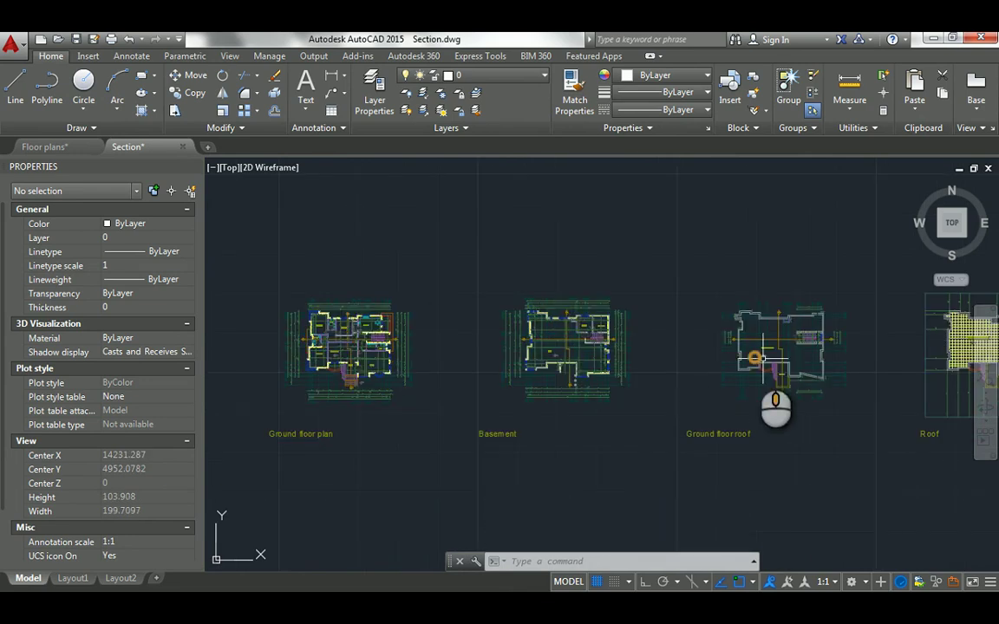
middle_drag(743, 366, 653, 355)
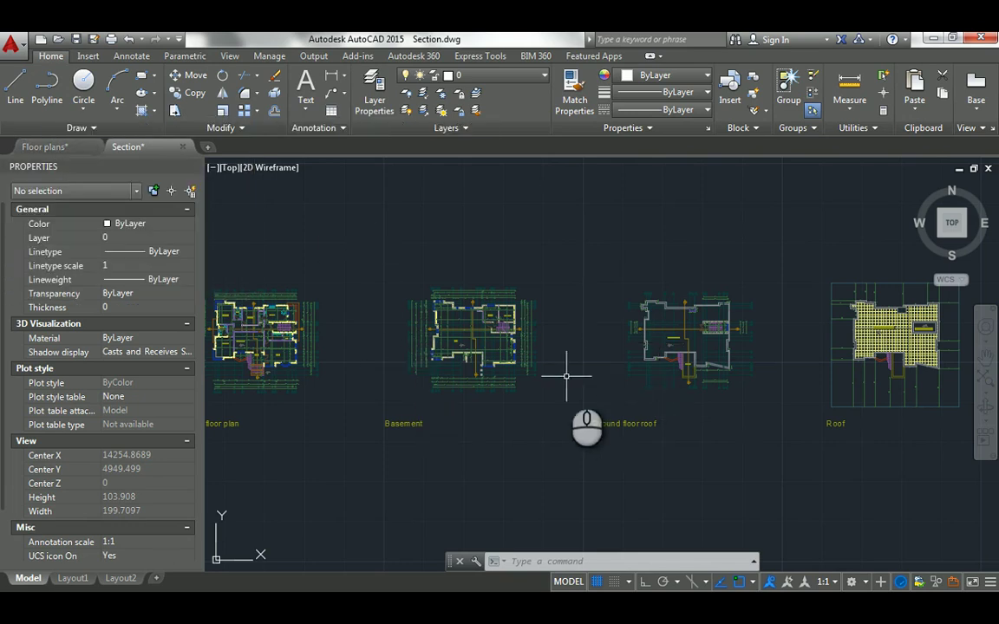
scroll(566, 376, down, 2)
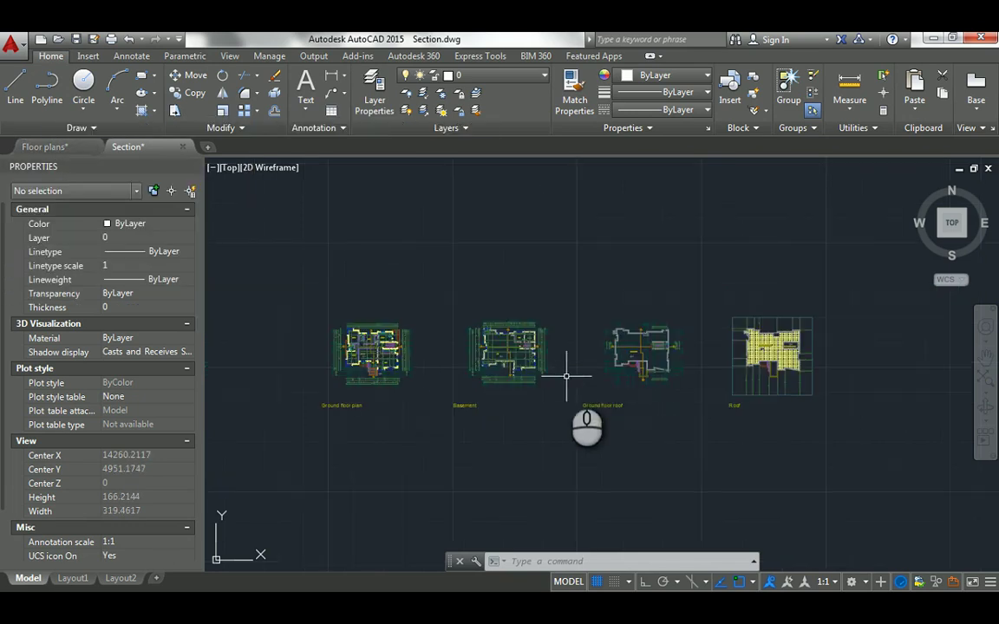
click(386, 341)
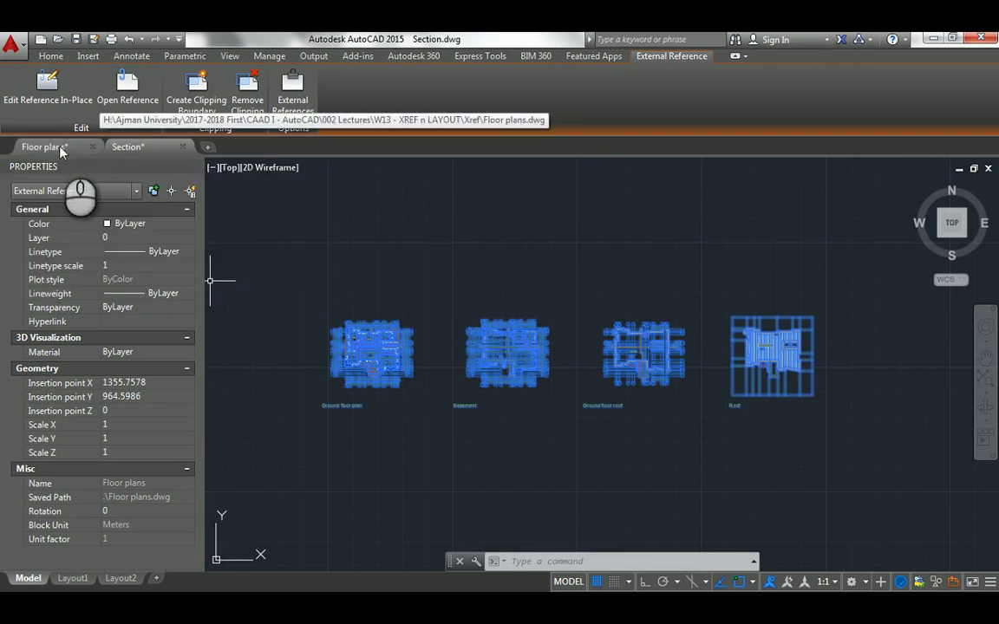
- Clear the selection, start COPY, and pick the Floor plans reference as the object
mouse_move(60, 149)
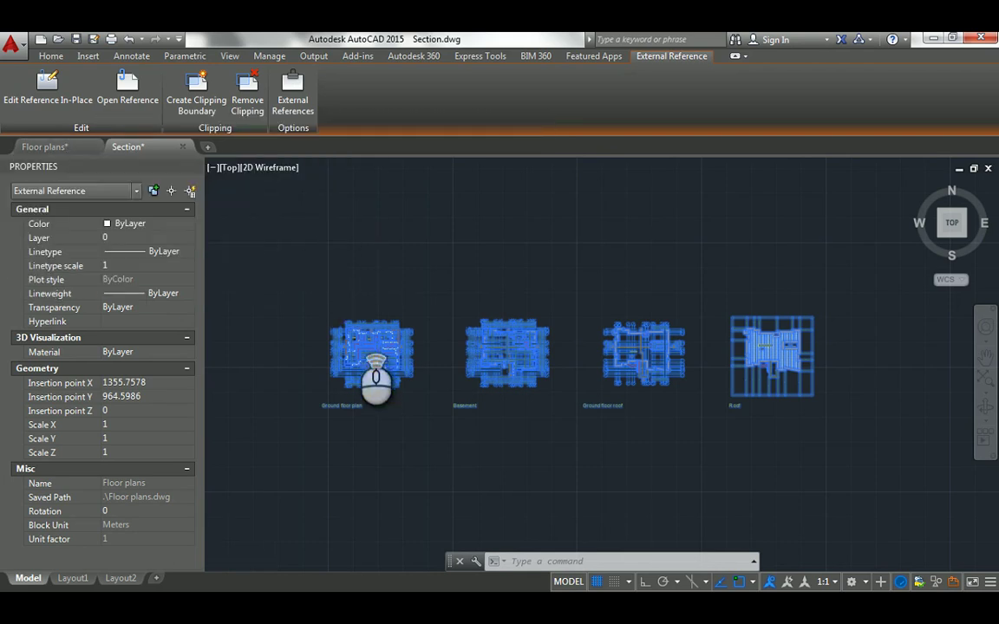
scroll(355, 332, up, 4)
scroll(355, 332, up, 4)
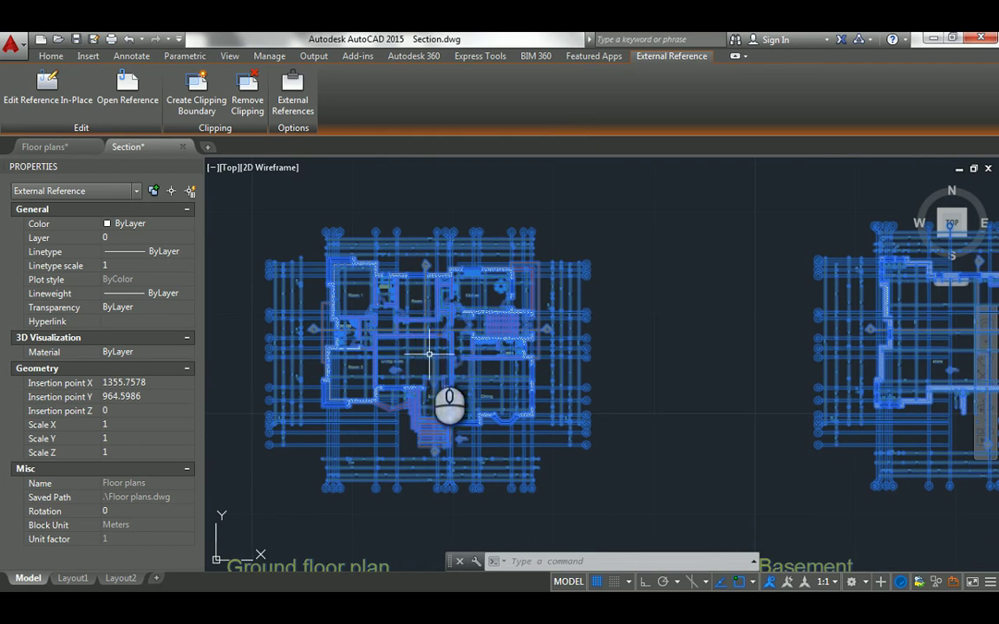
scroll(429, 356, down, 5)
key(Escape)
key(Escape)
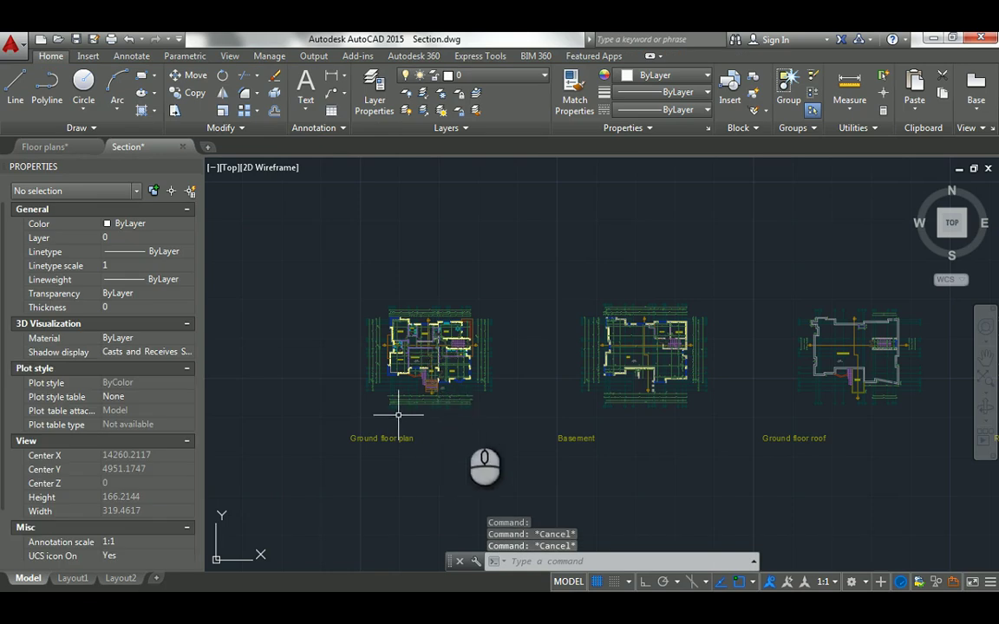
key(Return)
click(469, 406)
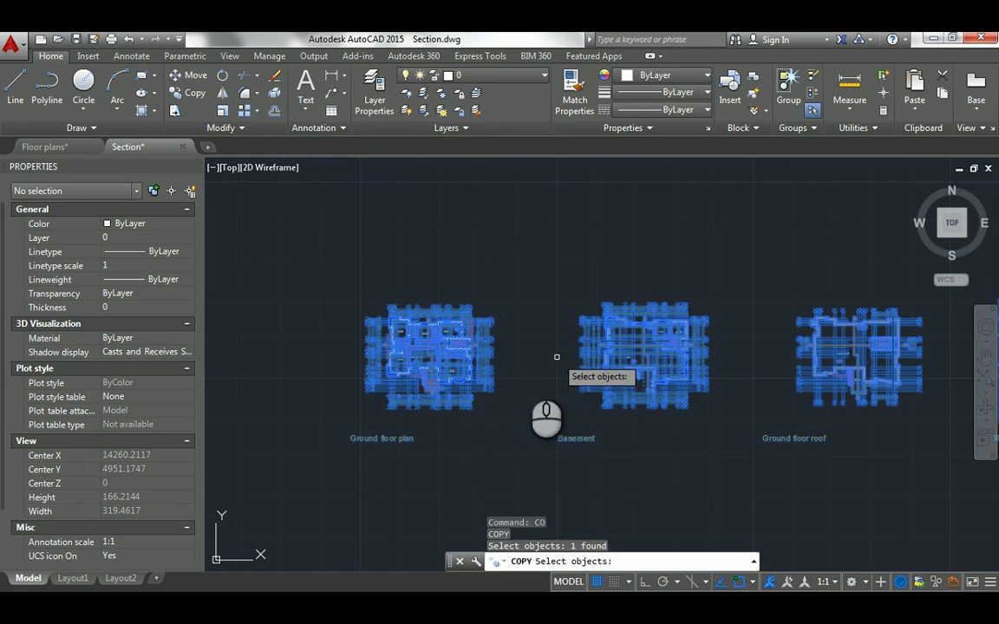
- Copy the Floor plans reference straight up with Ortho on, forming a second row
key(Return)
click(525, 366)
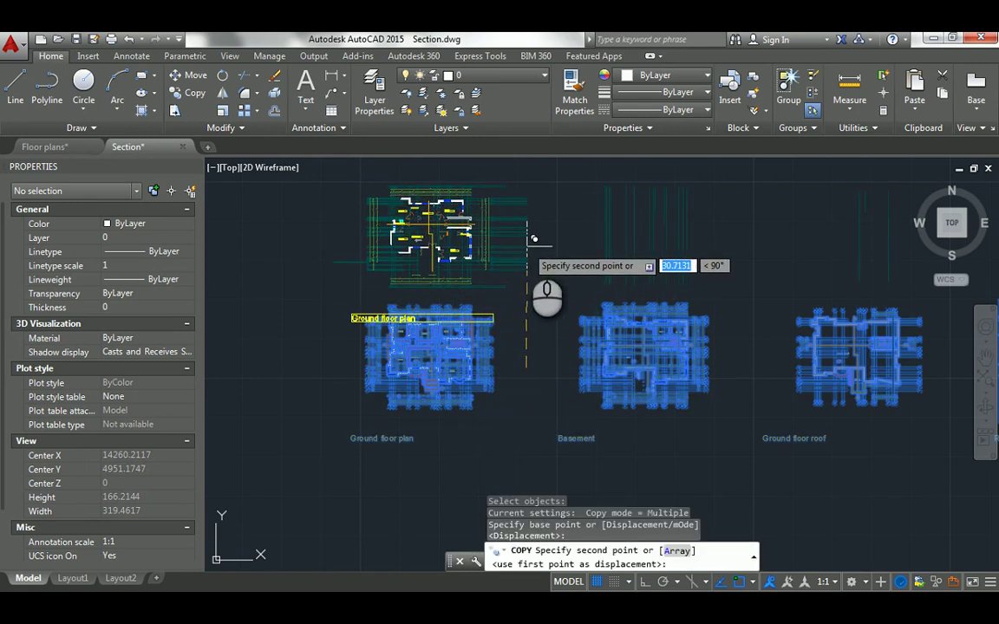
key(F8)
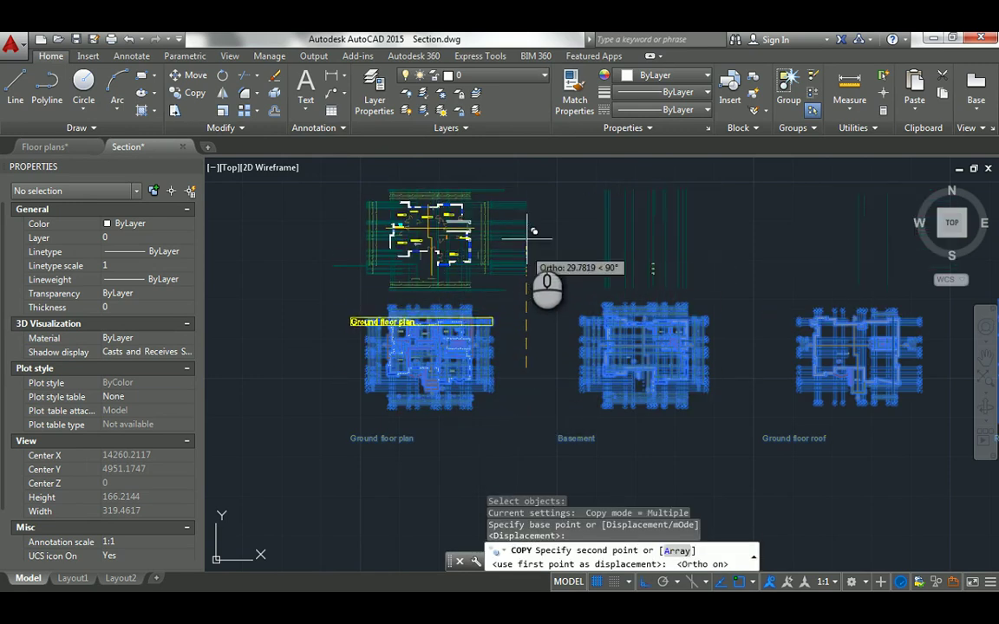
click(526, 215)
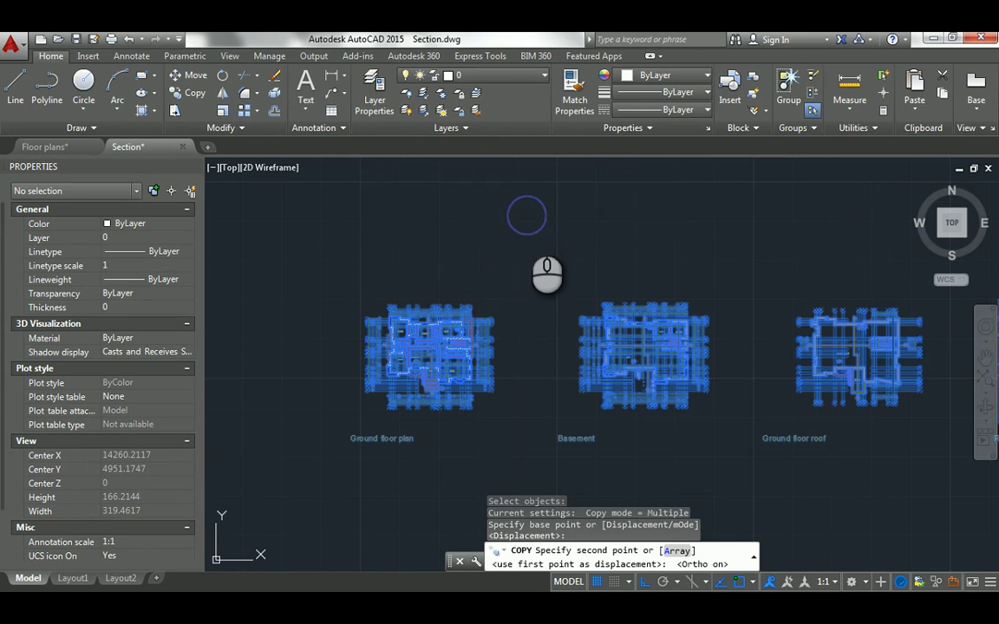
scroll(530, 274, up, 3)
key(Escape)
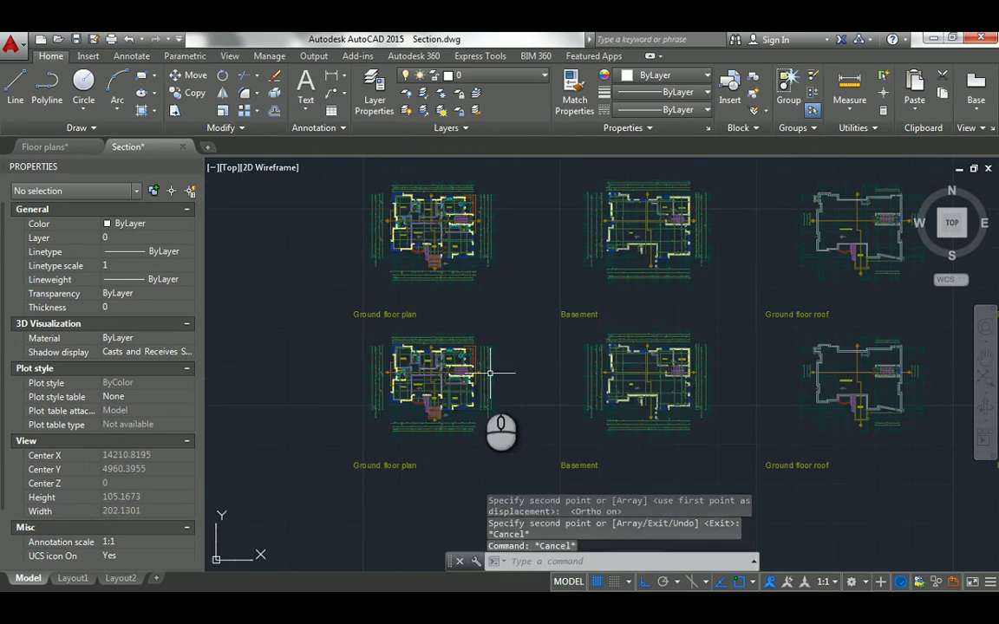
key(Escape)
key(Escape)
scroll(485, 478, up, 10)
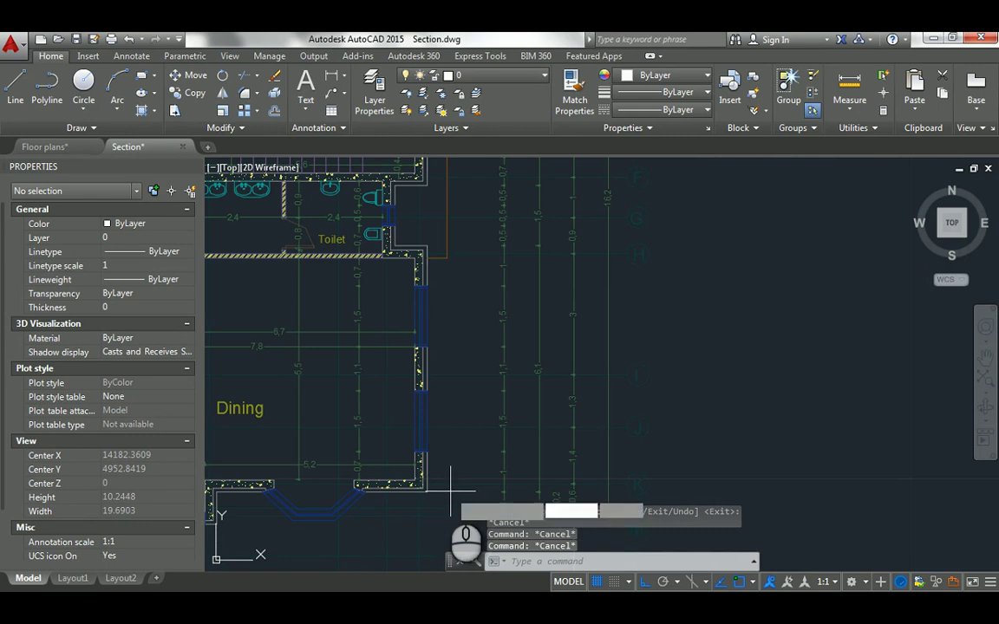
- Start a line at the wall corner, then cancel it and pan toward the Basement plan
text(l)
key(Return)
click(426, 491)
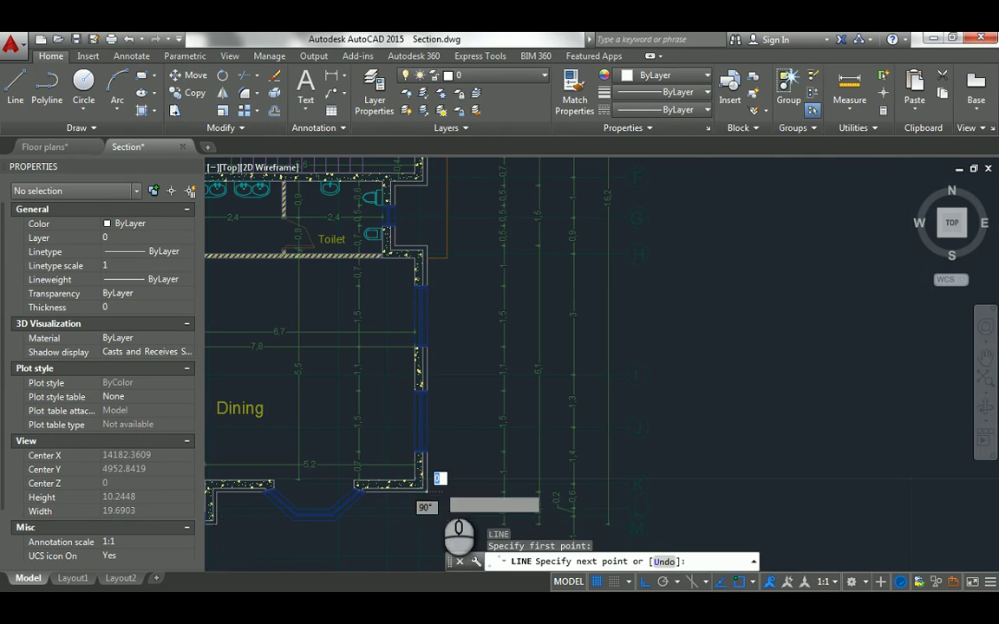
scroll(534, 435, down, 4)
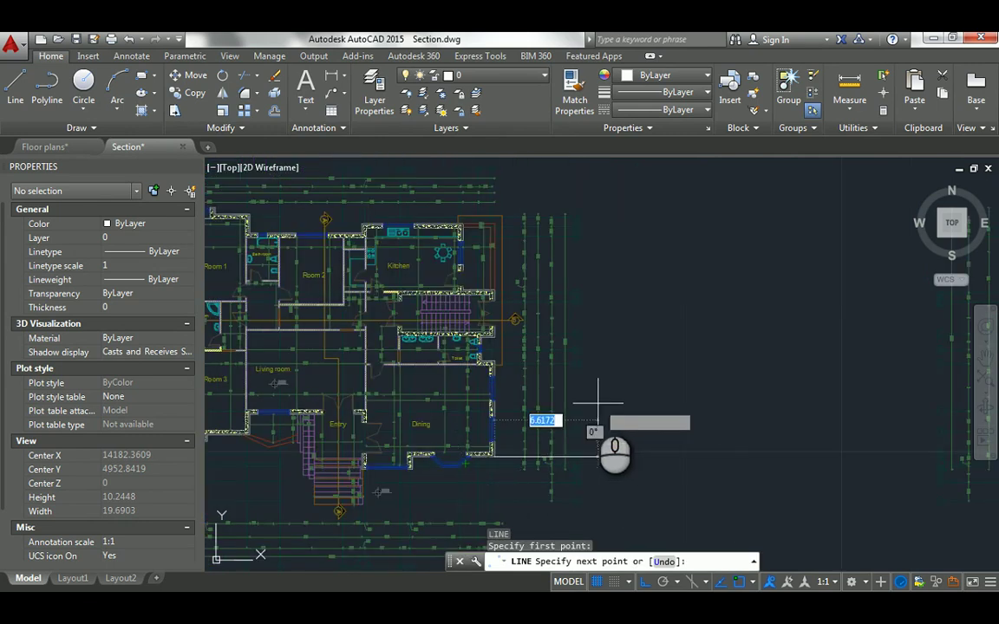
scroll(597, 402, down, 2)
scroll(509, 411, down, 3)
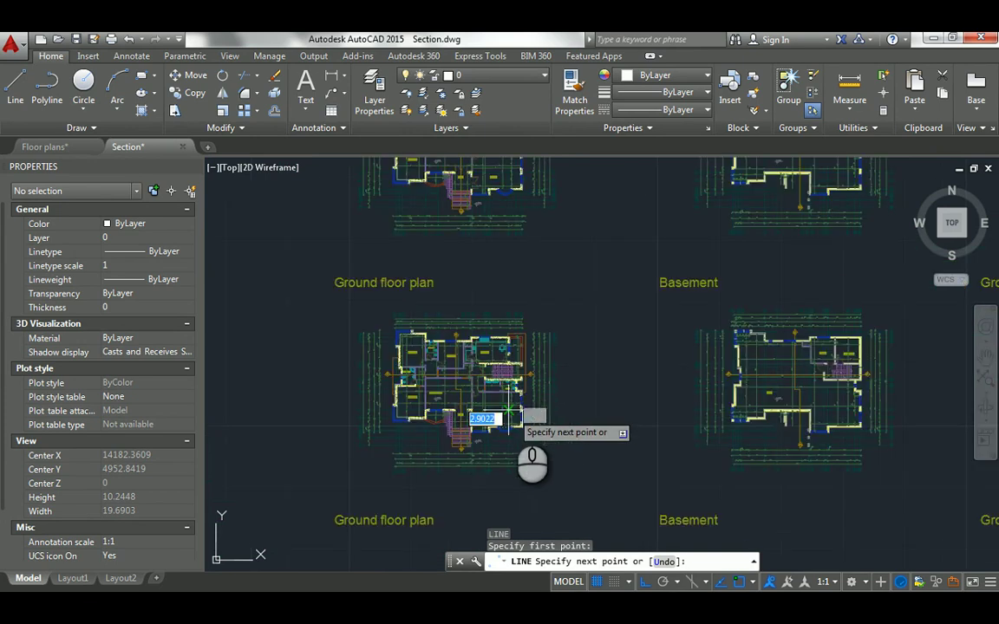
key(Escape)
key(Escape)
middle_drag(738, 400, 477, 361)
scroll(634, 374, up, 4)
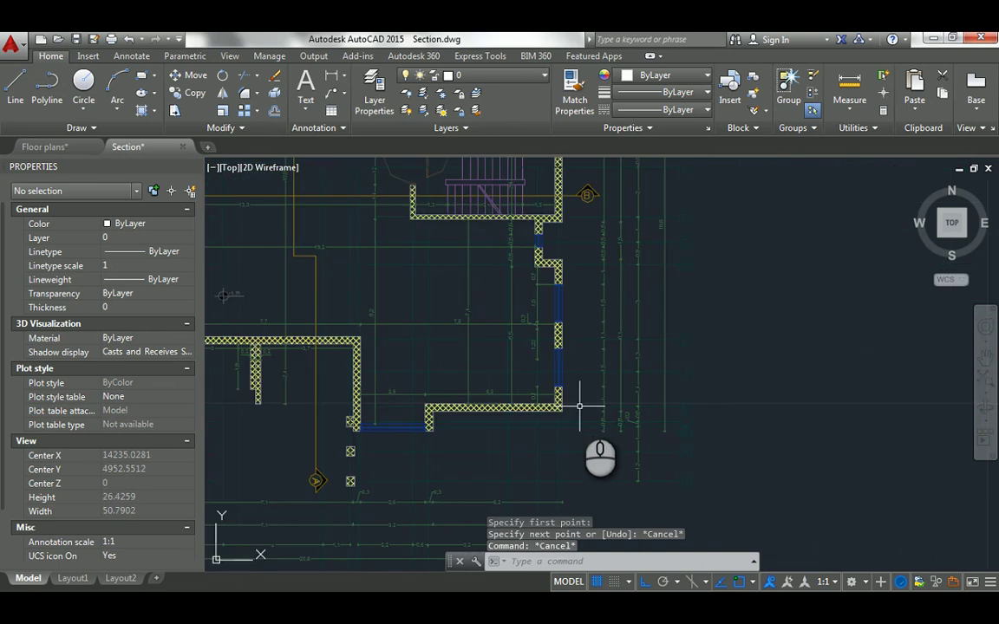
- Draw a vertical line from the basement wall corner up past the upper row of plans
text(l)
key(Return)
scroll(573, 407, up, 3)
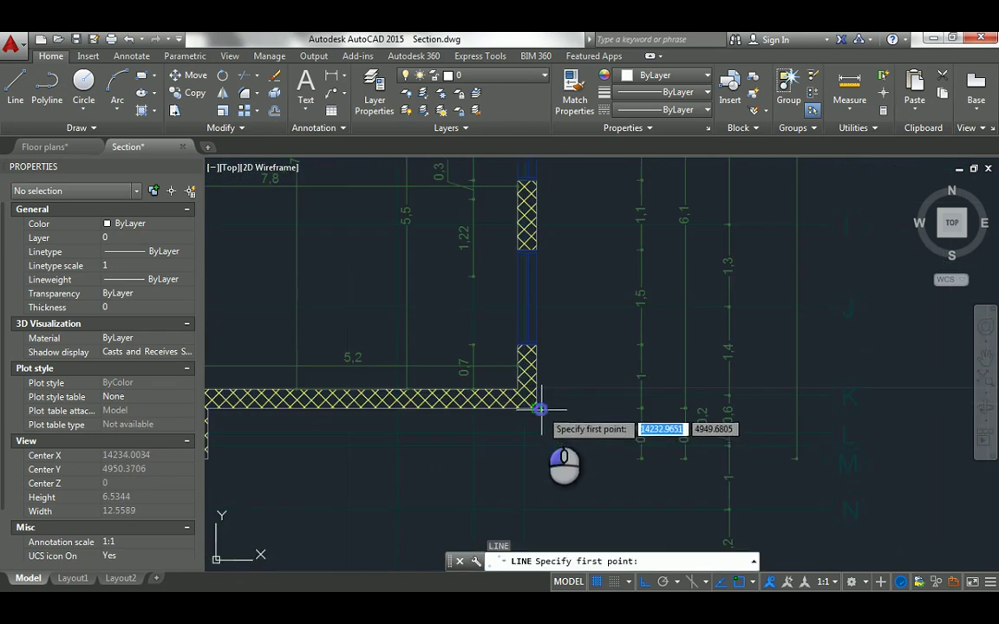
click(537, 406)
scroll(540, 408, down, 10)
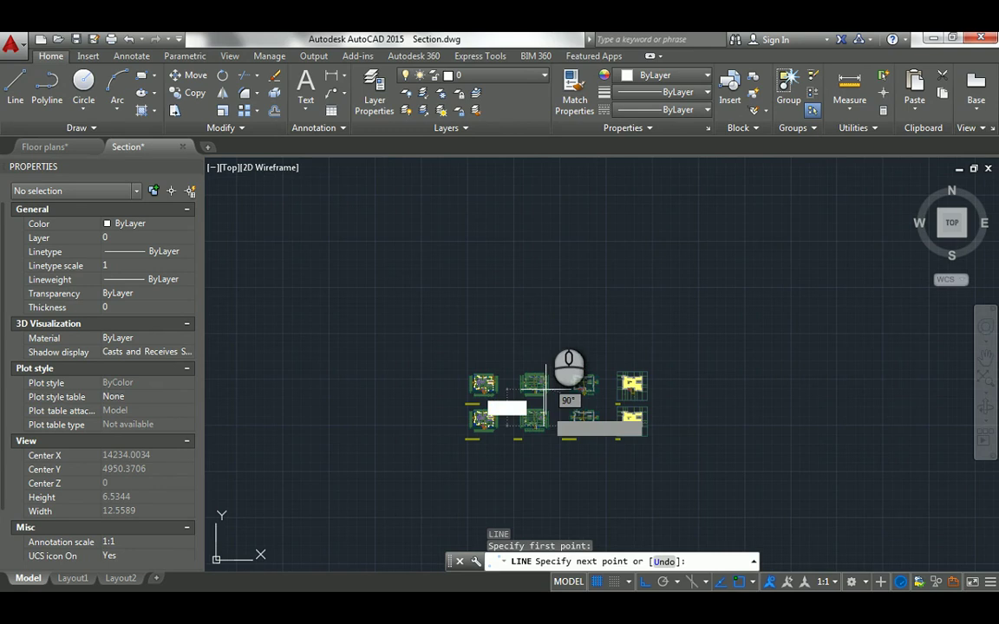
click(547, 298)
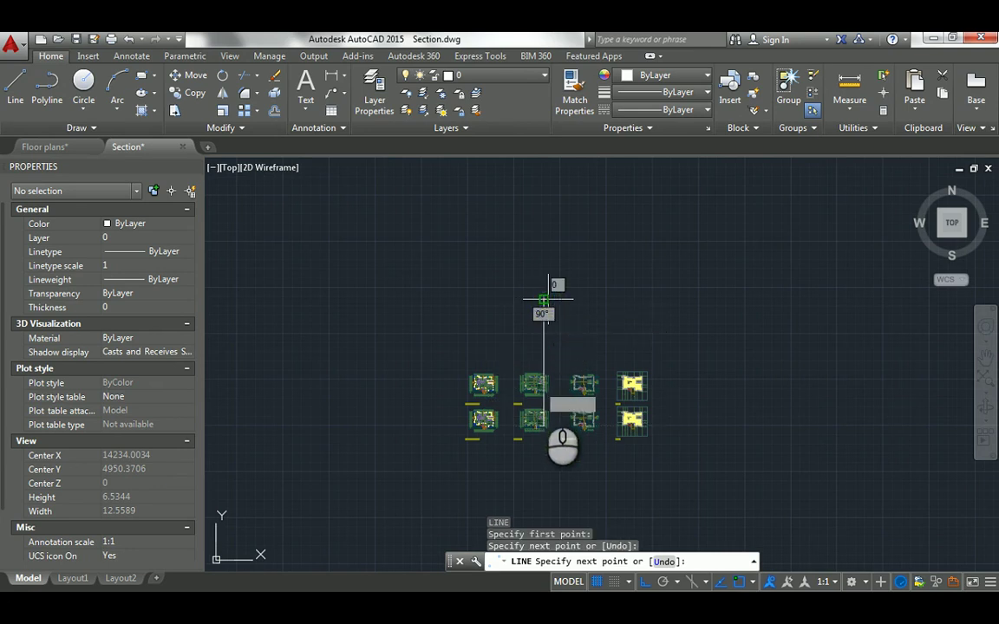
scroll(544, 404, up, 5)
- End the projection line, start MOVE and select the upper Floor plans xref copy
key(Escape)
text(m)
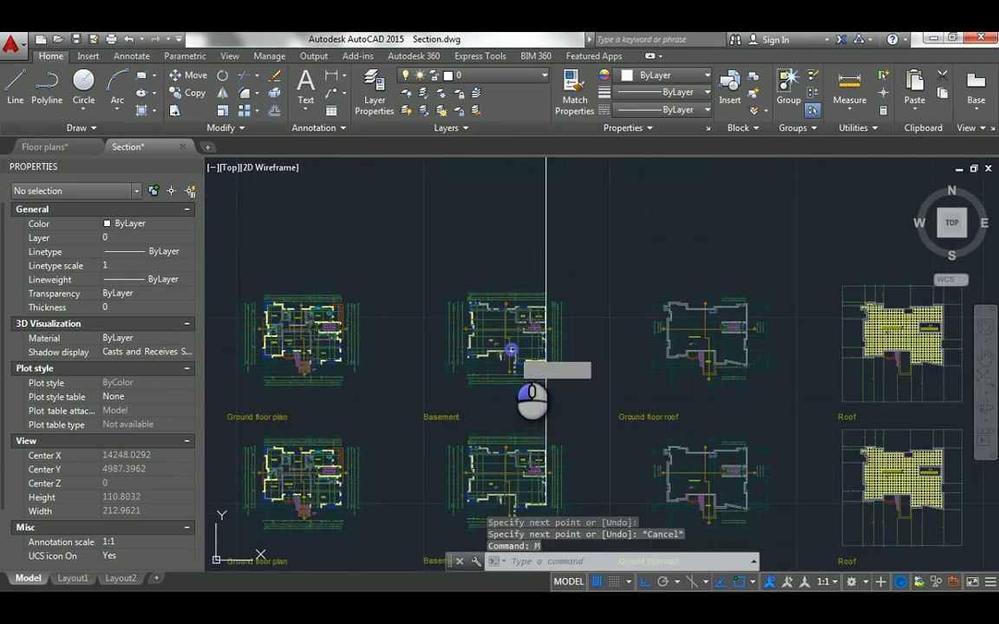
key(Return)
click(506, 351)
scroll(340, 359, up, 6)
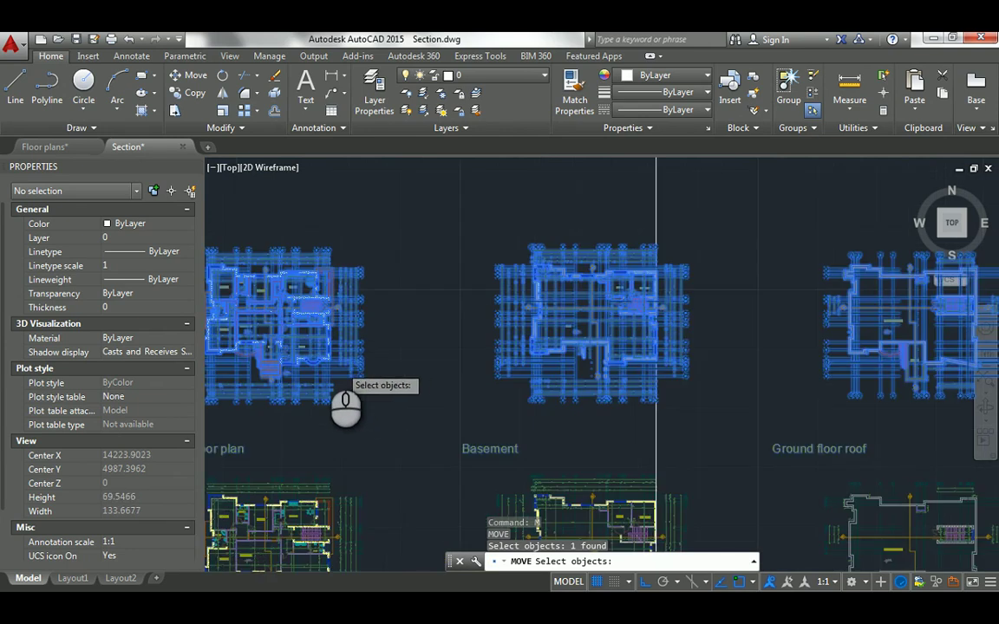
scroll(347, 394, up, 4)
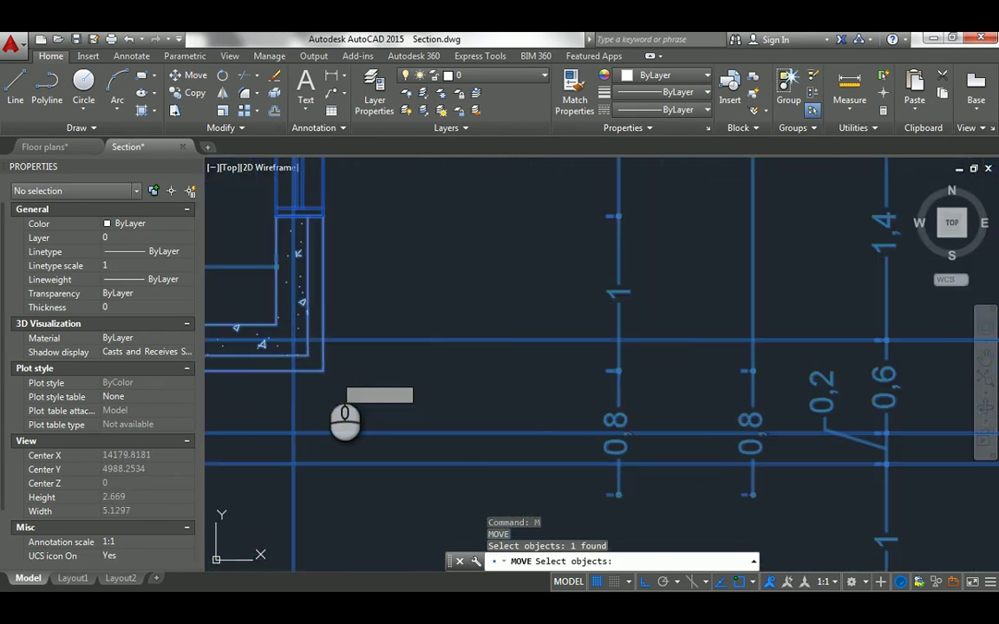
key(Return)
- Snap a wall-corner base point to the matching corner, aligning Ground floor above Basement
click(344, 403)
scroll(333, 356, down, 6)
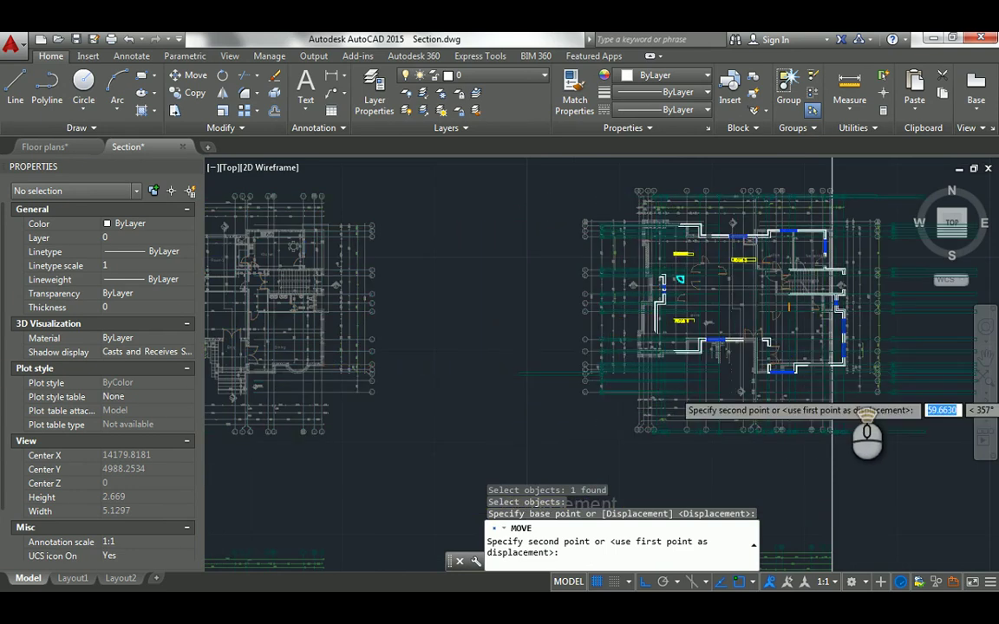
scroll(855, 376, up, 5)
scroll(856, 376, up, 6)
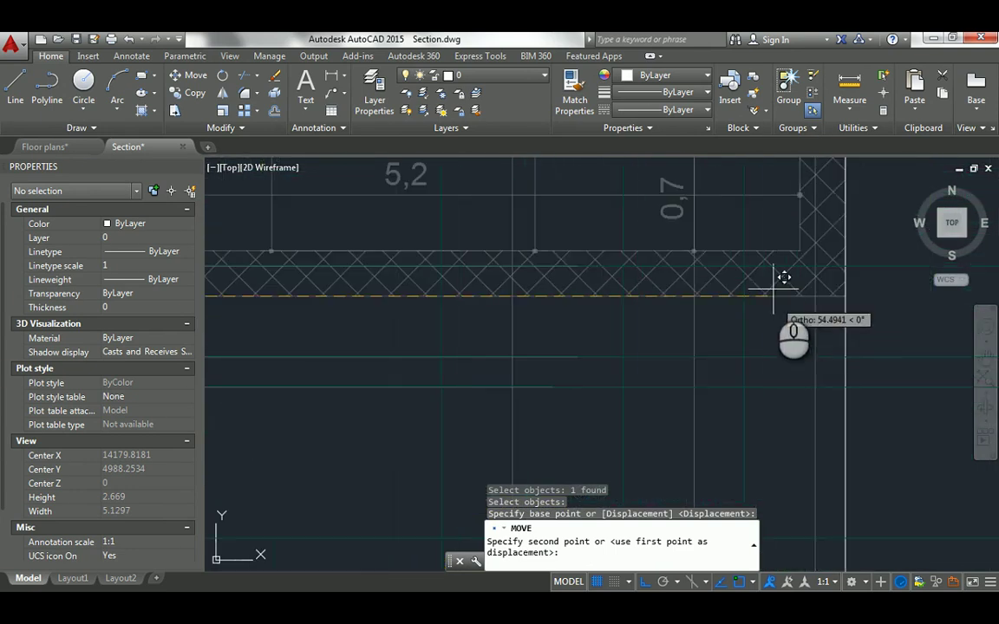
click(845, 294)
scroll(719, 277, down, 10)
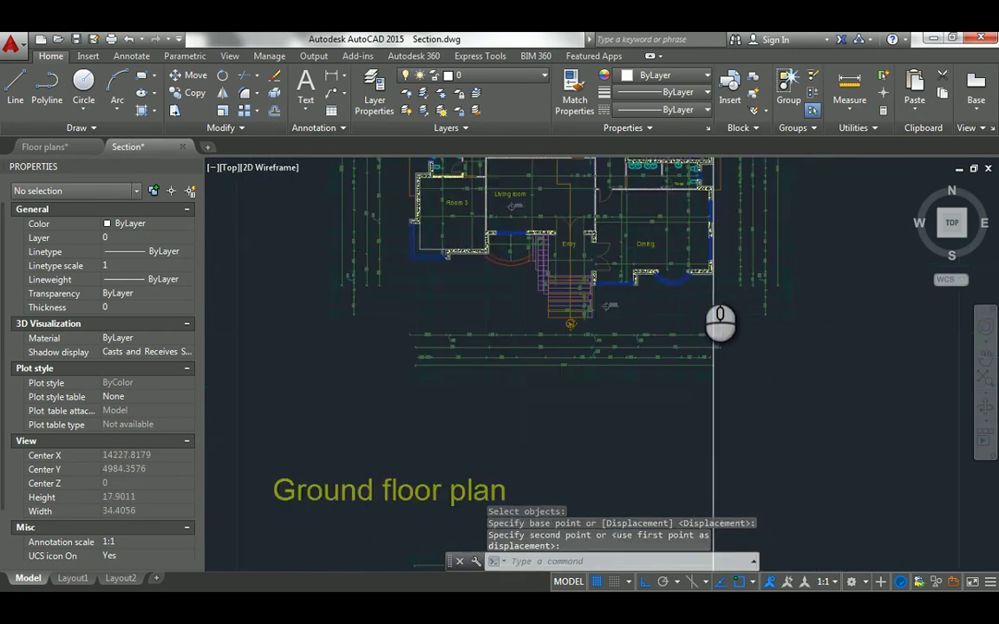
middle_drag(700, 299, 595, 275)
scroll(595, 278, down, 3)
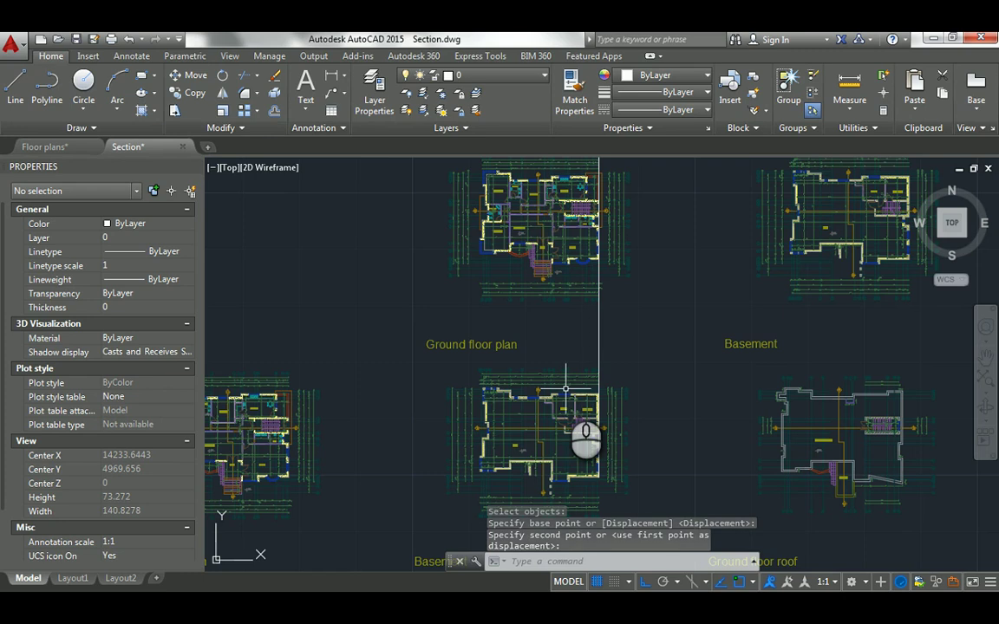
scroll(565, 391, down, 3)
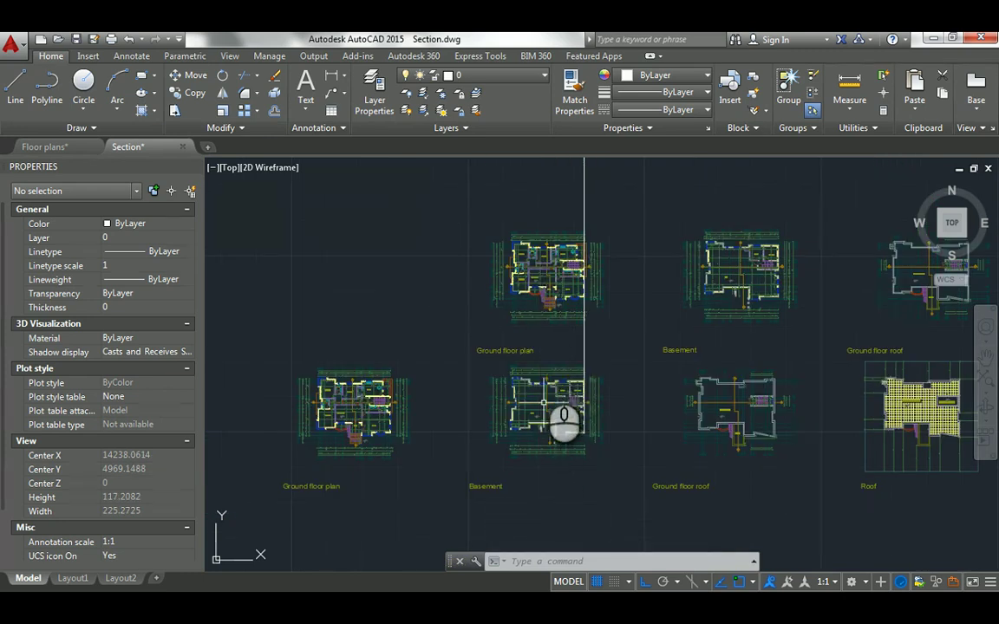
- Stretch the vertical projection line's lower end down below the bottom row of plans
click(583, 214)
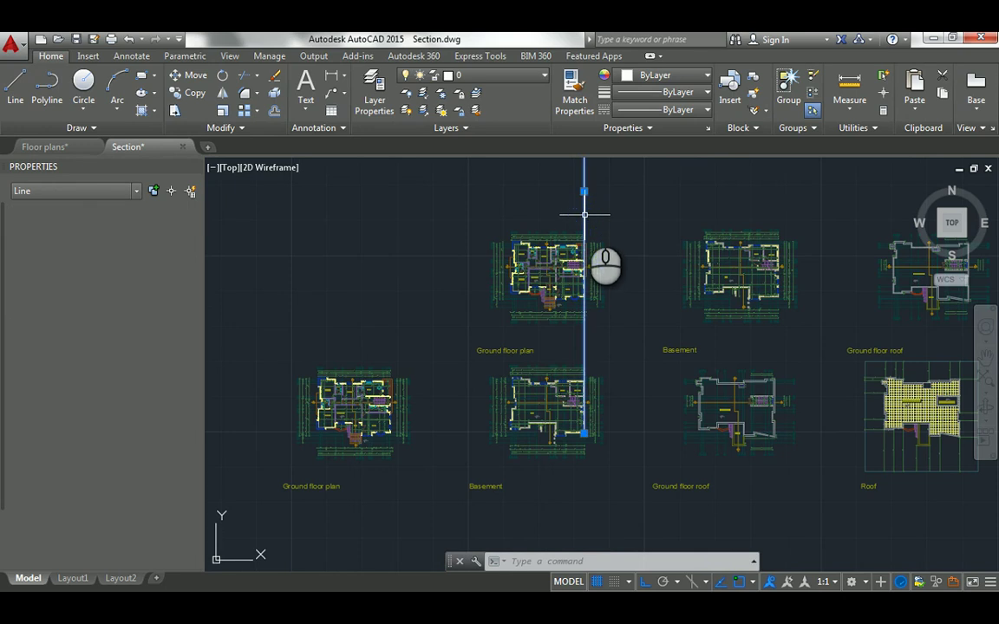
scroll(584, 252, down, 2)
click(583, 363)
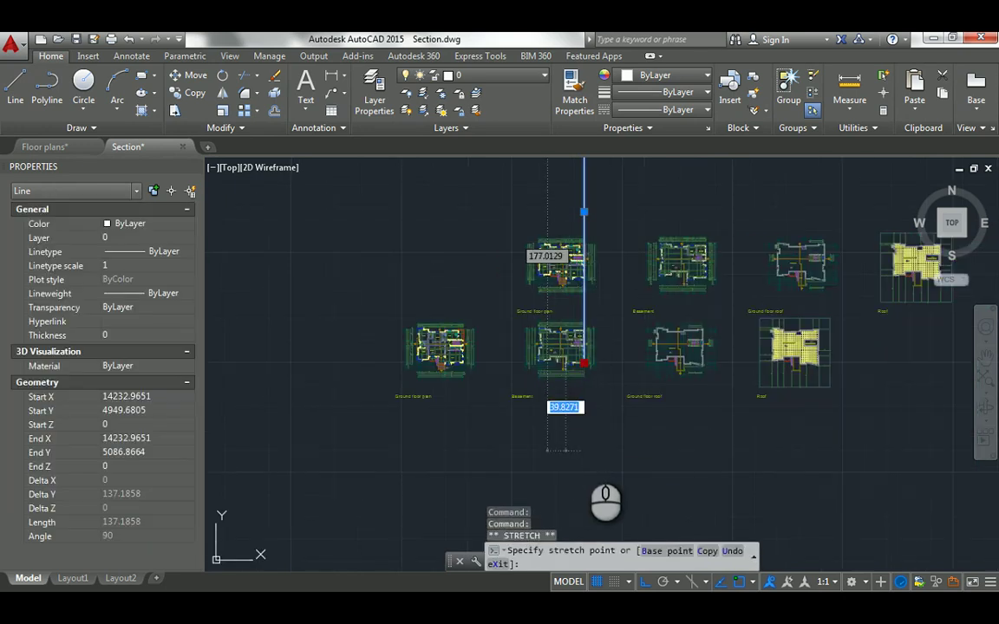
click(584, 451)
mouse_move(585, 451)
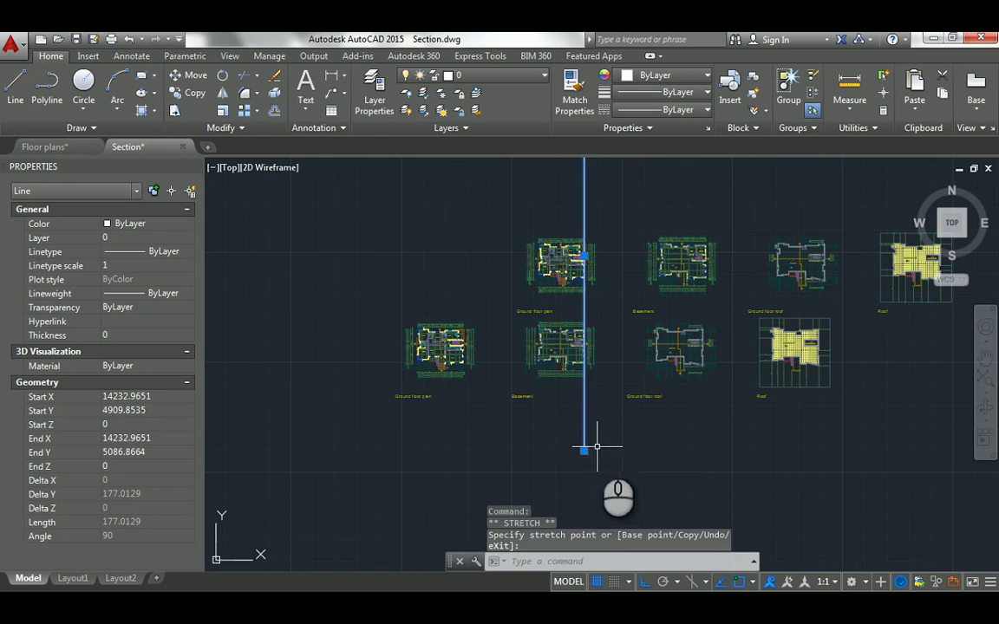
key(Escape)
key(Escape)
- Pan across and check the bottom and top rows of floor plans by selecting each
scroll(564, 297, up, 2)
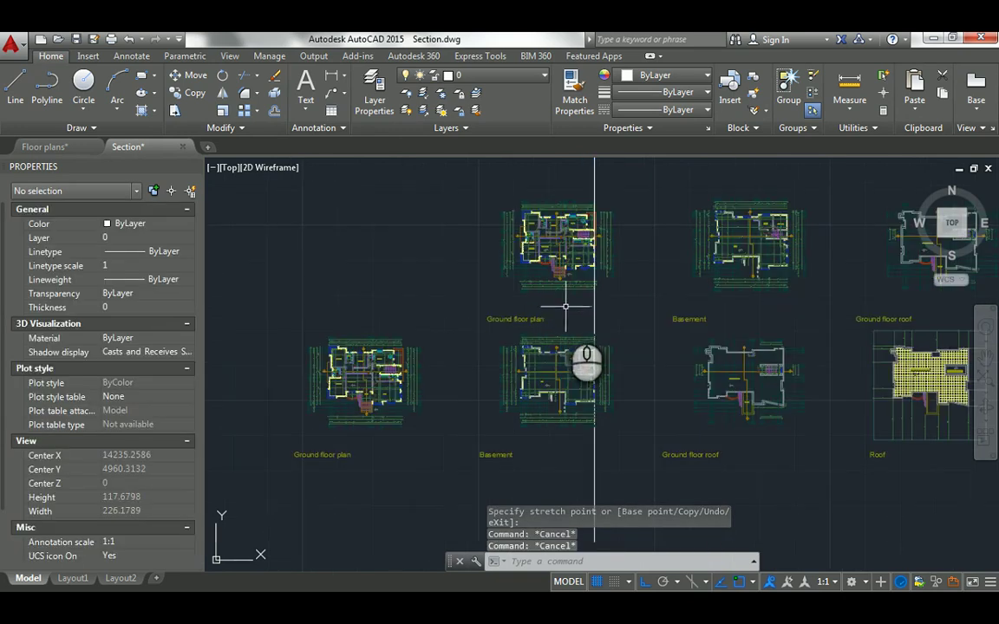
mouse_move(565, 314)
middle_down()
mouse_move(483, 322)
mouse_move(491, 318)
mouse_move(488, 329)
middle_up()
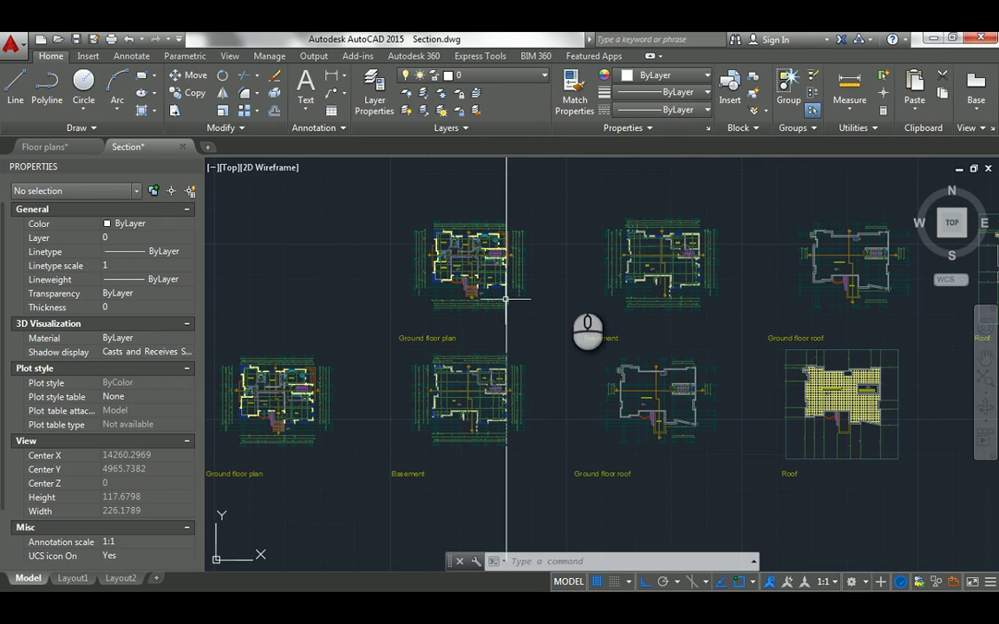
scroll(657, 302, down, 2)
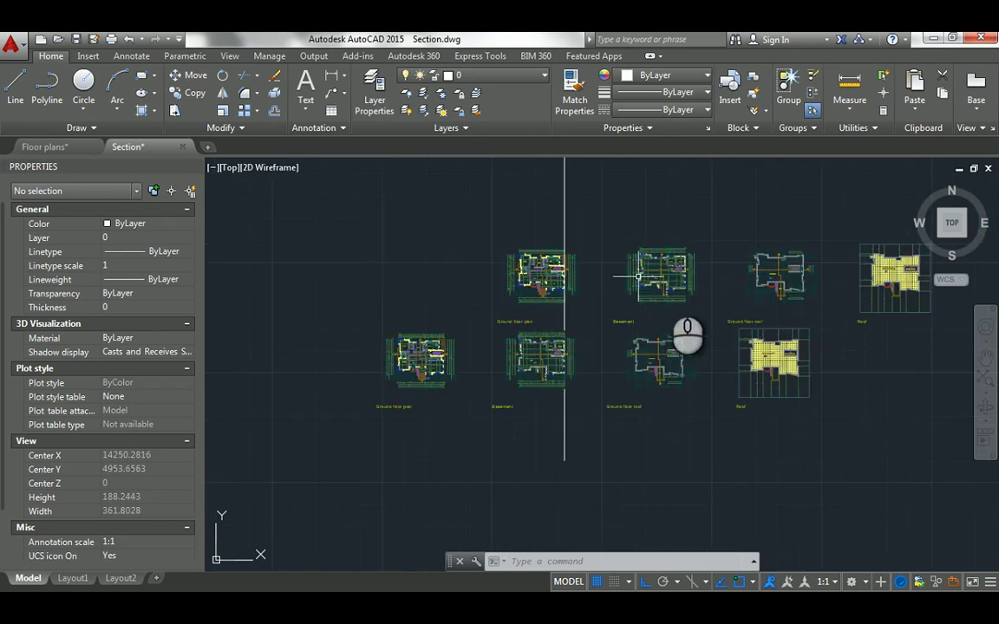
click(539, 345)
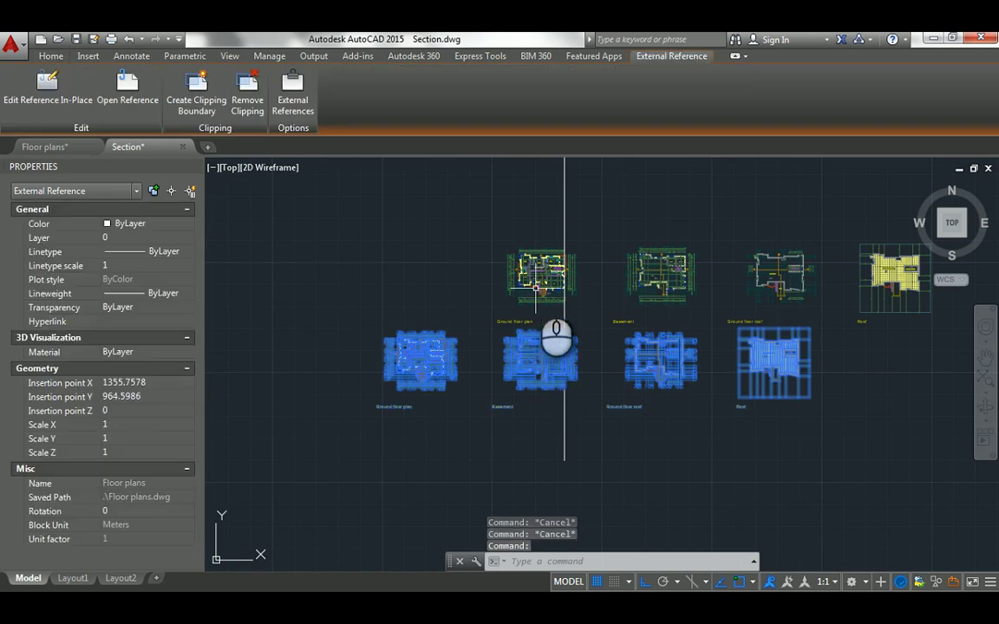
key(Escape)
click(536, 284)
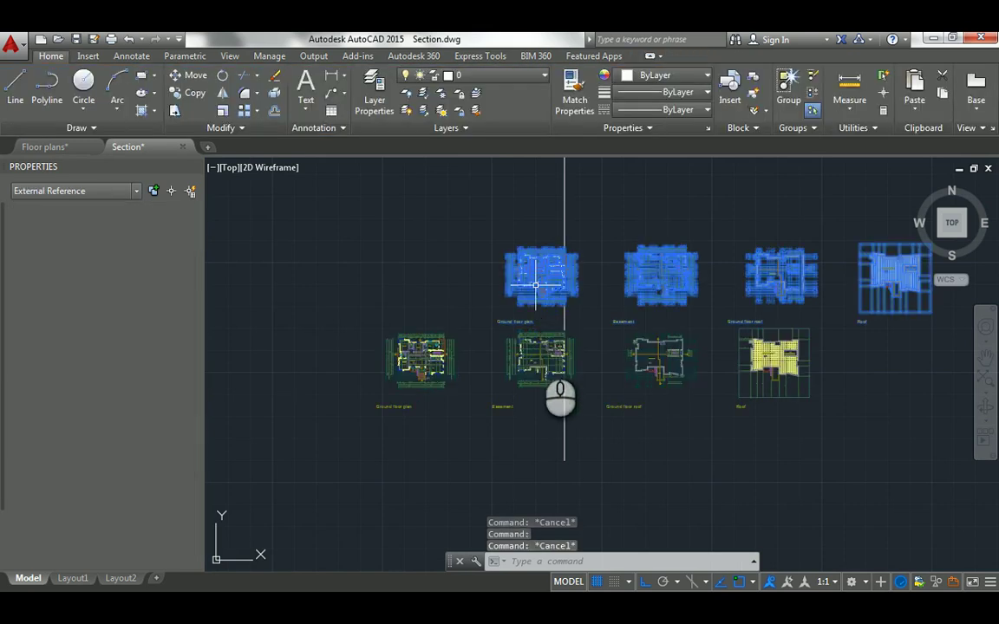
key(Escape)
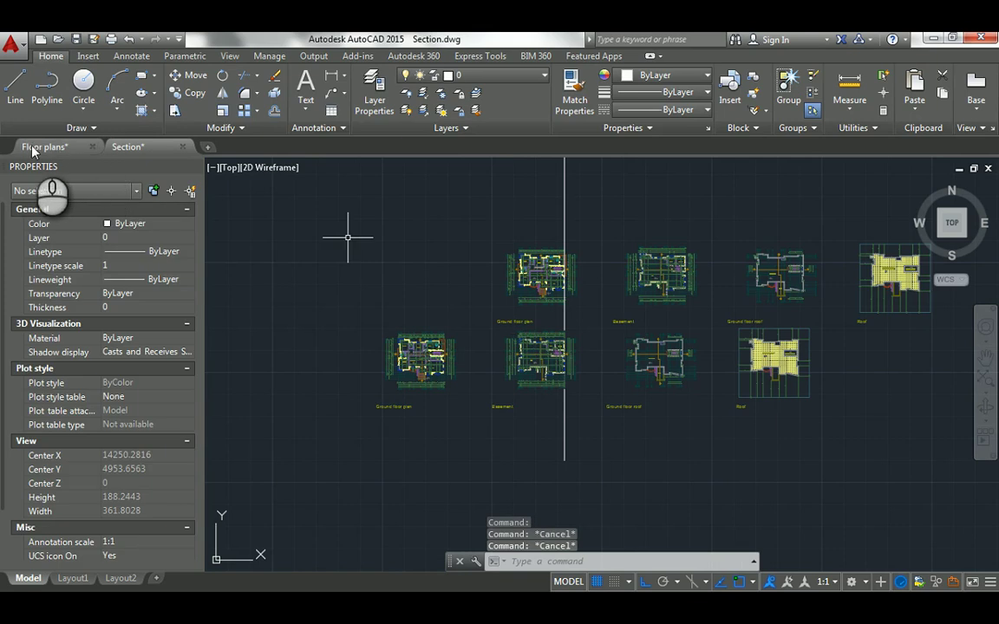
mouse_move(49, 150)
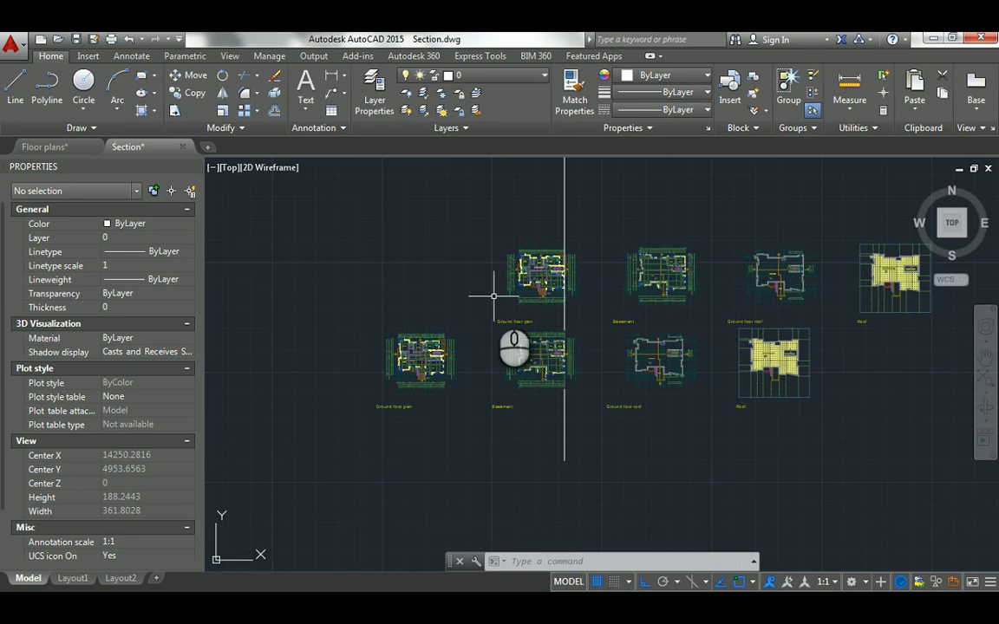
- Use REC to set a rectangle corner above the Ground floor plan for the clipping frame
text(rec)
key(Return)
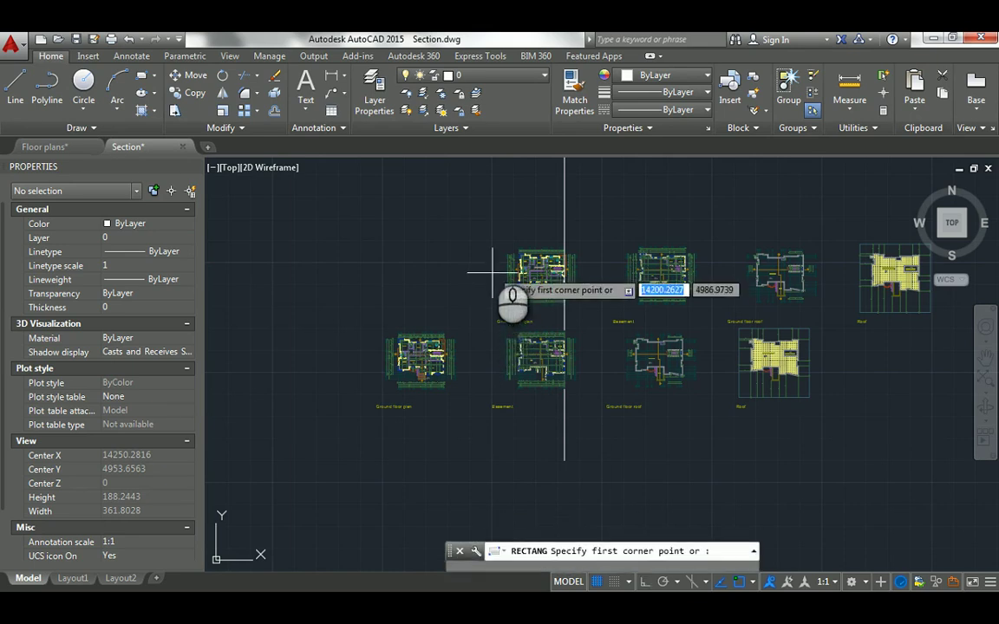
click(482, 234)
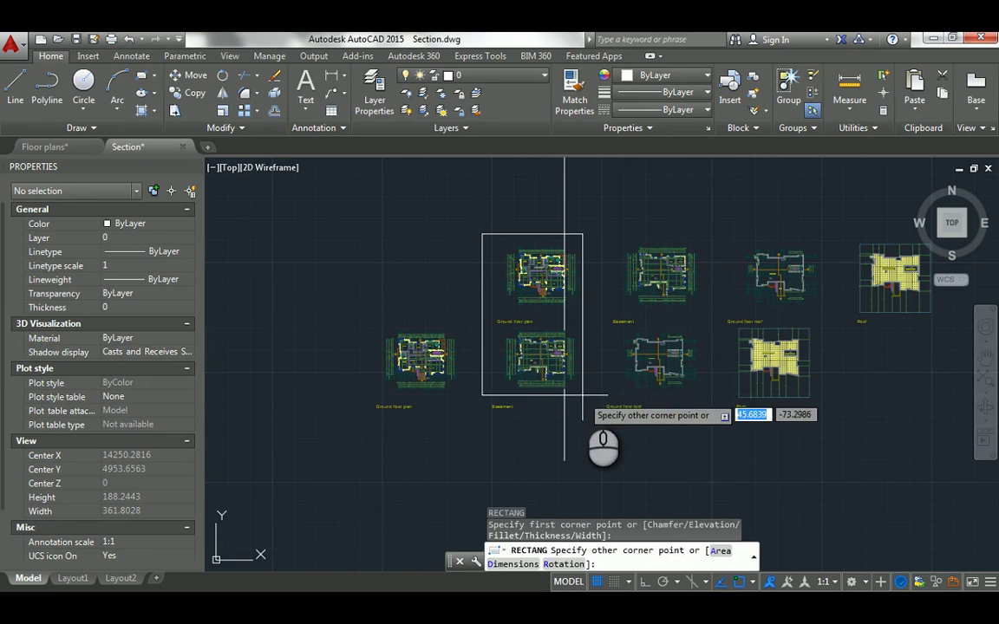
key(Escape)
scroll(531, 331, up, 3)
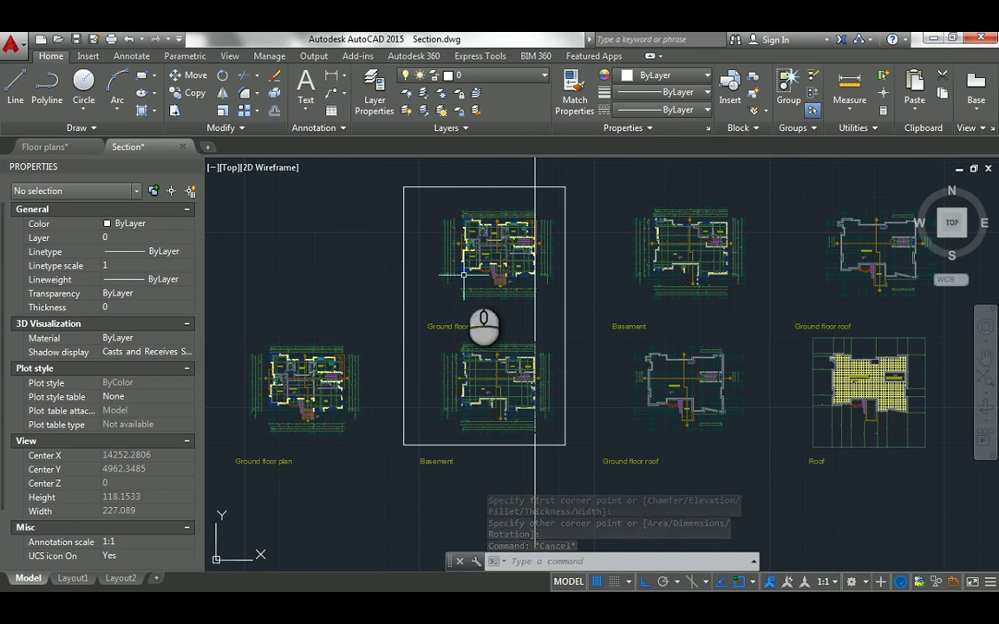
scroll(569, 343, down, 2)
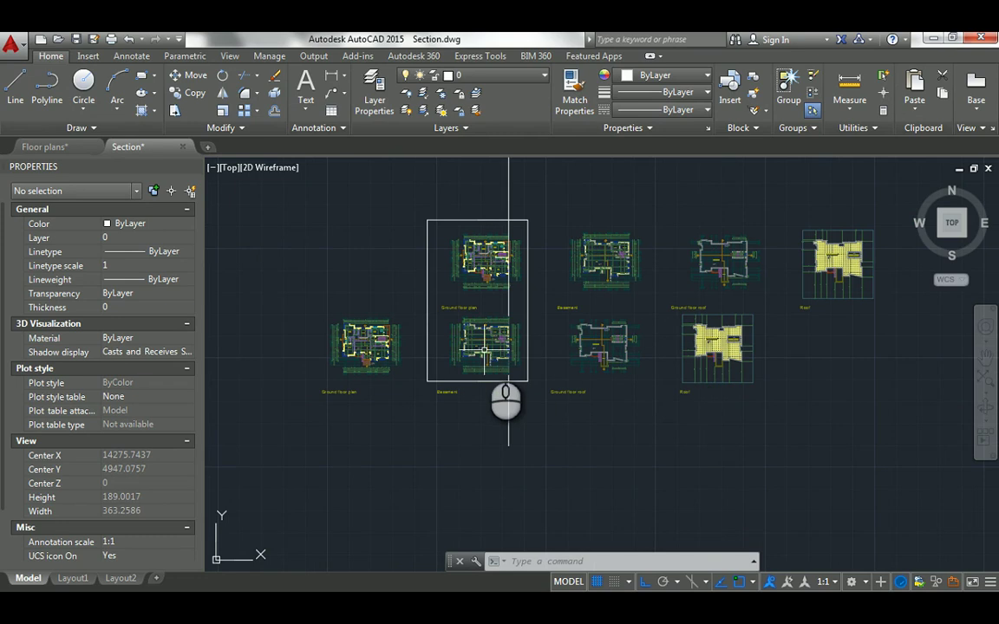
text(li)
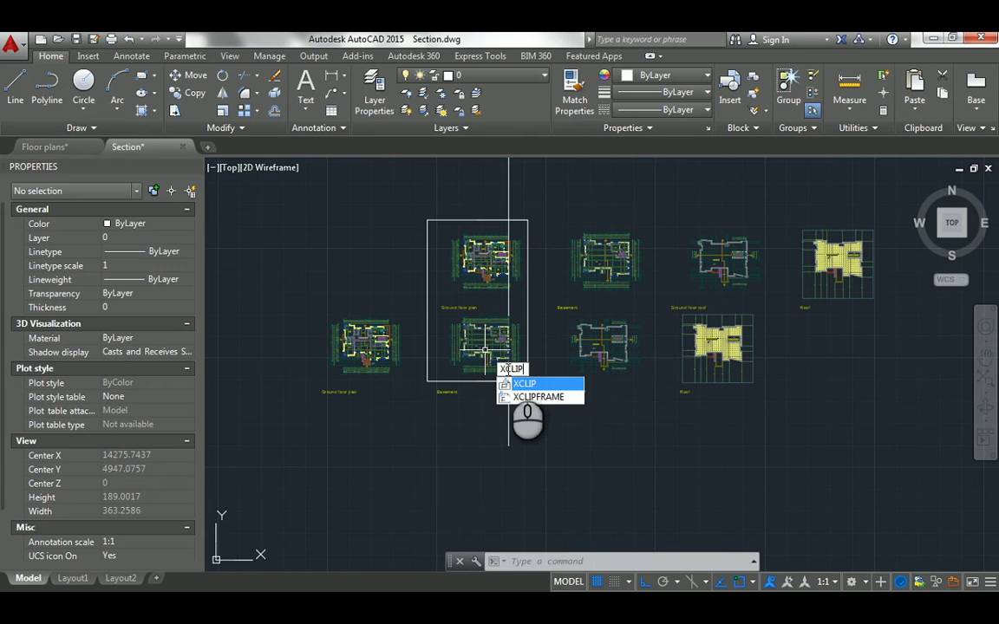
key(Return)
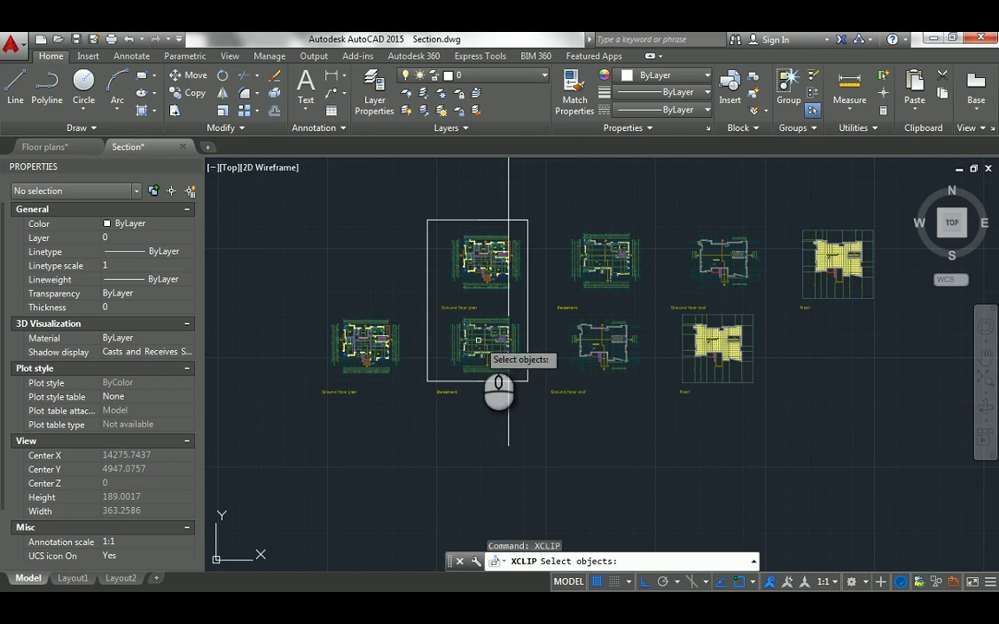
click(478, 340)
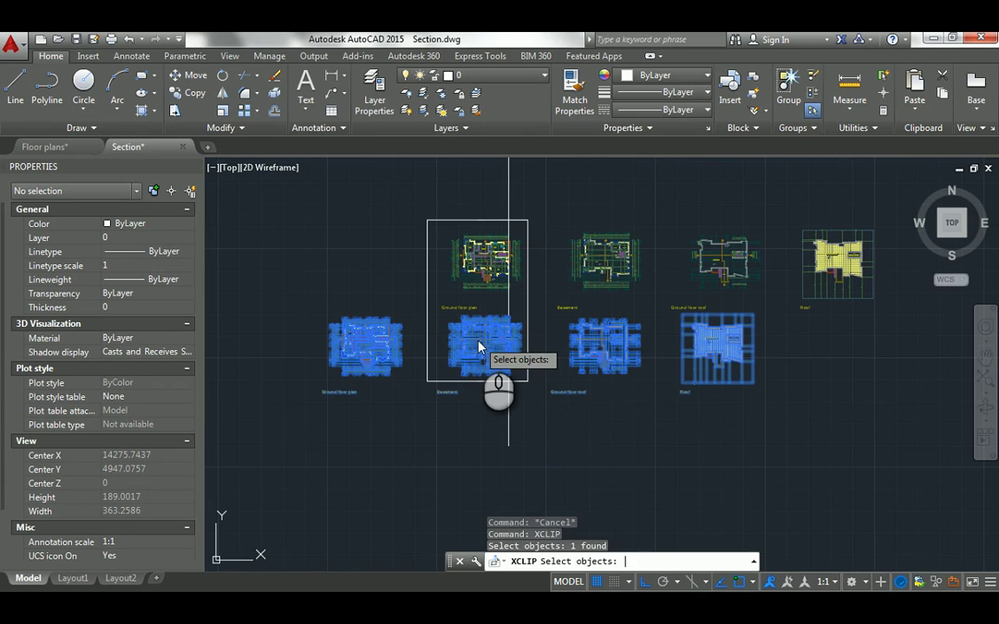
right_click(481, 344)
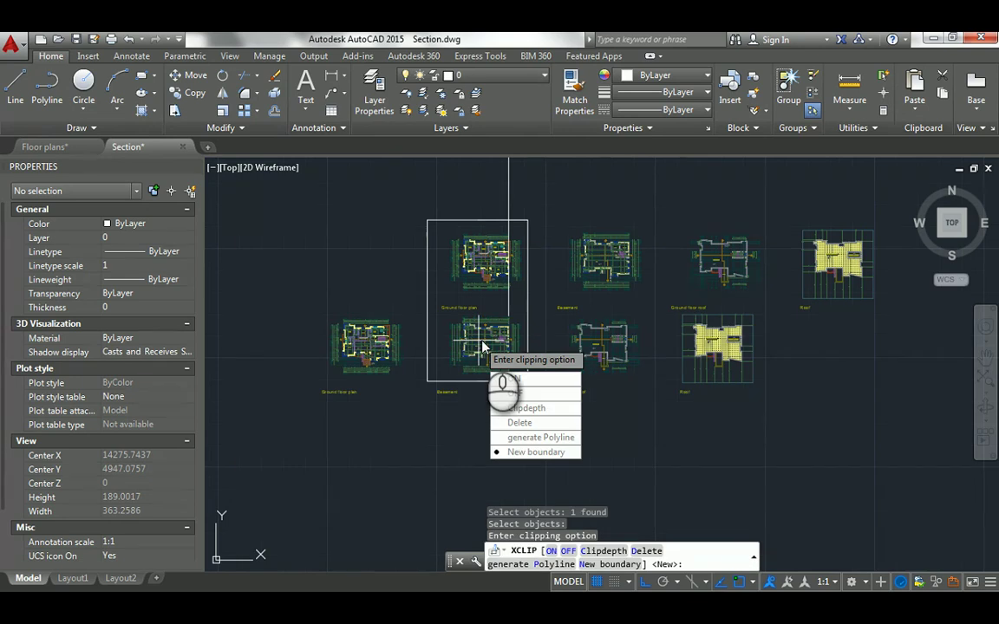
click(522, 451)
key(Down)
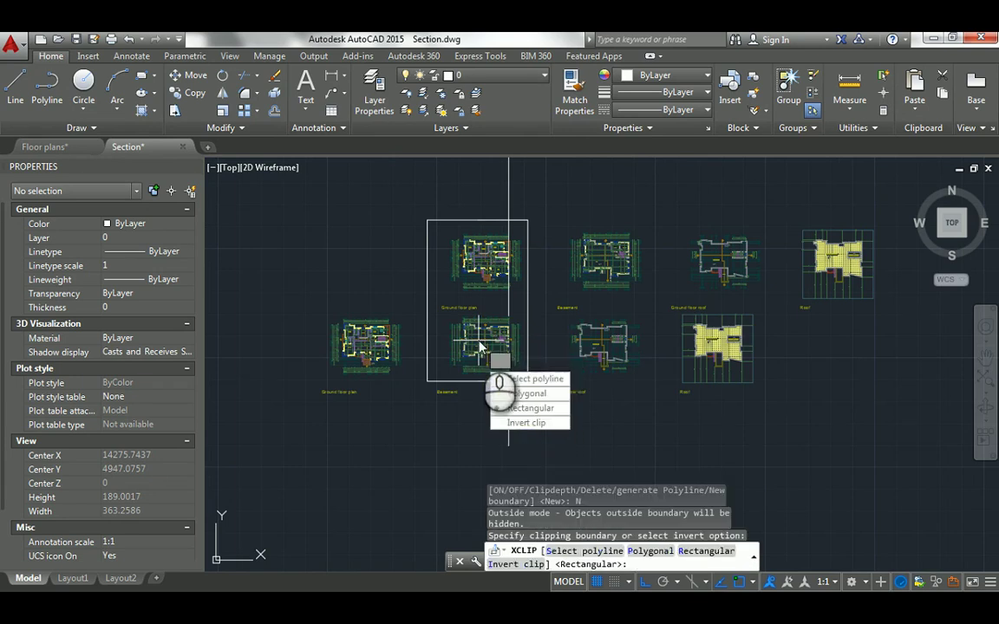
click(501, 381)
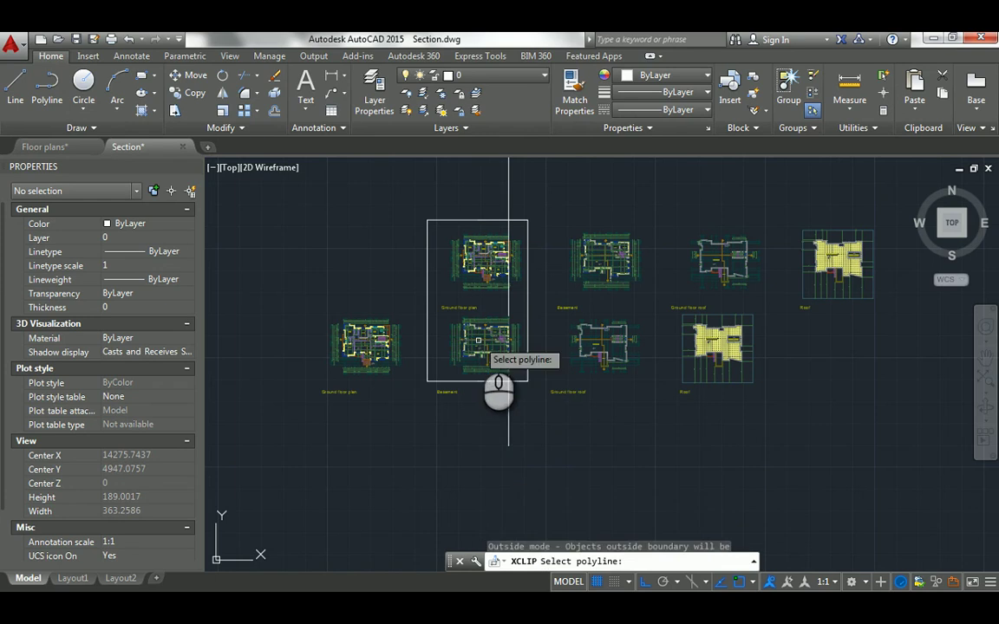
click(427, 304)
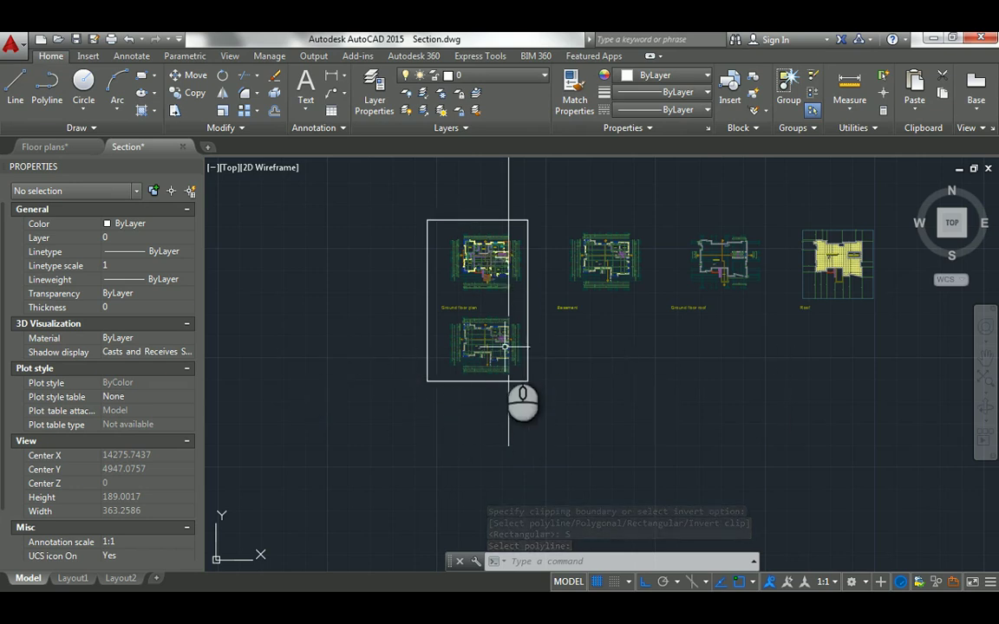
scroll(478, 388, up, 6)
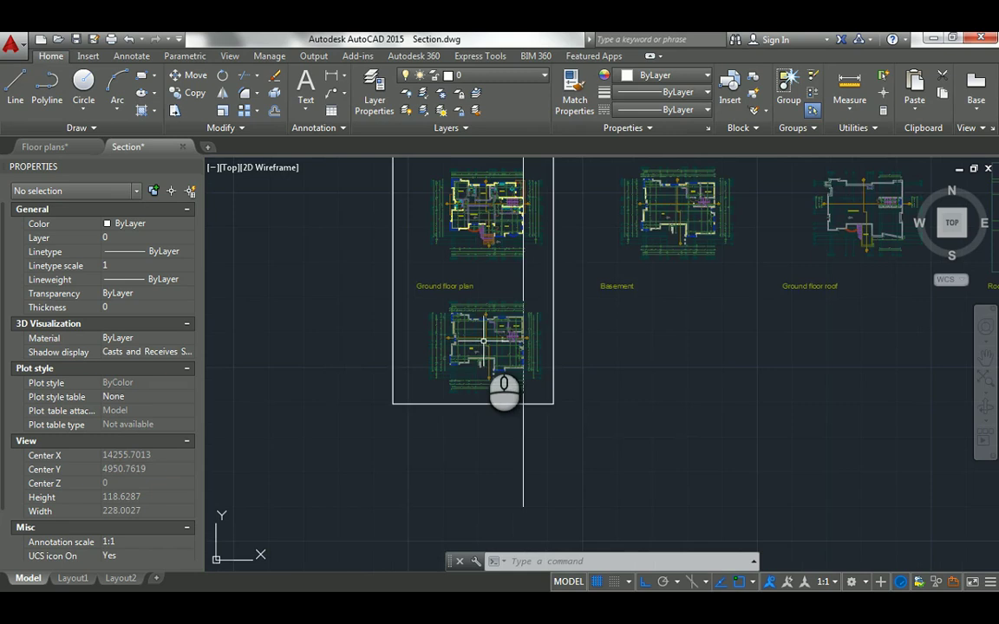
scroll(473, 334, down, 2)
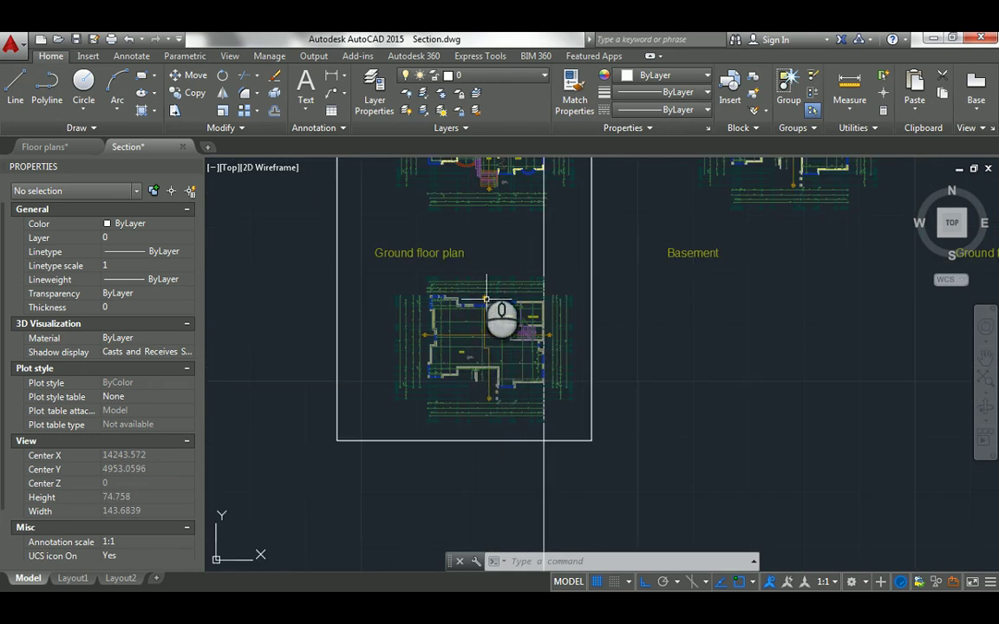
mouse_move(495, 250)
middle_down()
mouse_move(467, 338)
mouse_move(468, 417)
middle_up()
- Start XCLIP and select the Floor plans xref to clip
text(cl)
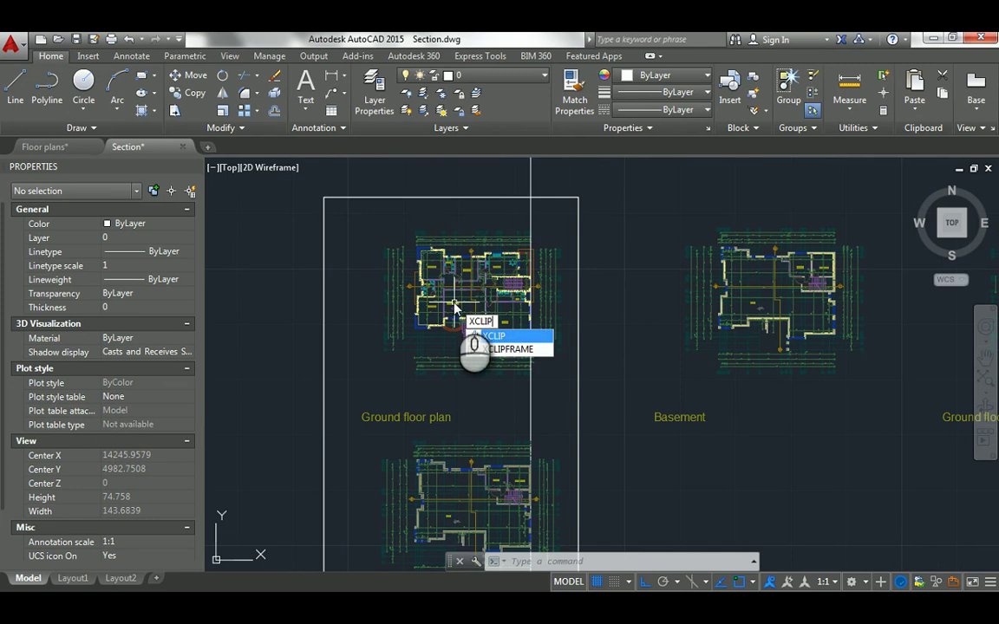
key(Return)
click(456, 305)
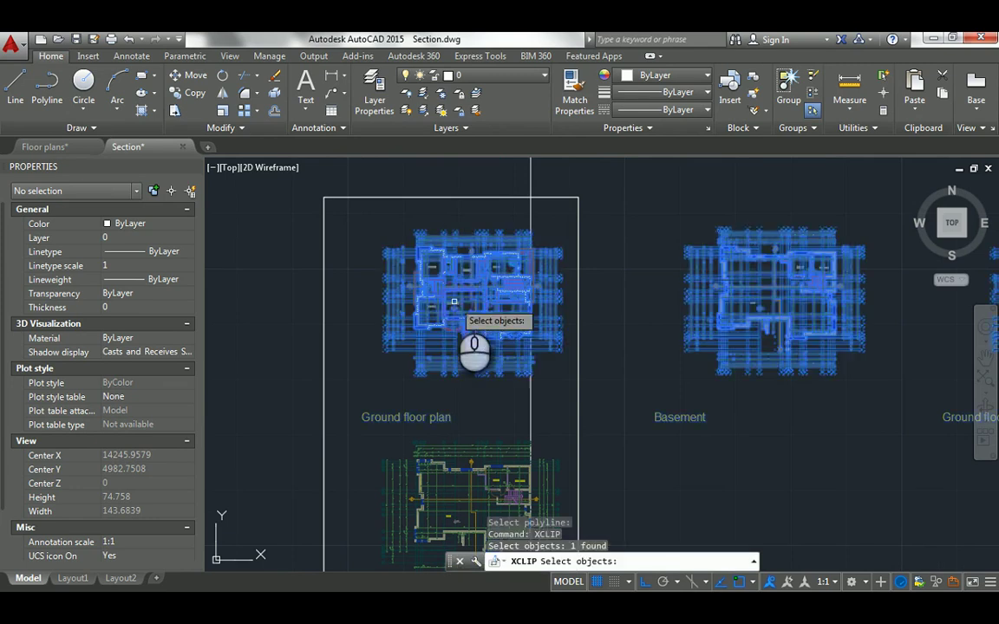
scroll(456, 305, down, 2)
scroll(455, 306, down, 2)
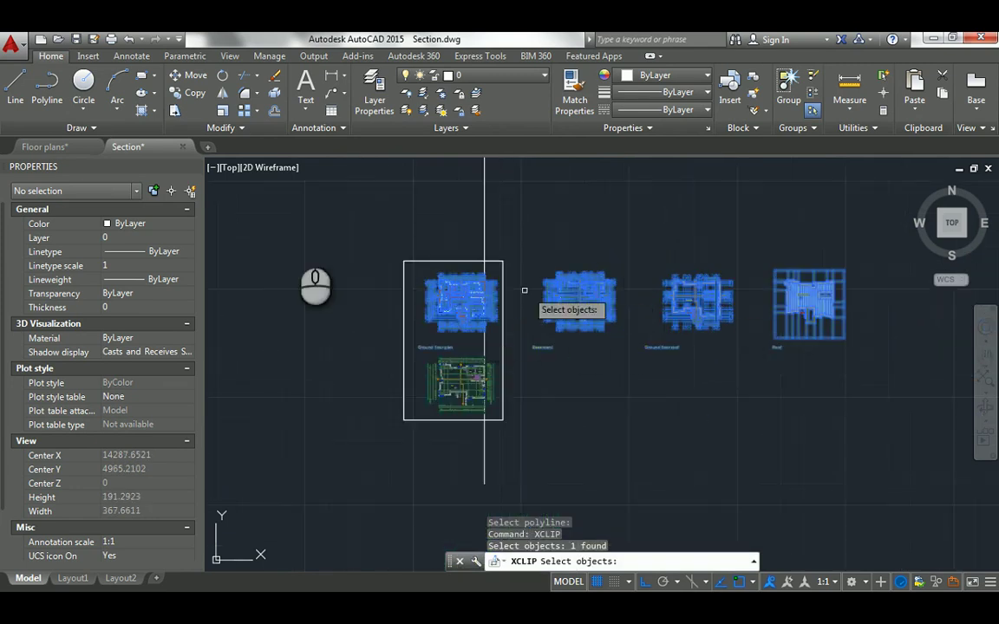
- Set a new clipping boundary by selecting the rectangle polyline, choosing Polyline over the xref
right_click(336, 267)
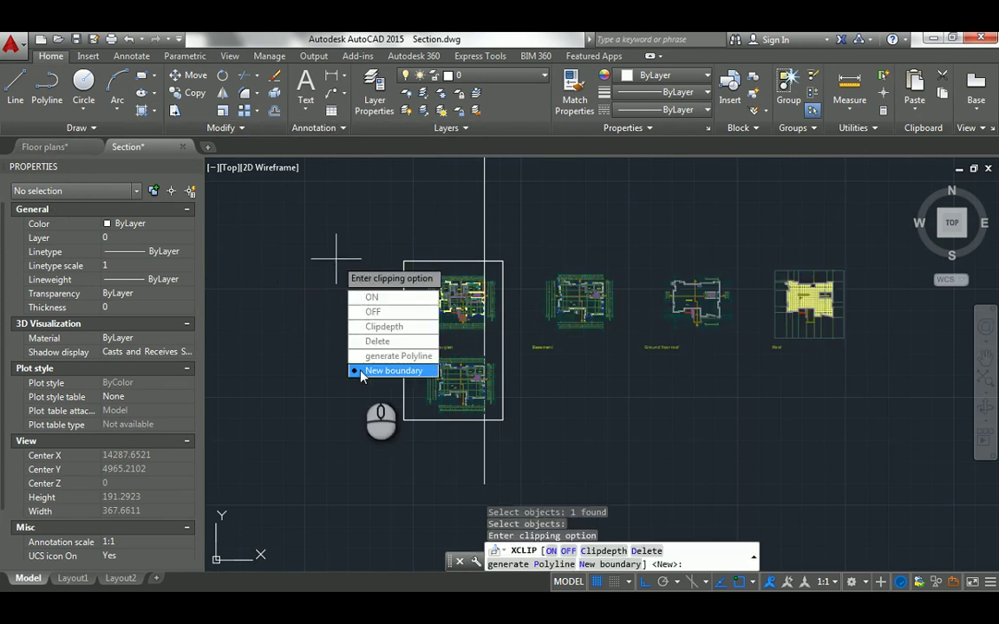
click(362, 372)
click(382, 294)
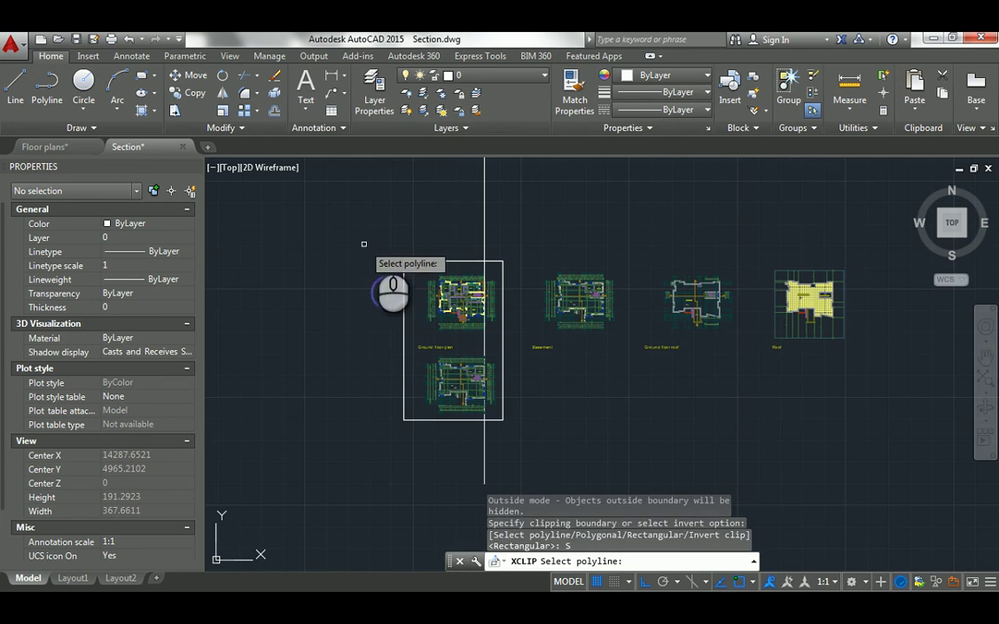
click(427, 258)
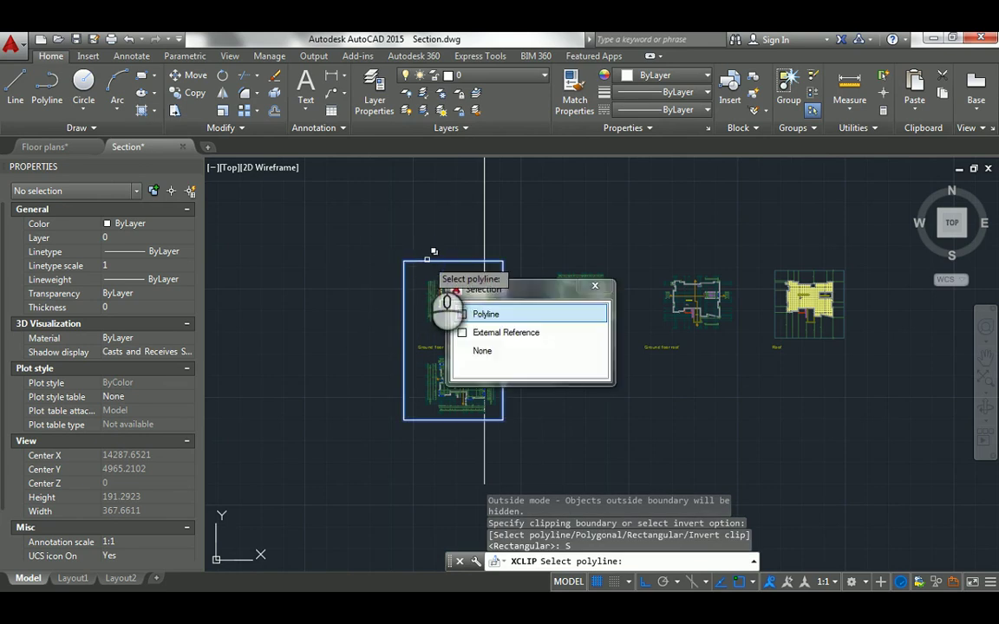
click(428, 259)
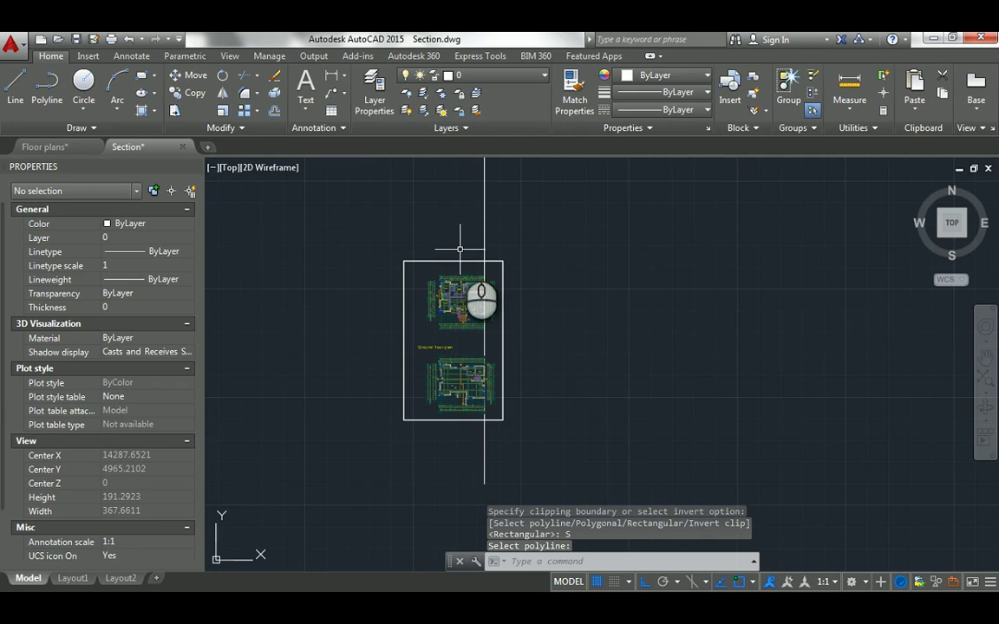
scroll(453, 314, up, 3)
scroll(453, 314, down, 4)
scroll(453, 314, up, 3)
scroll(455, 314, down, 3)
scroll(456, 314, down, 2)
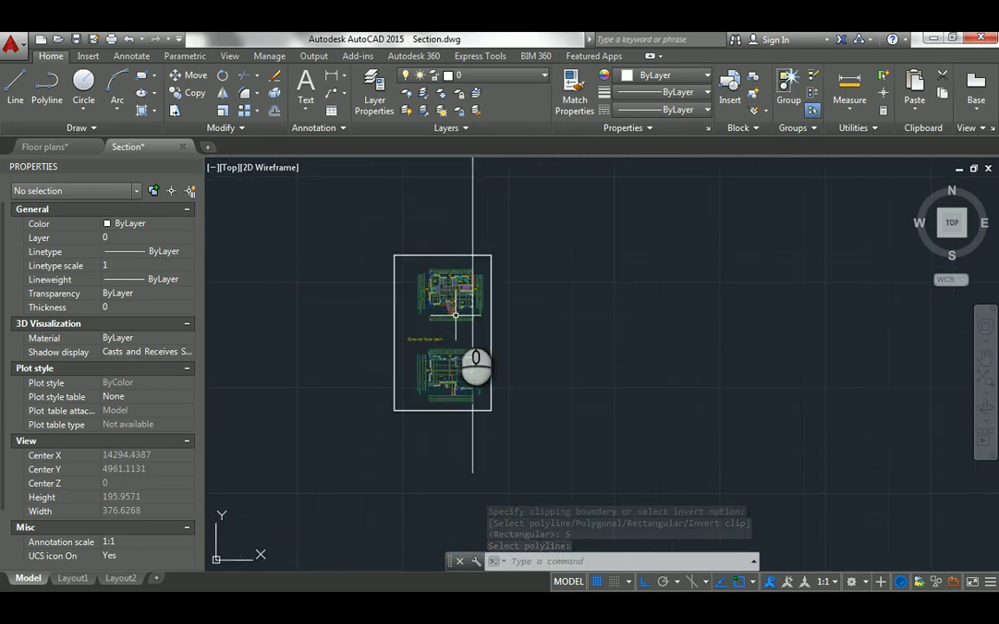
scroll(455, 314, up, 4)
scroll(451, 283, down, 2)
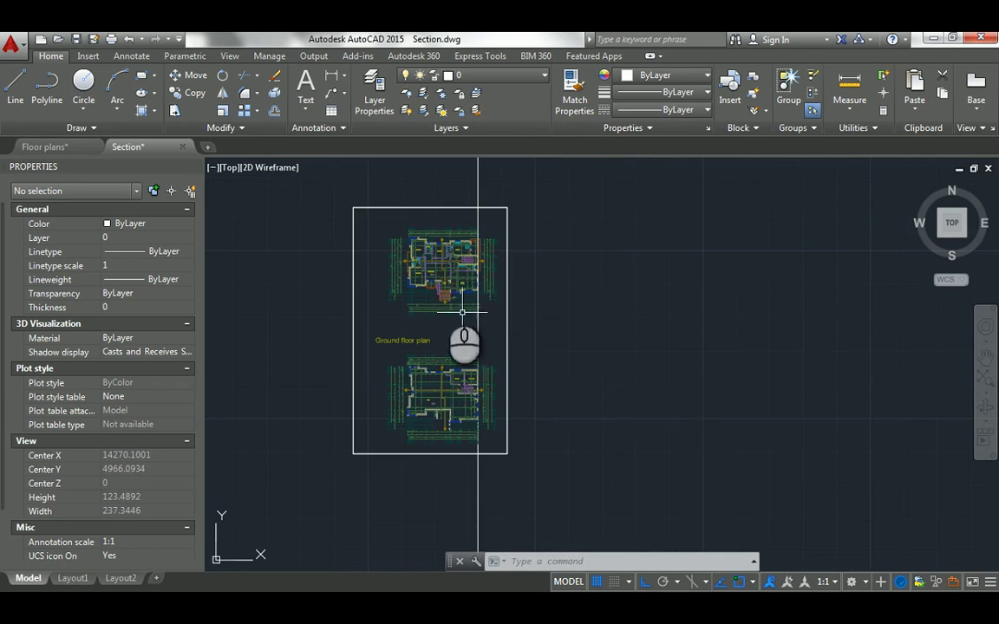
- Select the upper and lower floor plan xrefs to check the clipping result
click(434, 275)
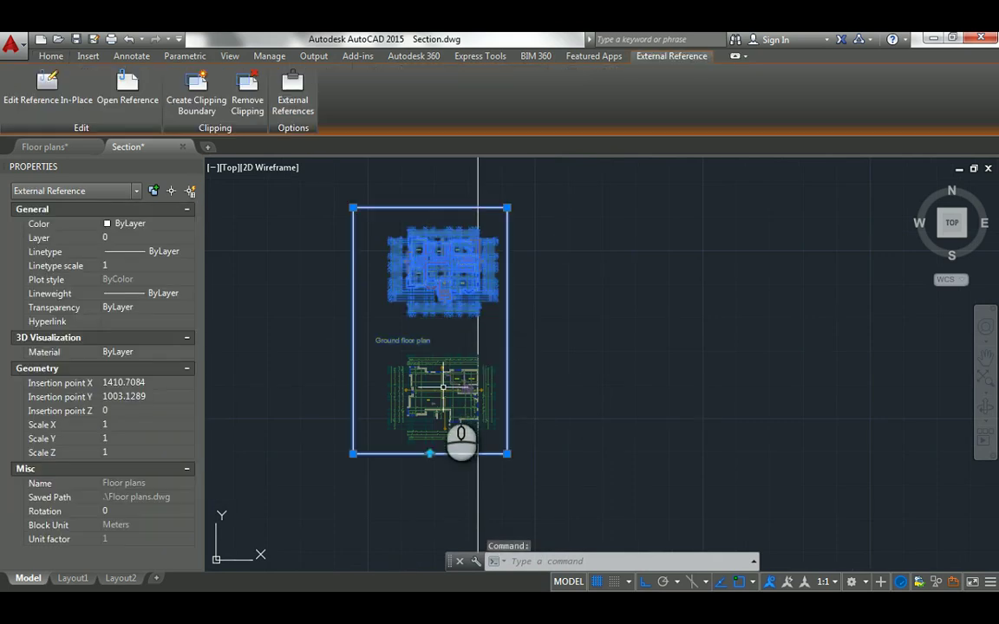
key(Escape)
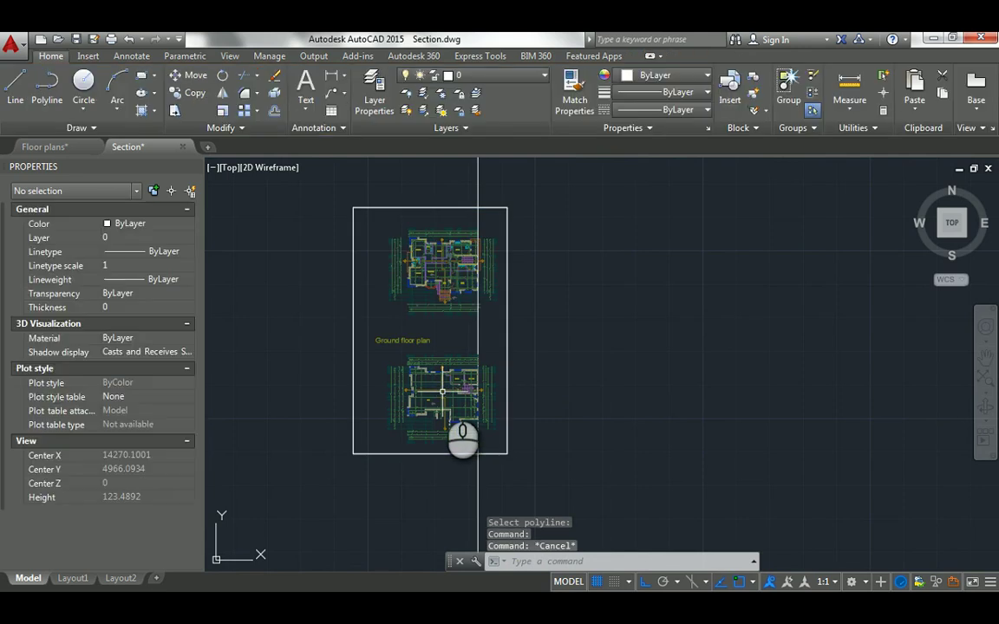
click(442, 389)
click(464, 241)
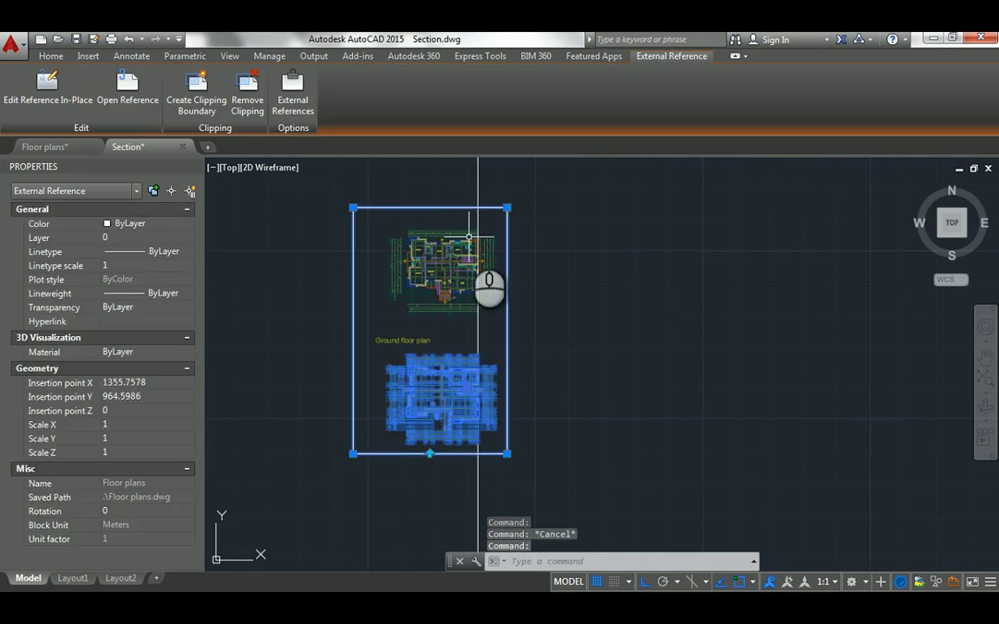
key(Escape)
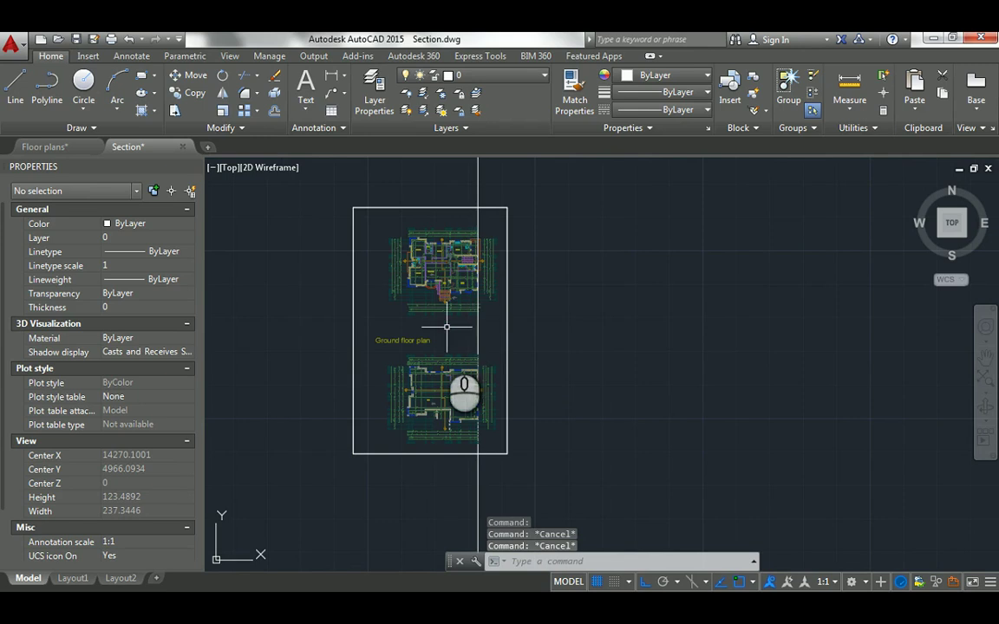
- Draw a horizontal ground line below the clipped frame
middle_drag(425, 481, 413, 416)
text(l)
key(Return)
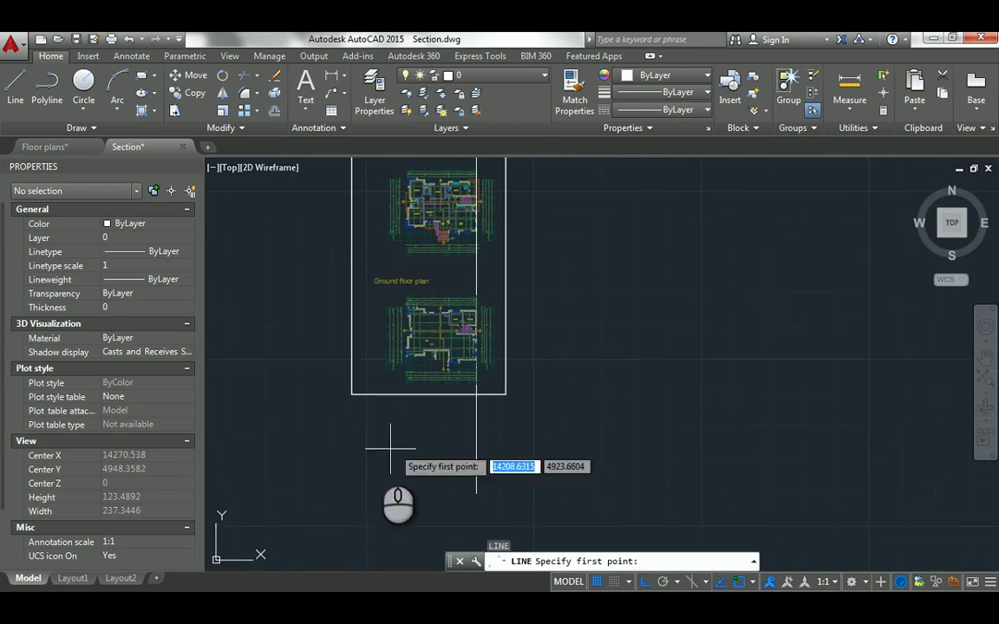
click(336, 455)
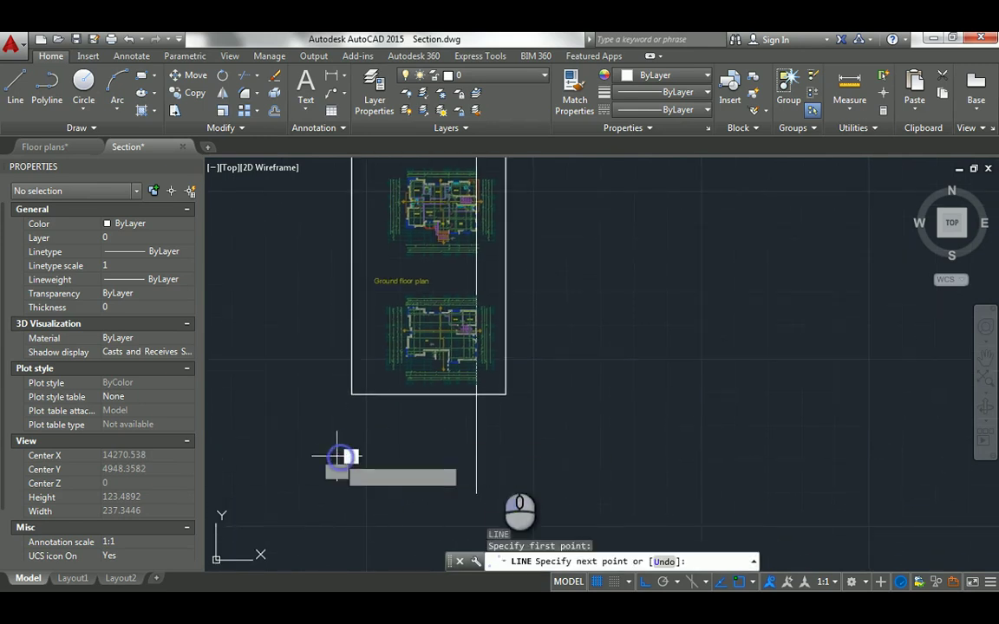
click(568, 455)
key(Escape)
- Try offsetting and then copying a vertical projection line, cancelling both attempts
text(o)
key(Return)
key(Escape)
key(Escape)
key(Escape)
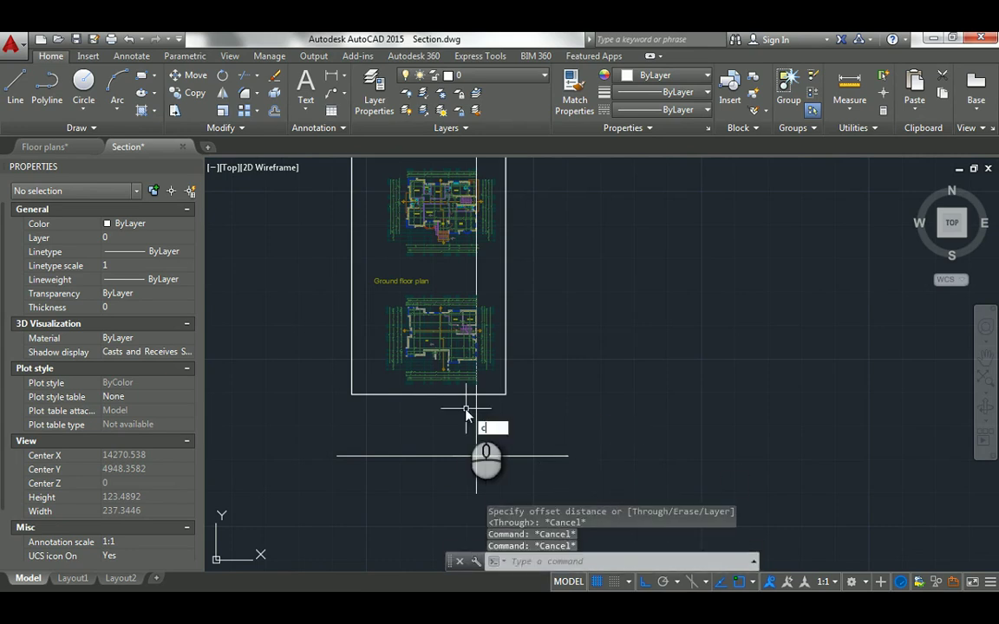
key(Return)
click(476, 455)
scroll(483, 356, up, 12)
scroll(410, 330, up, 4)
key(Return)
click(395, 300)
scroll(395, 300, down, 10)
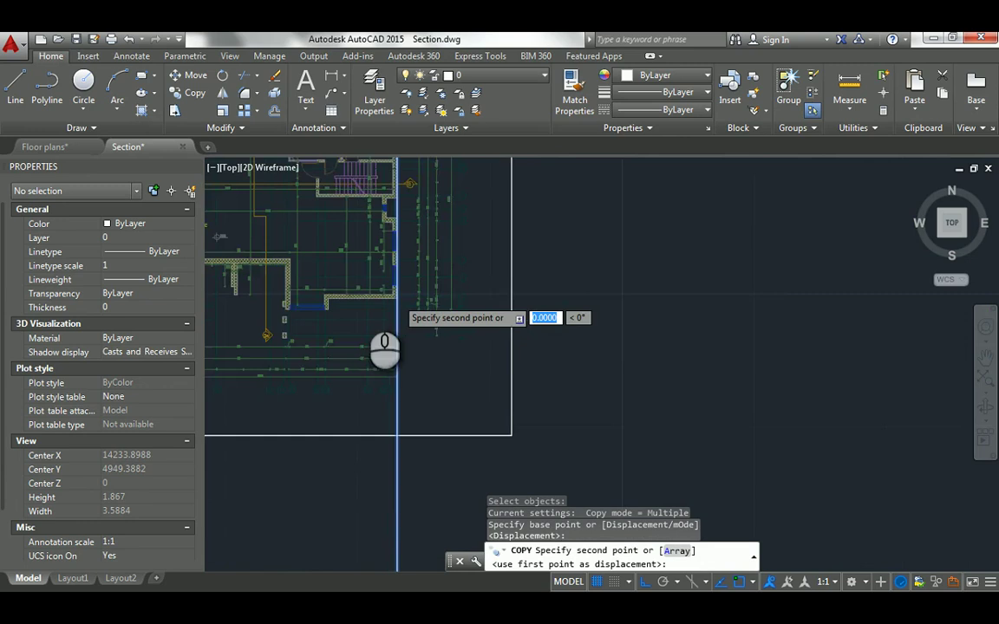
scroll(357, 315, up, 5)
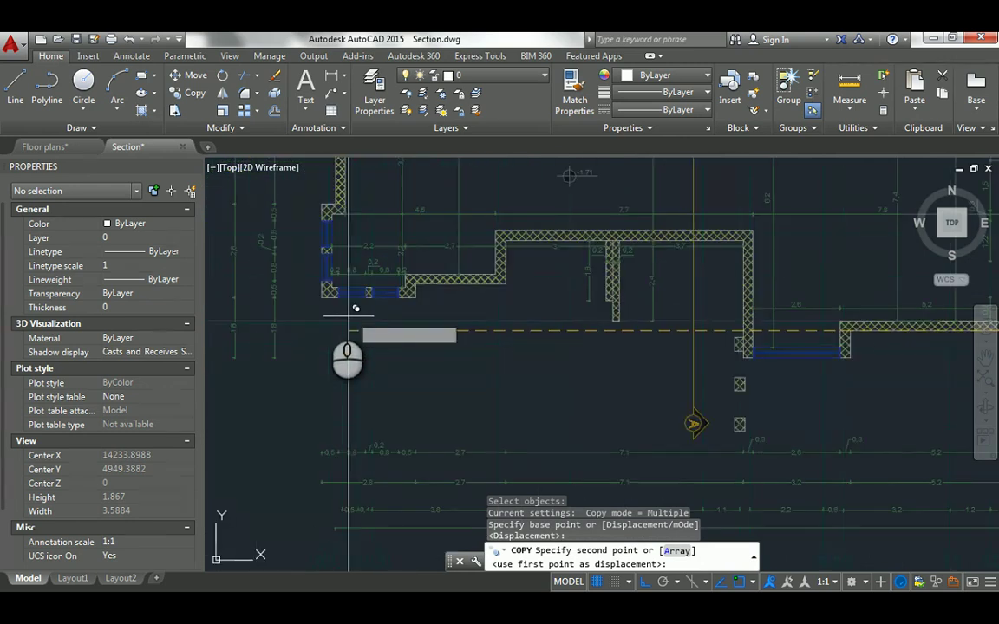
scroll(334, 319, up, 2)
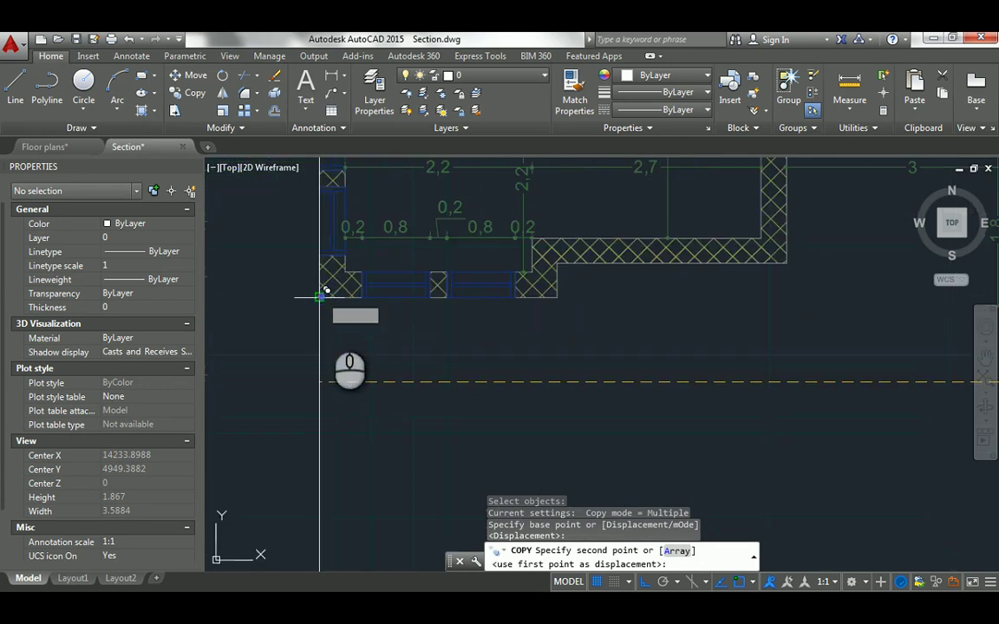
scroll(321, 296, down, 8)
key(Escape)
key(Escape)
key(Escape)
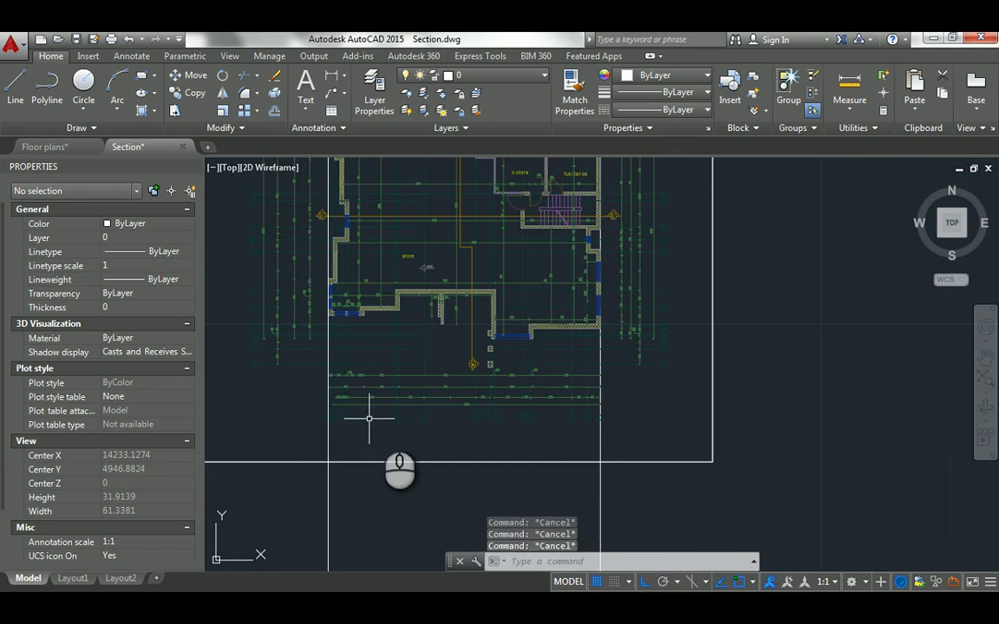
scroll(398, 419, down, 6)
scroll(429, 455, up, 3)
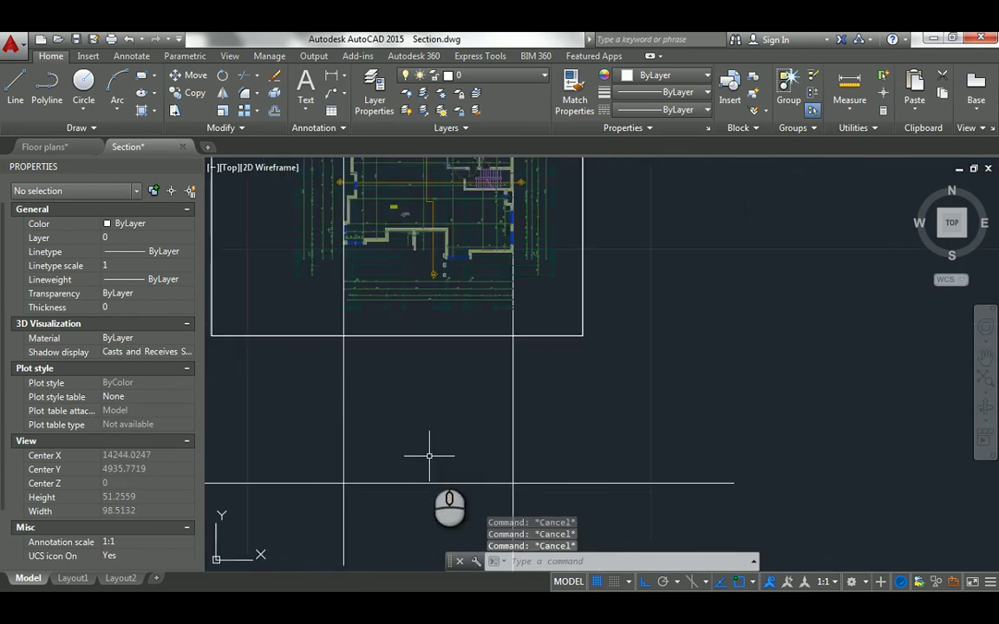
- Offset the ground line 5 units upward
text(o)
key(Return)
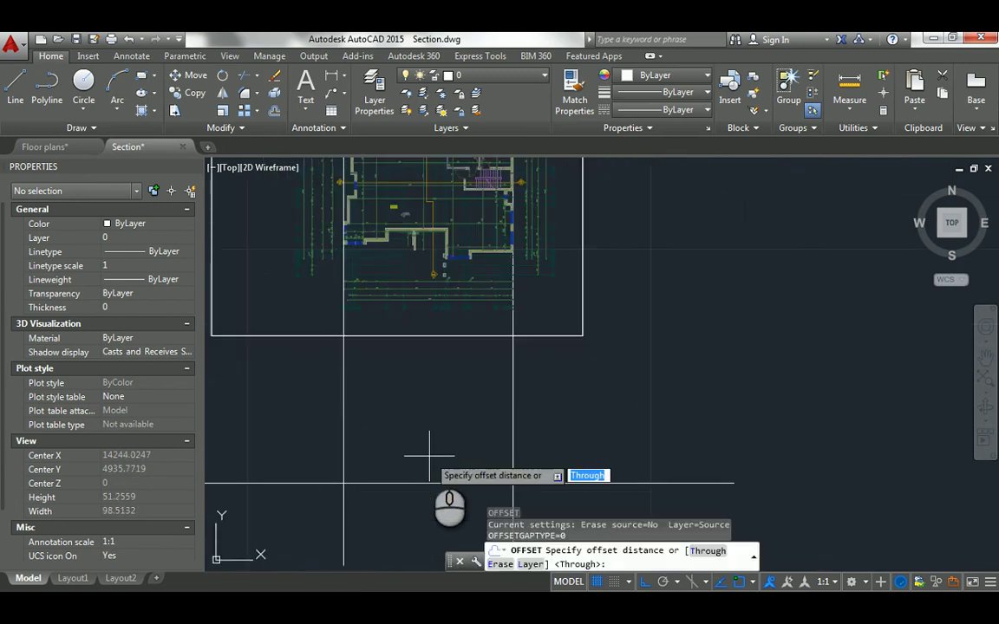
text(5)
key(Return)
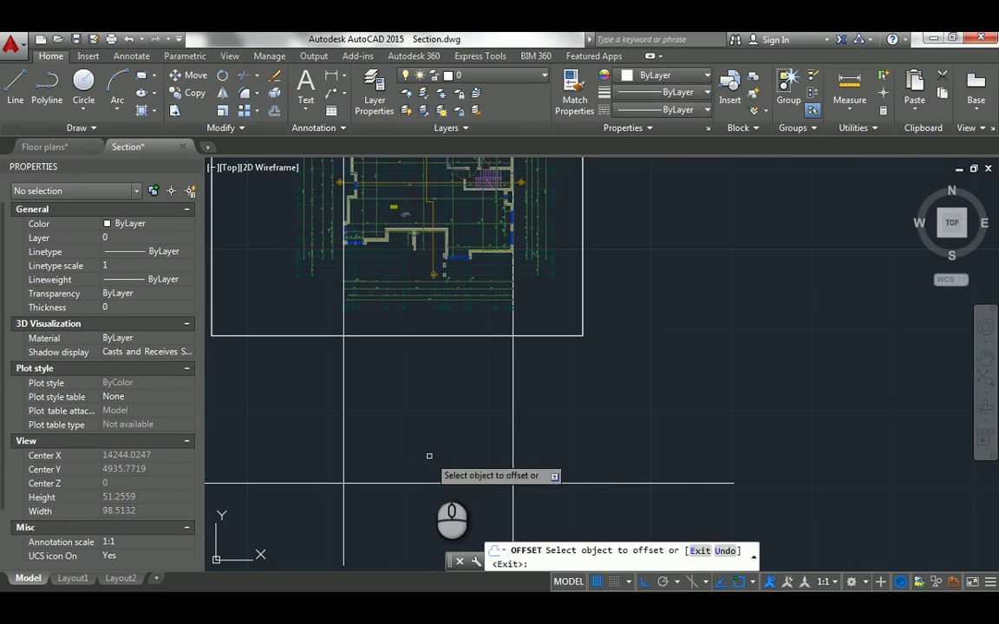
click(424, 484)
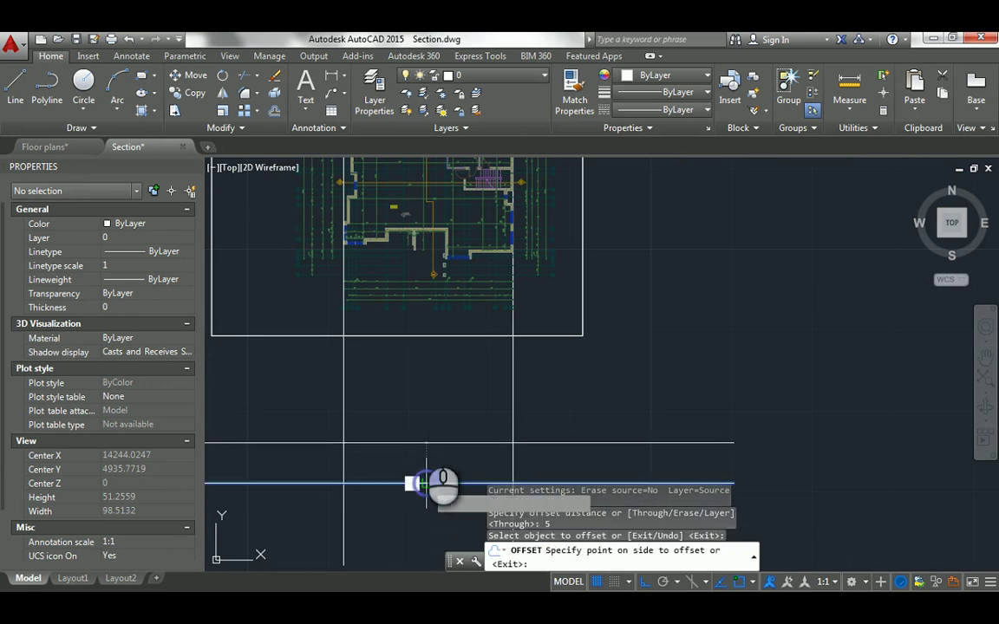
click(411, 390)
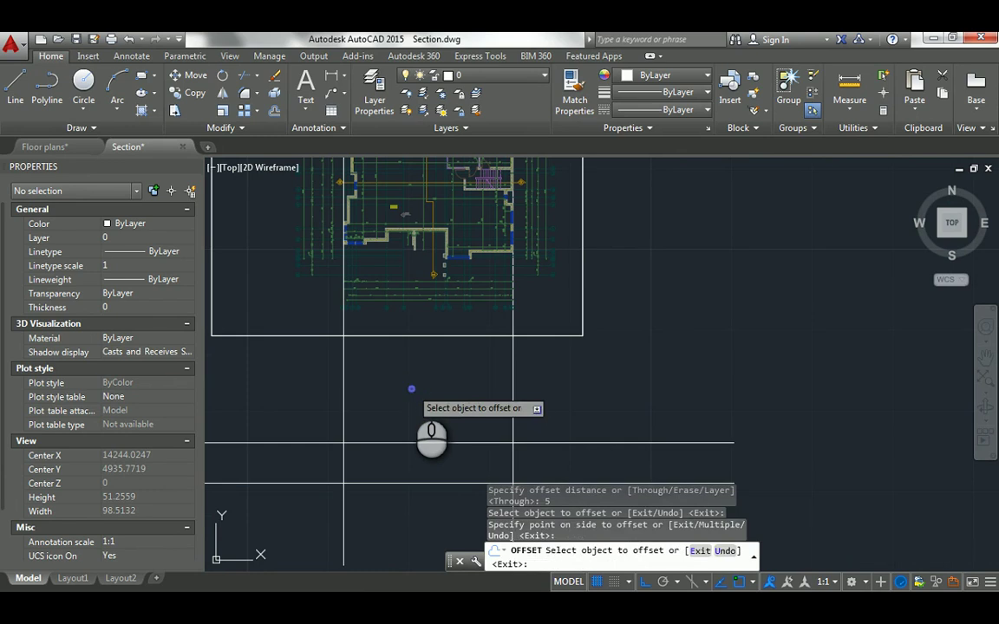
key(Escape)
key(Escape)
key(Escape)
- Trim the projection line ends against the offset line and the short line
text(tr)
key(Return)
click(369, 408)
click(323, 402)
key(Return)
key(Escape)
key(Return)
click(367, 434)
click(542, 449)
key(Return)
click(544, 405)
click(459, 400)
middle_drag(382, 457, 408, 391)
- Trim the lower rectangle sides against the ground line
key(Escape)
key(Return)
click(418, 415)
click(398, 446)
key(Return)
click(535, 453)
click(312, 455)
scroll(329, 448, down, 2)
key(Escape)
key(Escape)
key(Escape)
scroll(368, 331, up, 2)
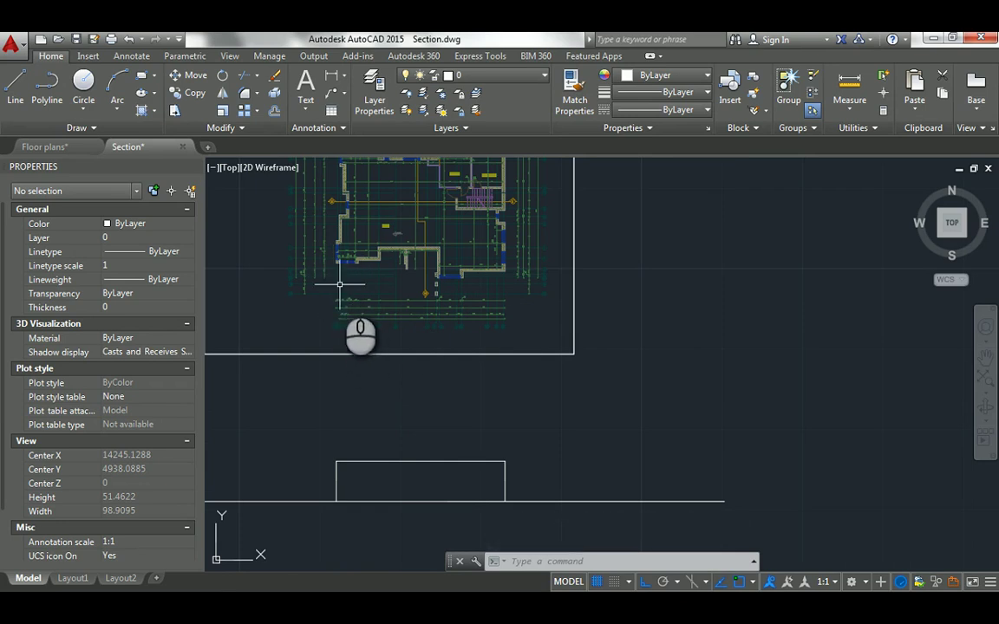
middle_drag(401, 419, 444, 422)
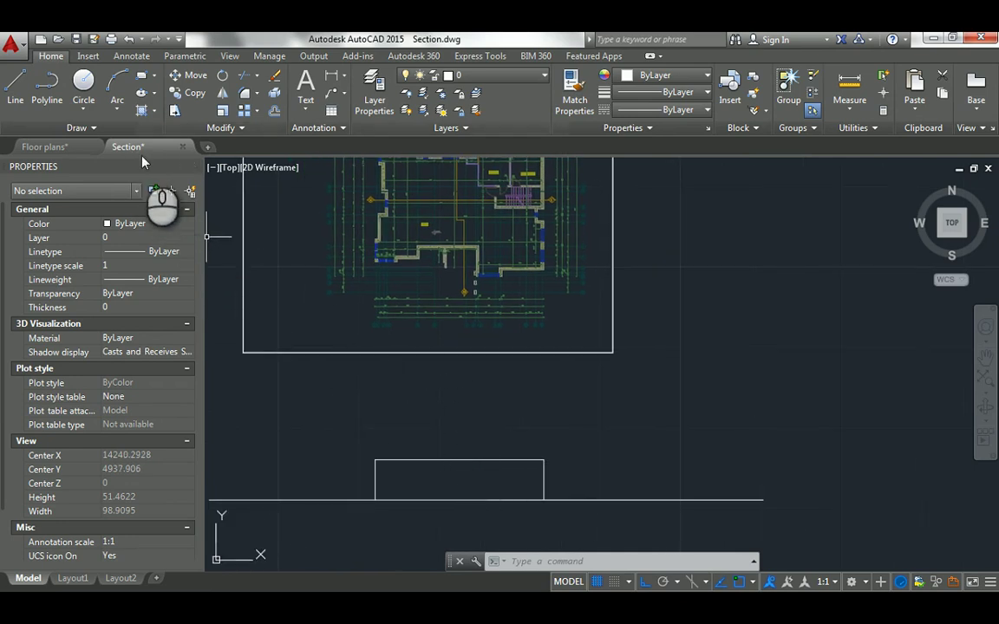
middle_drag(443, 250, 443, 323)
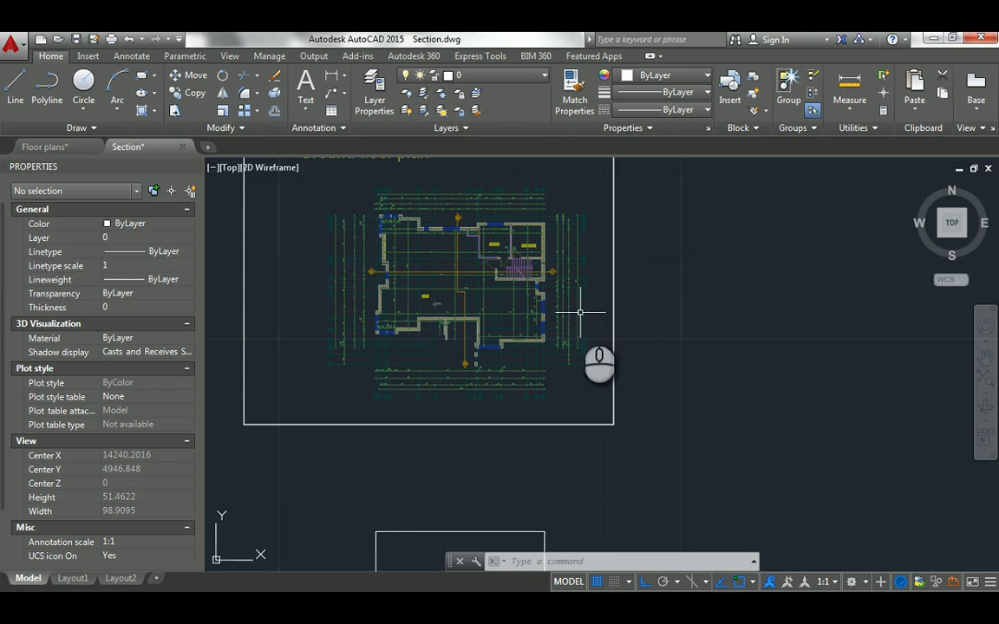
middle_drag(483, 447, 486, 426)
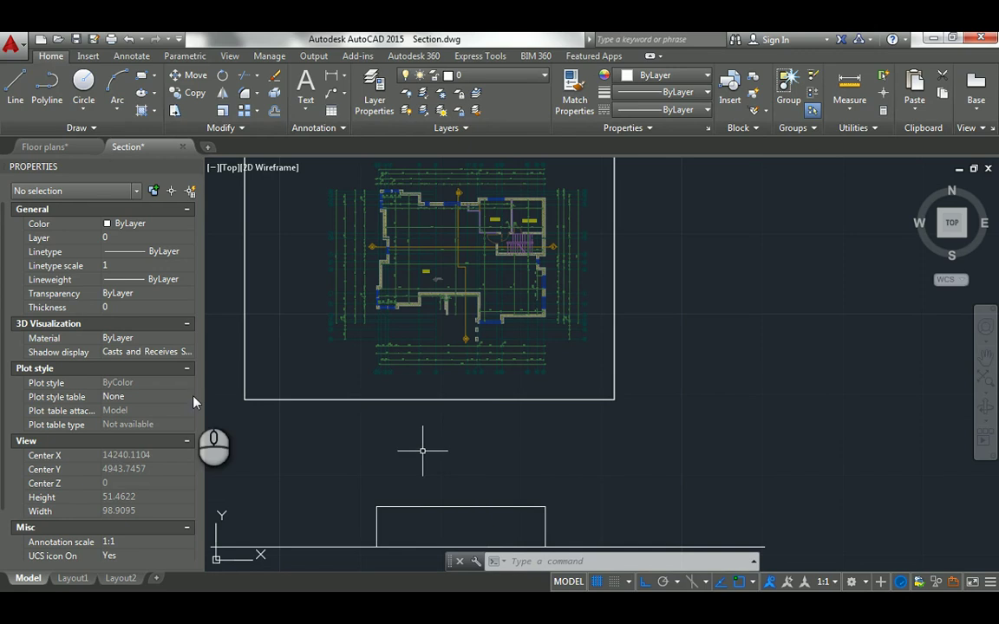
- In Floor plans, stretch the dining room's east wall to the right with Ortho on
click(30, 149)
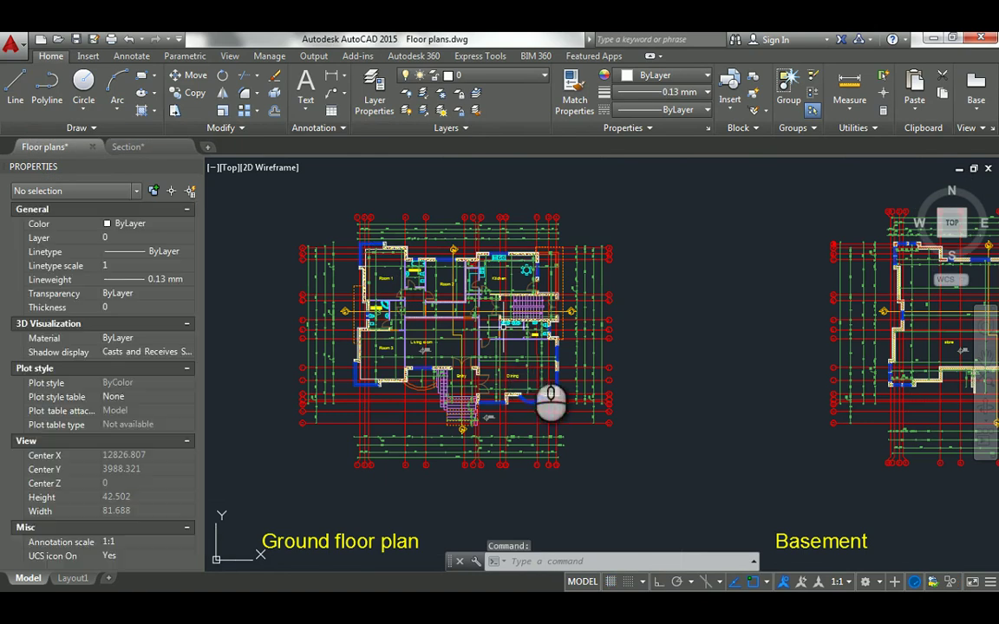
scroll(542, 377, up, 5)
scroll(569, 428, up, 2)
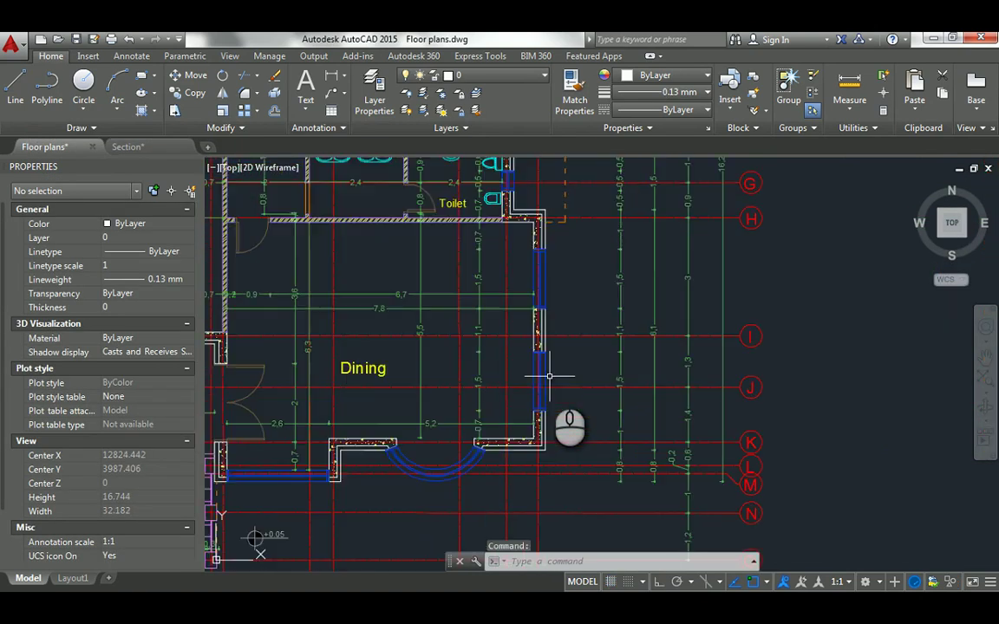
text(s)
key(Return)
click(548, 201)
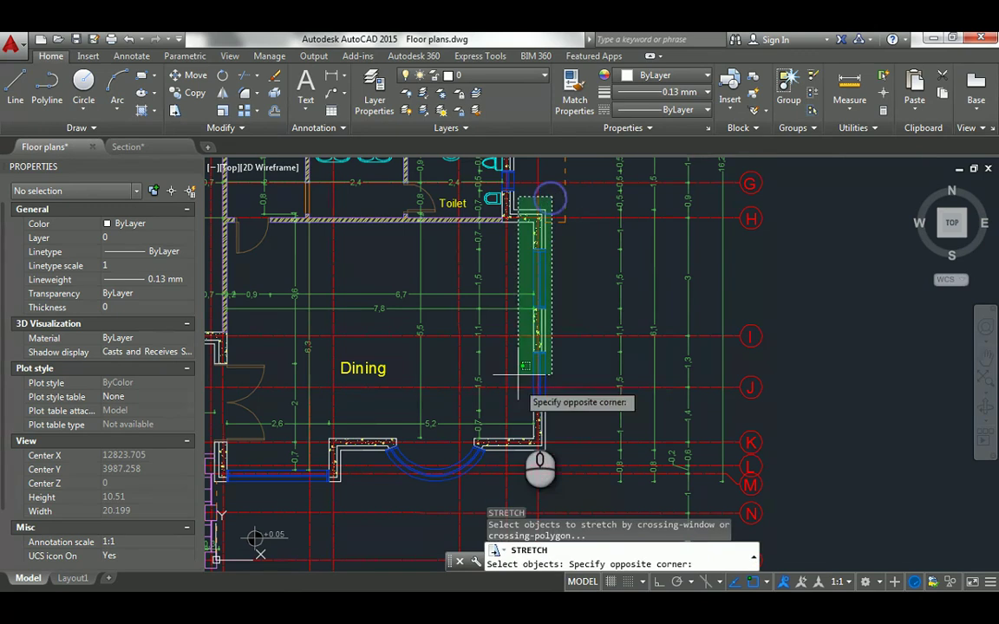
click(525, 449)
key(Return)
click(573, 283)
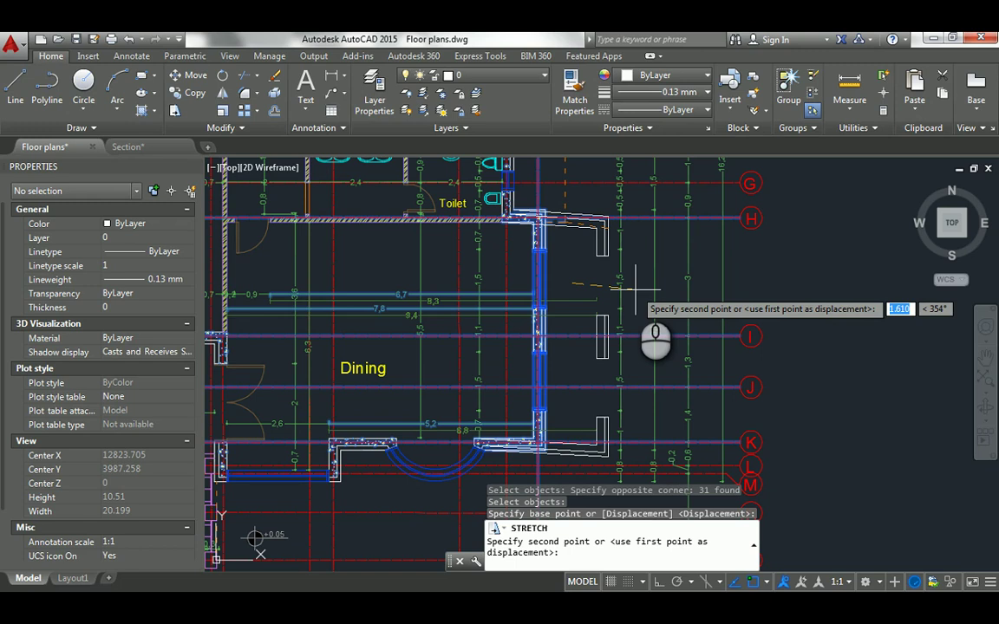
key(F8)
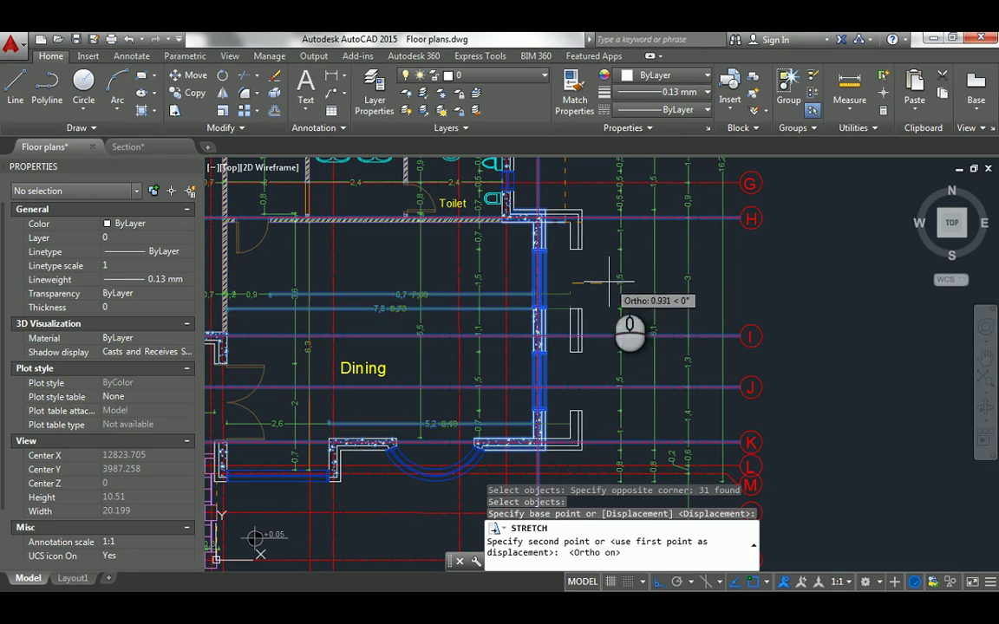
click(610, 289)
key(Escape)
key(Escape)
- Move the upper and lower dining room windows 2 units to the right
text(m)
key(Return)
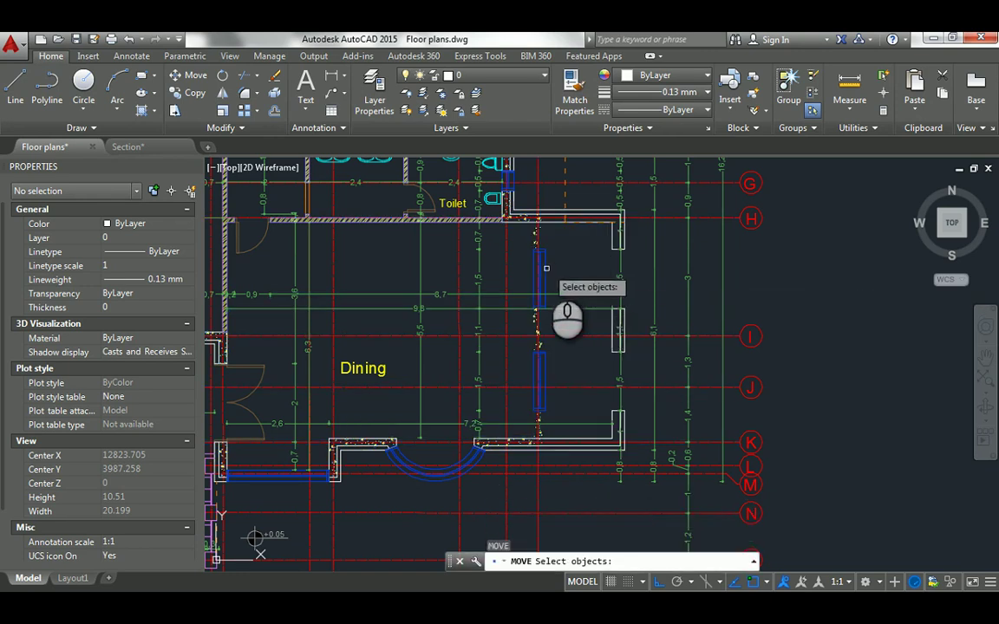
click(539, 274)
click(546, 363)
key(Return)
click(571, 356)
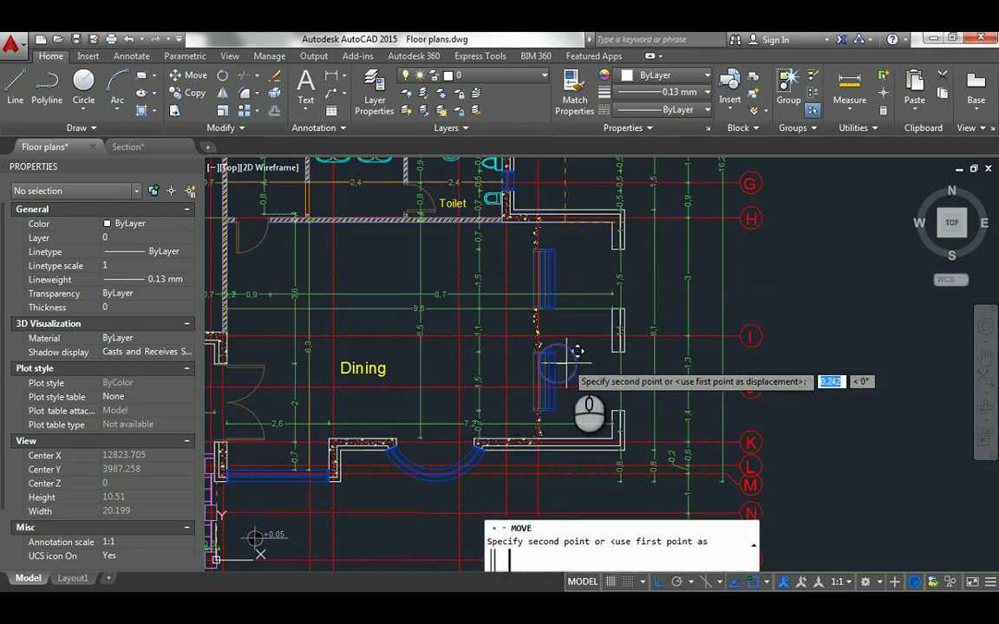
text(2)
key(Return)
key(Escape)
key(Escape)
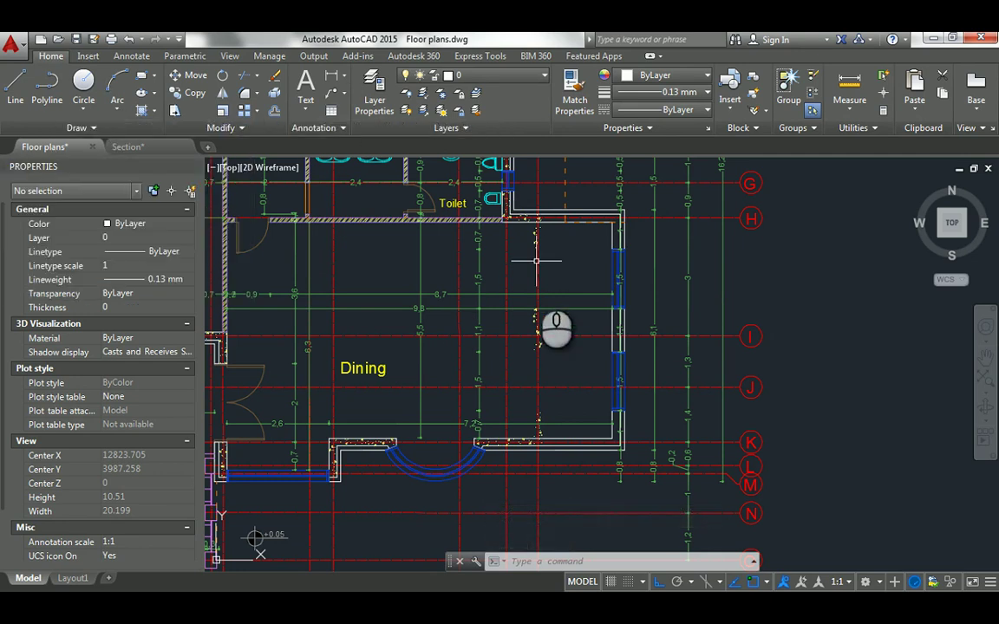
scroll(533, 297, down, 2)
middle_drag(416, 291, 469, 303)
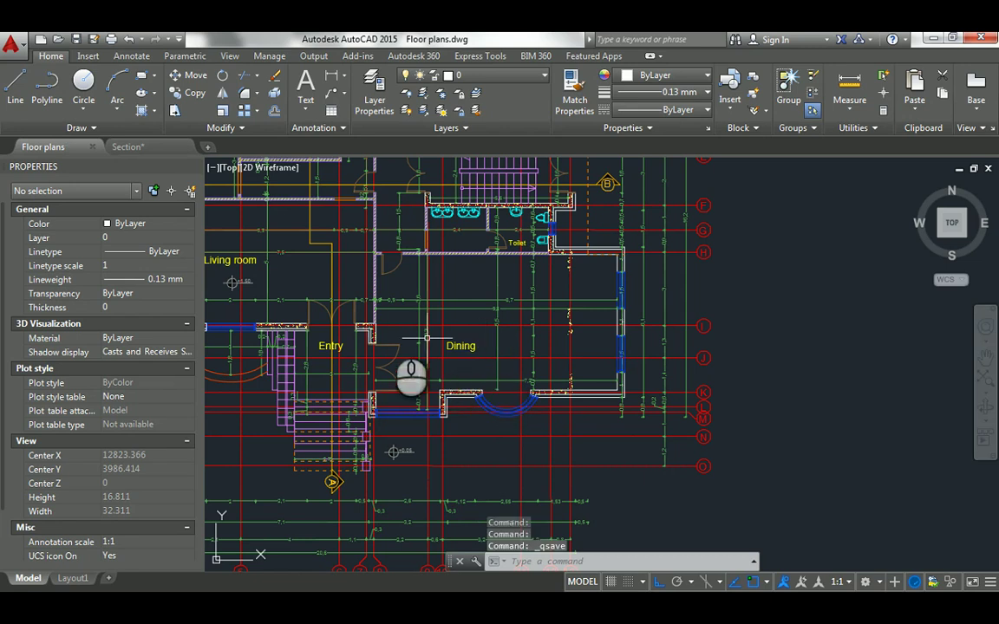
- Back in Section.dwg, reload the Floor plans xref so the widened dining room appears
click(143, 151)
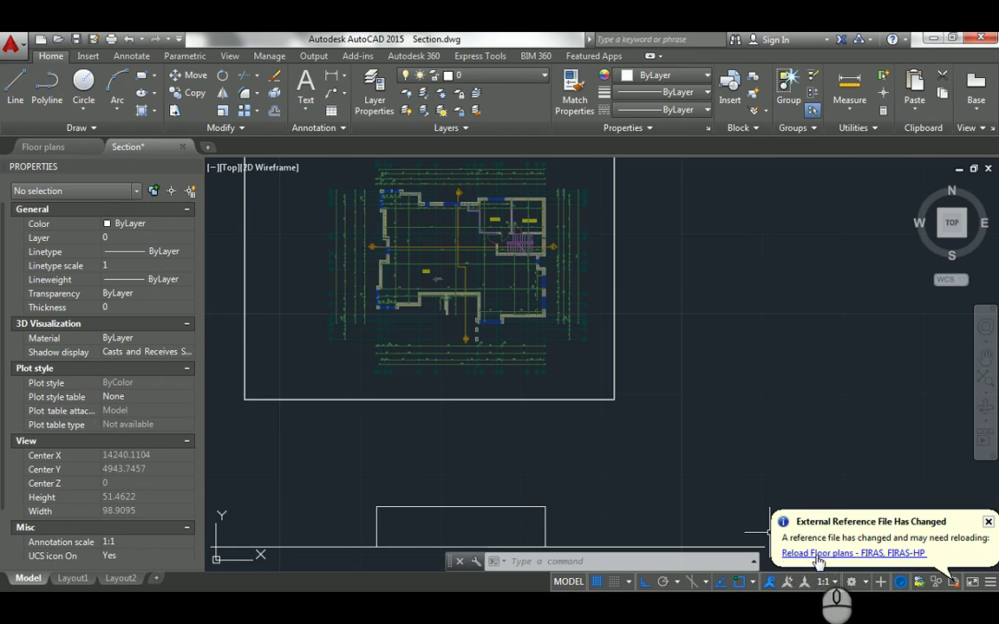
scroll(546, 317, up, 4)
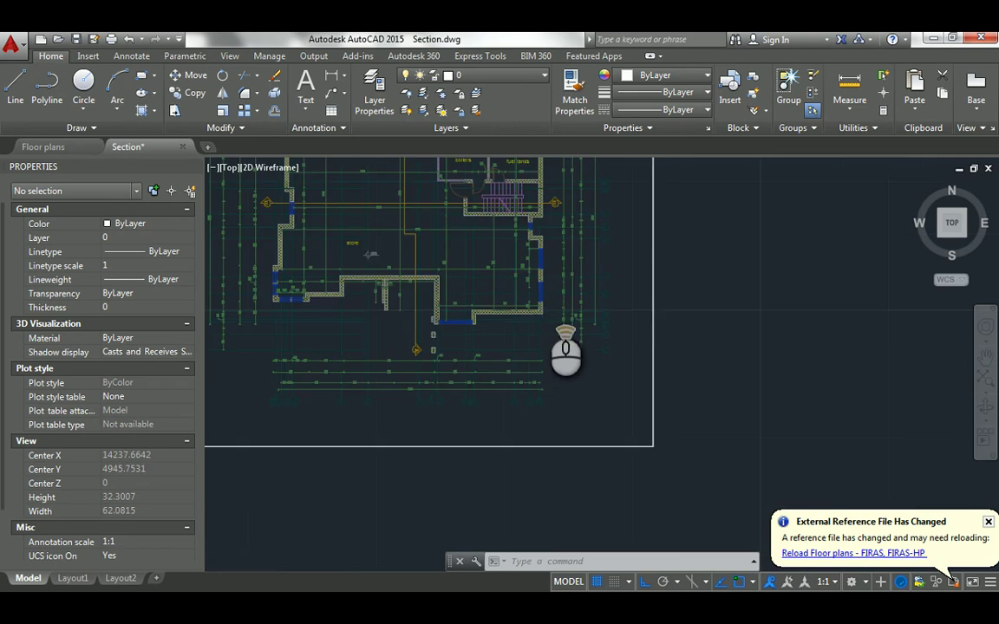
scroll(522, 304, down, 2)
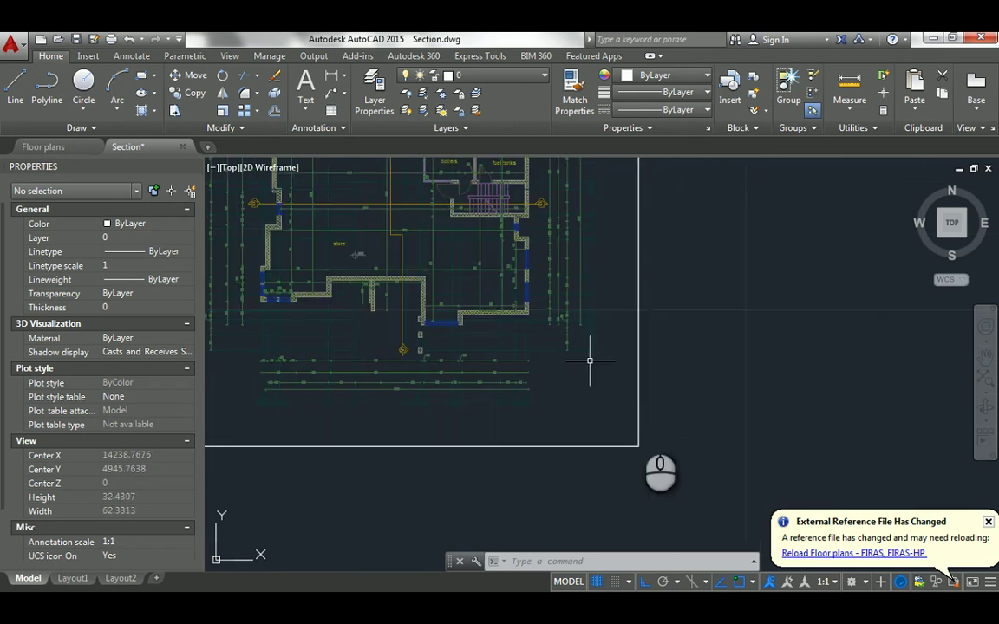
click(796, 553)
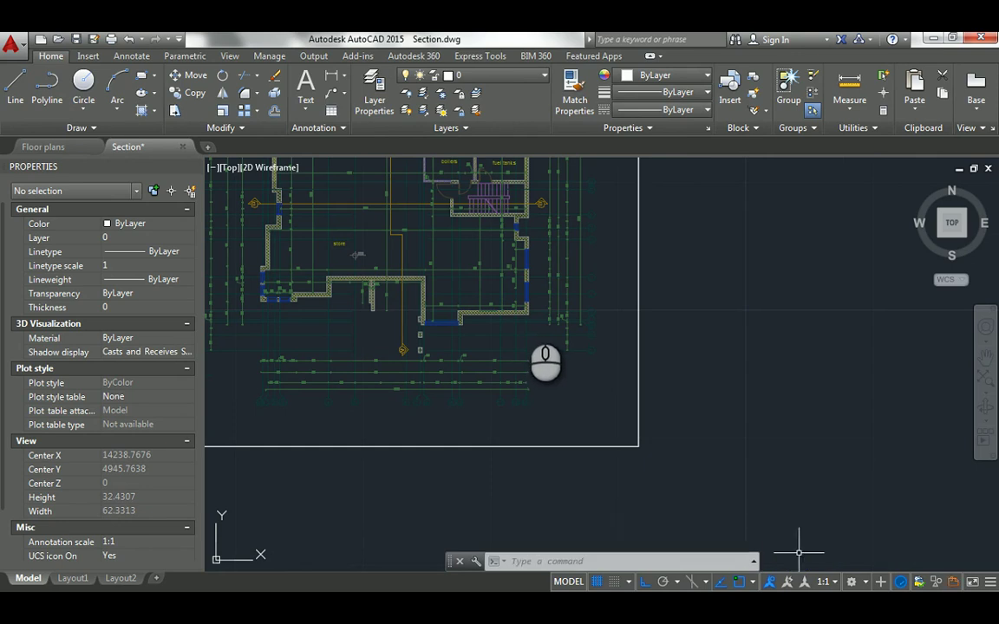
scroll(497, 256, down, 4)
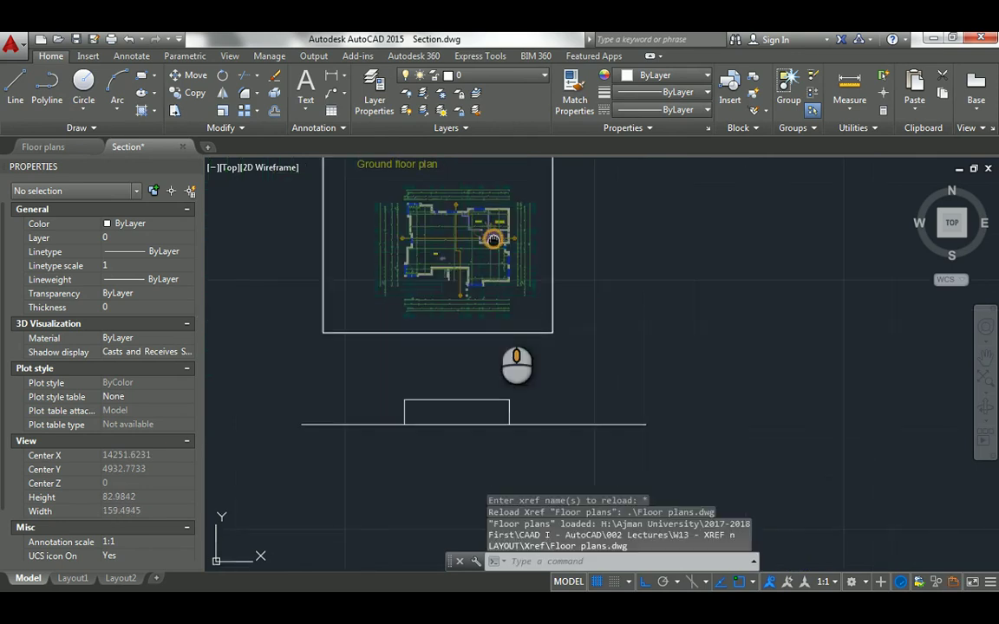
scroll(501, 199, up, 2)
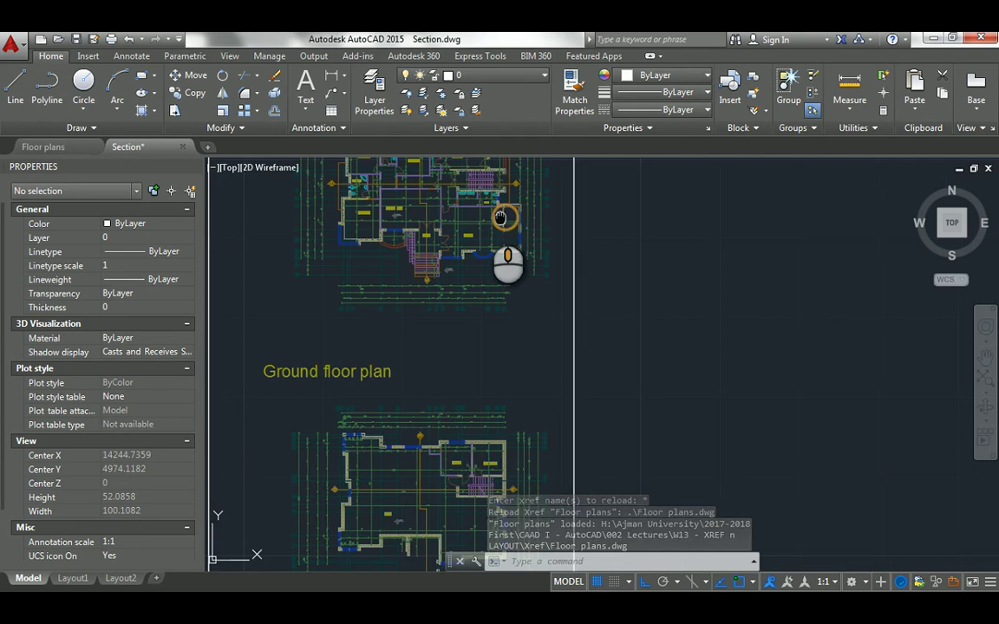
middle_drag(487, 197, 483, 204)
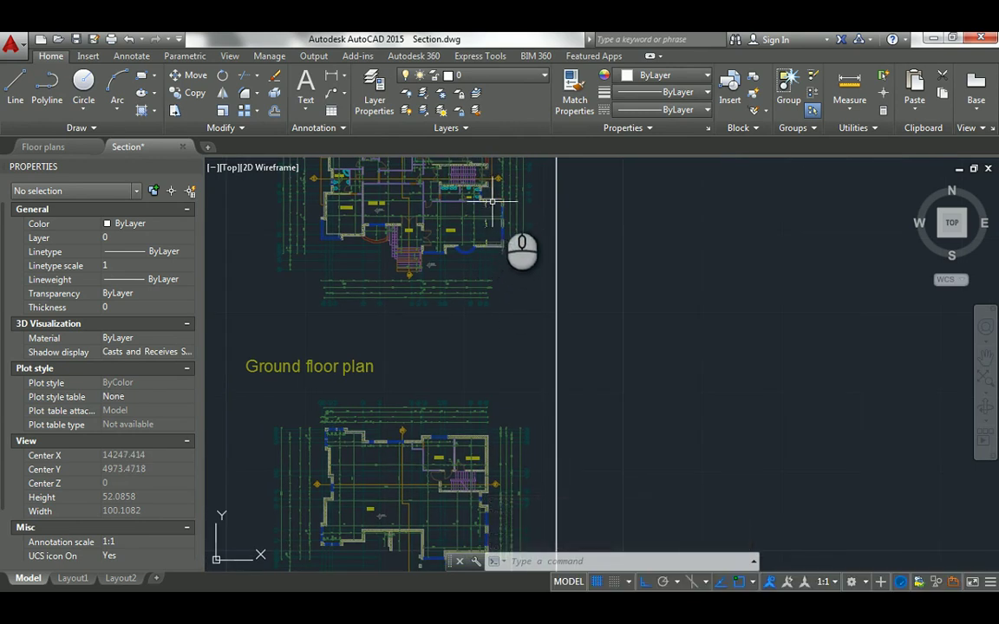
- Start a line at the dining wall corner of the ground floor plan
scroll(497, 244, up, 2)
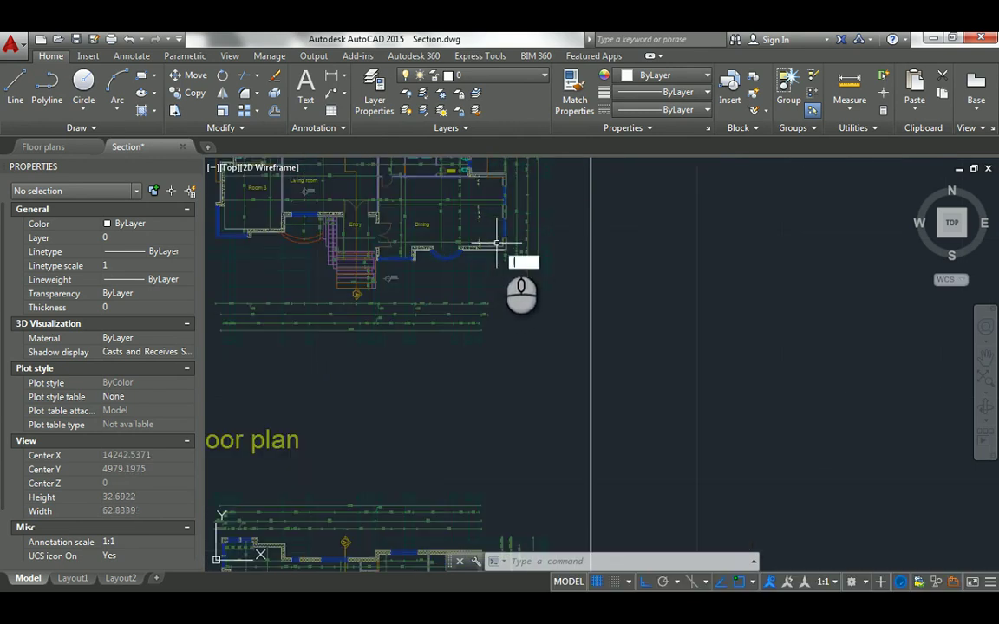
key(l)
key(Return)
scroll(508, 247, up, 4)
scroll(508, 246, up, 2)
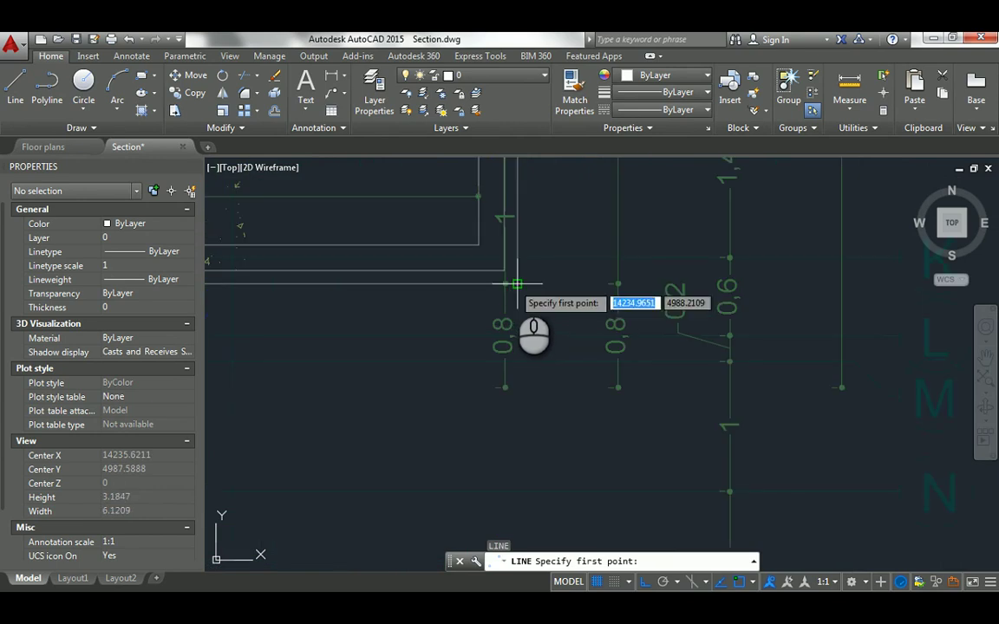
click(517, 287)
- Drop the projection line vertically to a point just below the section's ground line
scroll(525, 285, down, 2)
scroll(525, 284, down, 6)
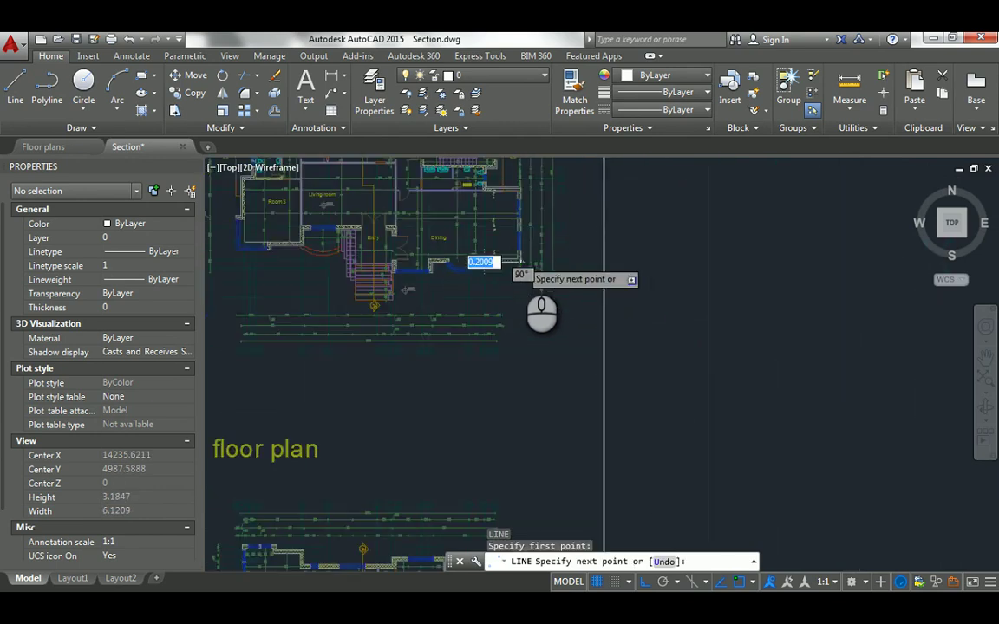
scroll(523, 499, up, 3)
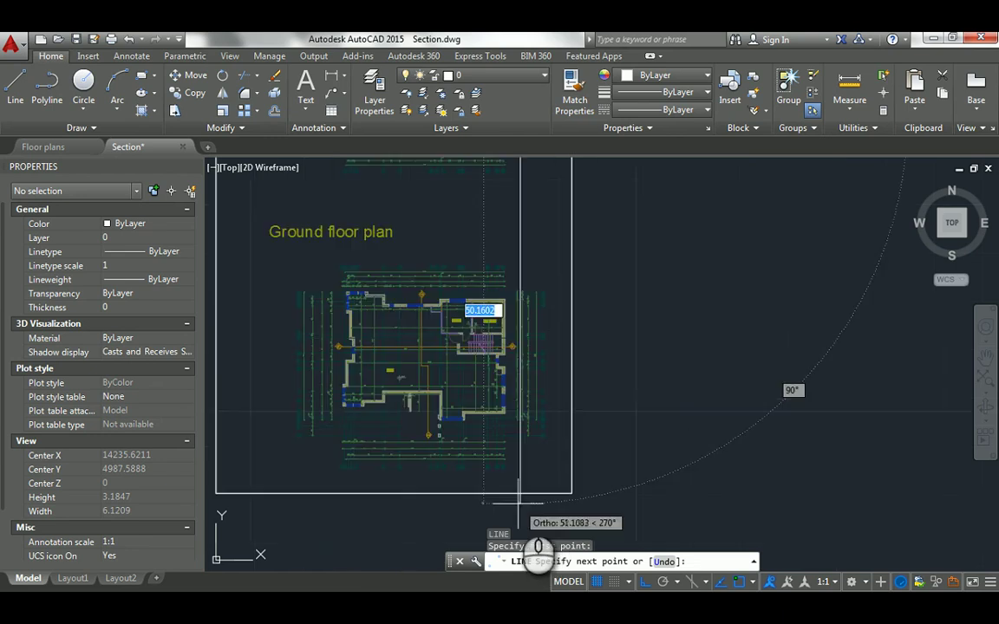
scroll(523, 473, up, 2)
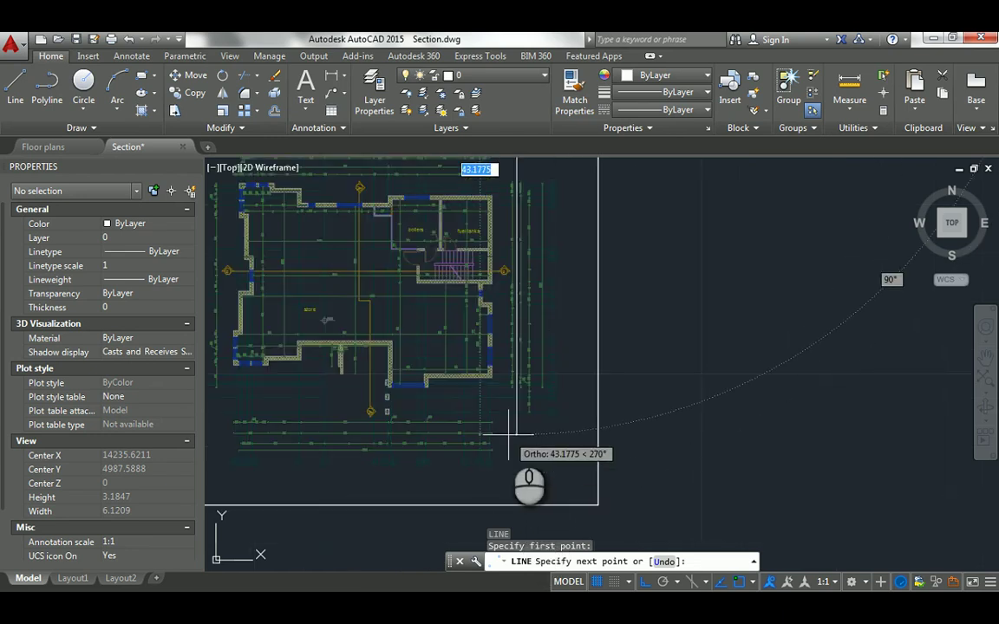
scroll(523, 473, down, 5)
middle_drag(522, 473, 523, 405)
scroll(523, 407, up, 3)
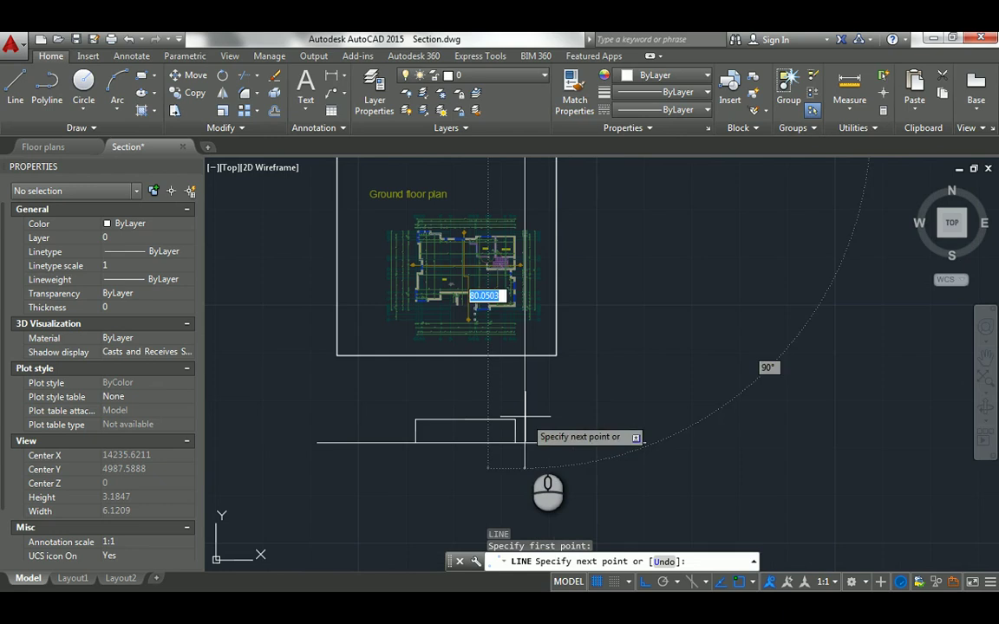
click(525, 484)
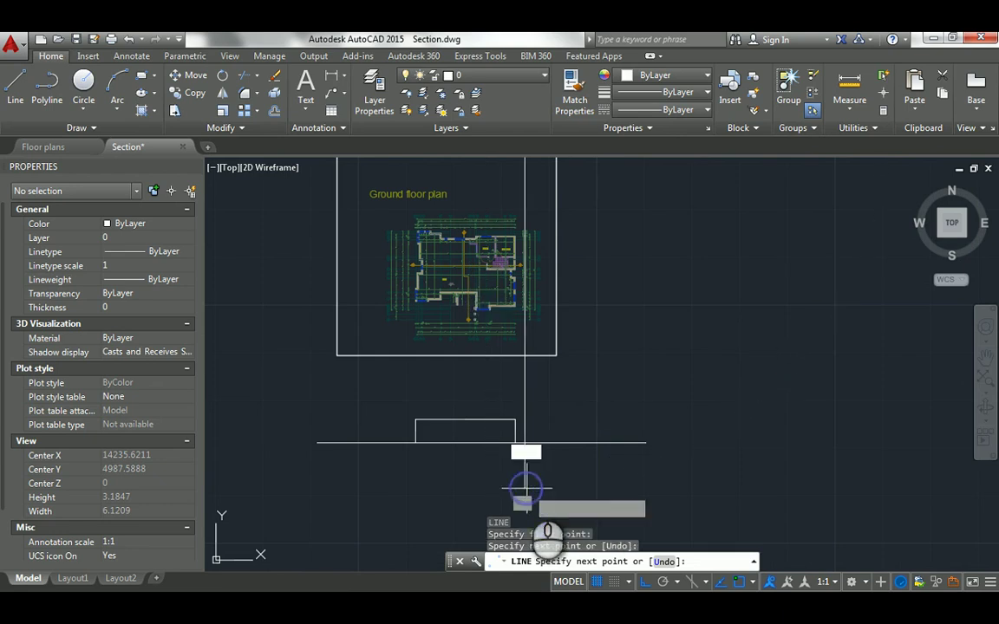
key(Escape)
key(Escape)
key(Escape)
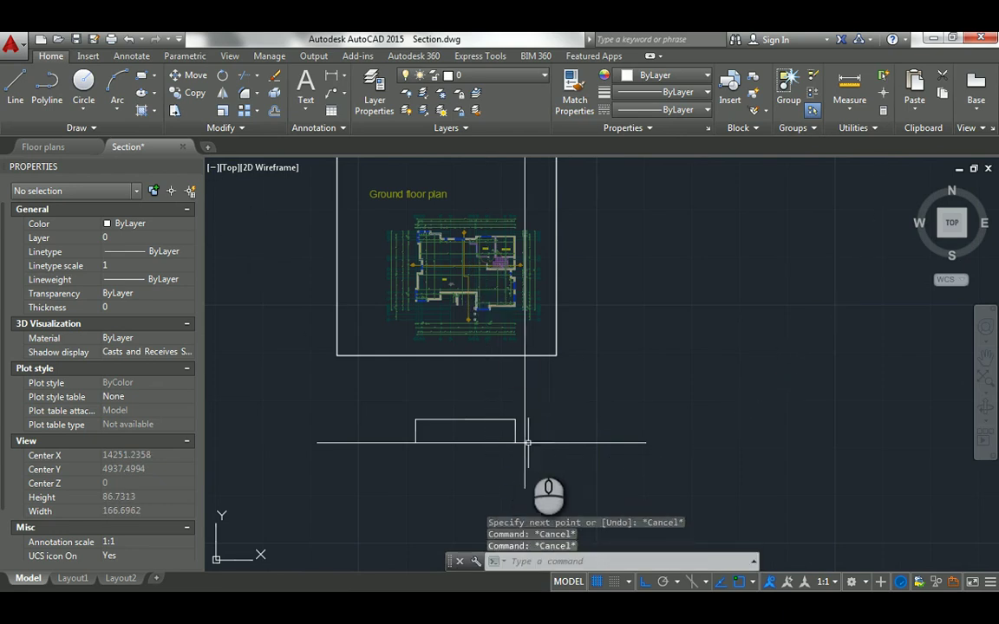
scroll(529, 443, up, 2)
scroll(509, 237, up, 2)
key(Return)
scroll(503, 222, up, 8)
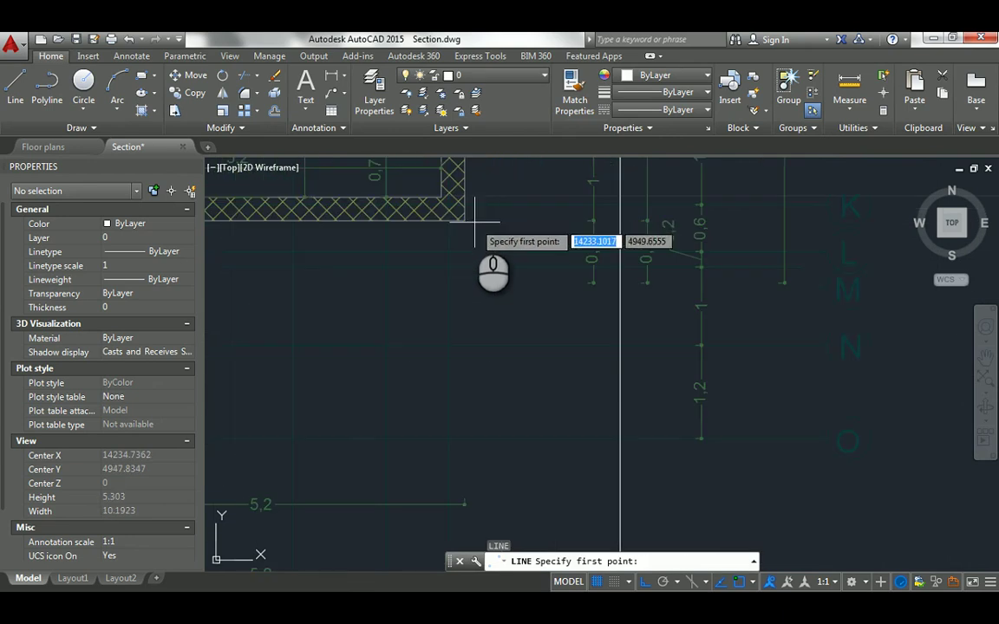
- Abandon a line started at the hatched wall corner and bring the ground line area into view
click(467, 221)
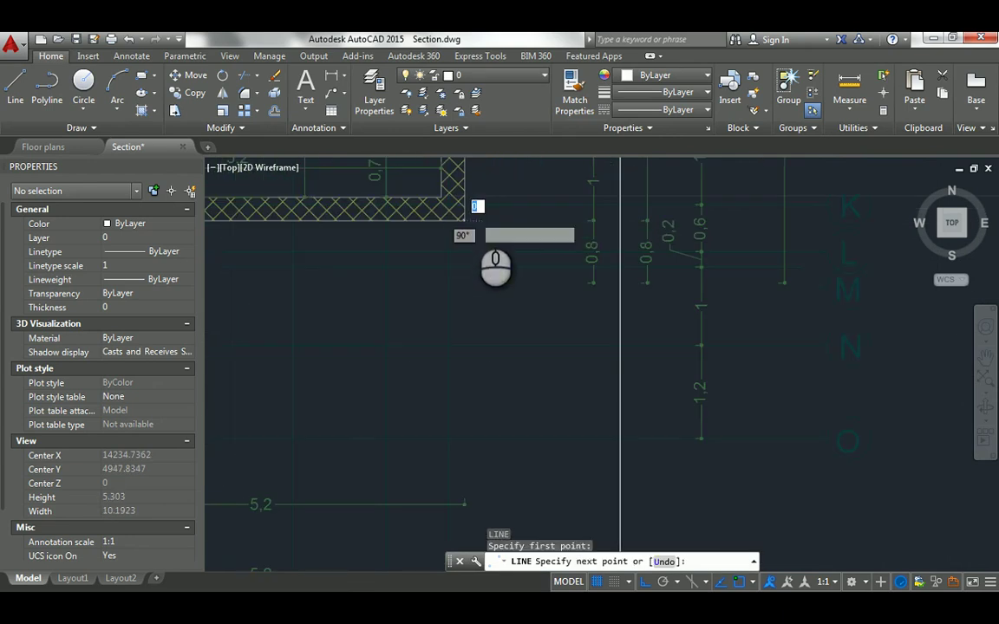
scroll(468, 234, down, 5)
scroll(462, 438, up, 2)
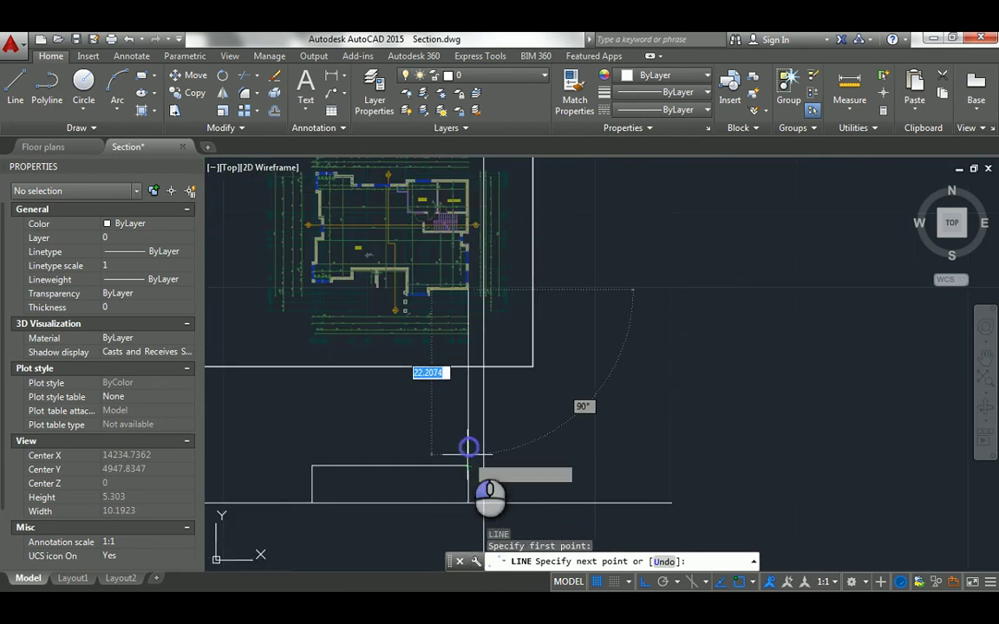
key(Escape)
scroll(469, 448, up, 3)
middle_drag(476, 455, 468, 348)
key(Escape)
key(Escape)
key(Escape)
- Begin a Stretch of the section corner with a crossing window, then cancel it
text(s)
key(Return)
click(466, 330)
click(438, 446)
key(Return)
click(448, 442)
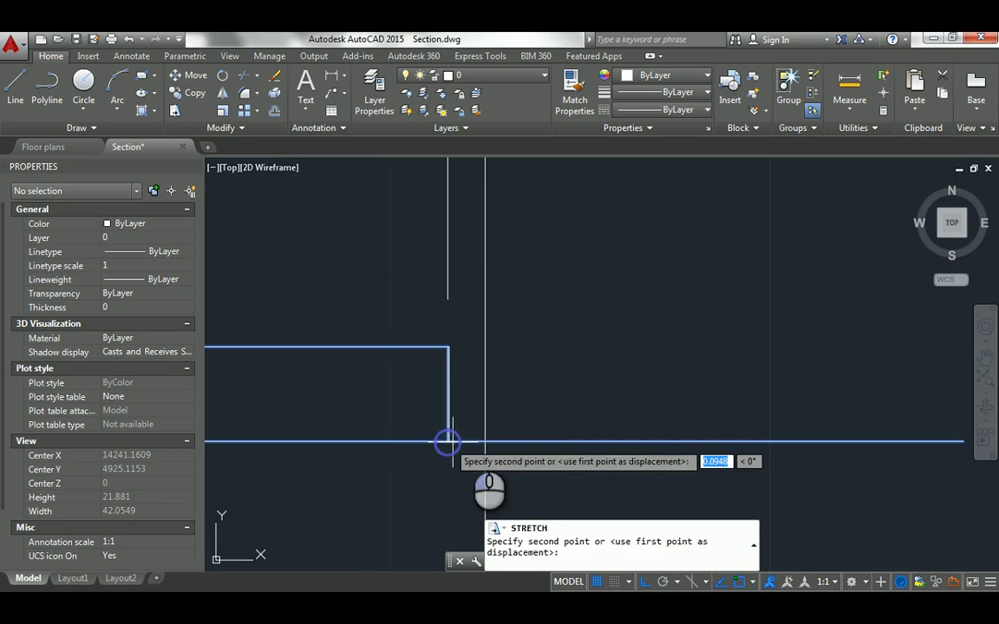
key(Escape)
key(Escape)
key(Escape)
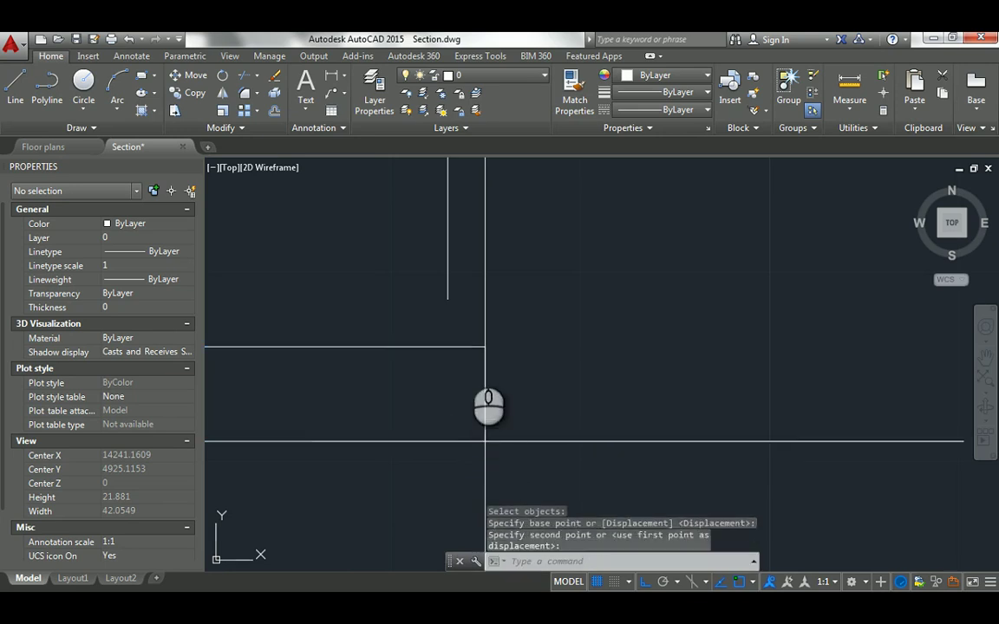
- Window-select the short stray vertical line above the ground line and delete it
click(469, 264)
click(423, 278)
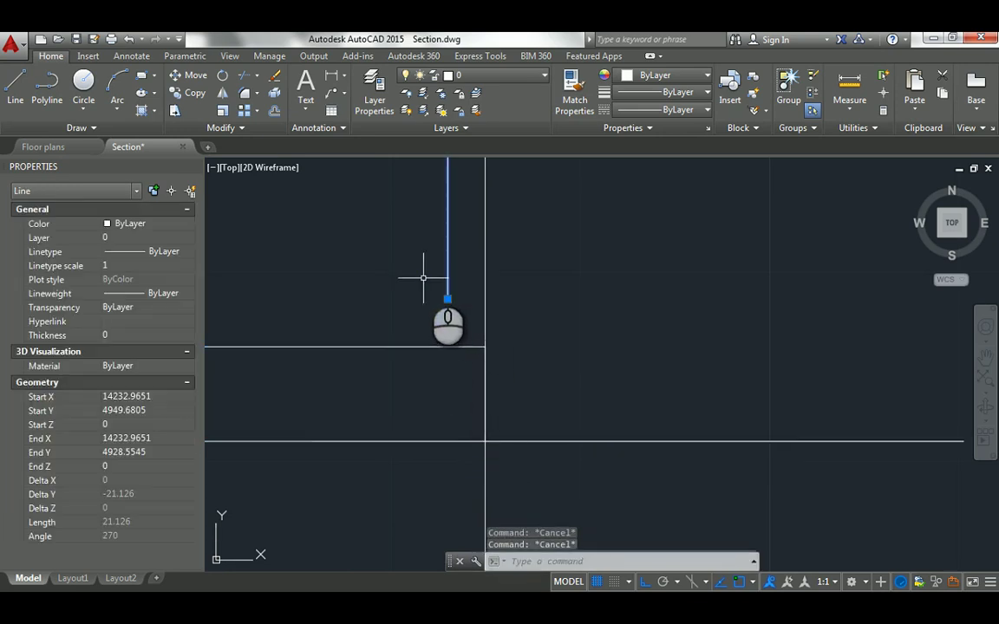
key(Delete)
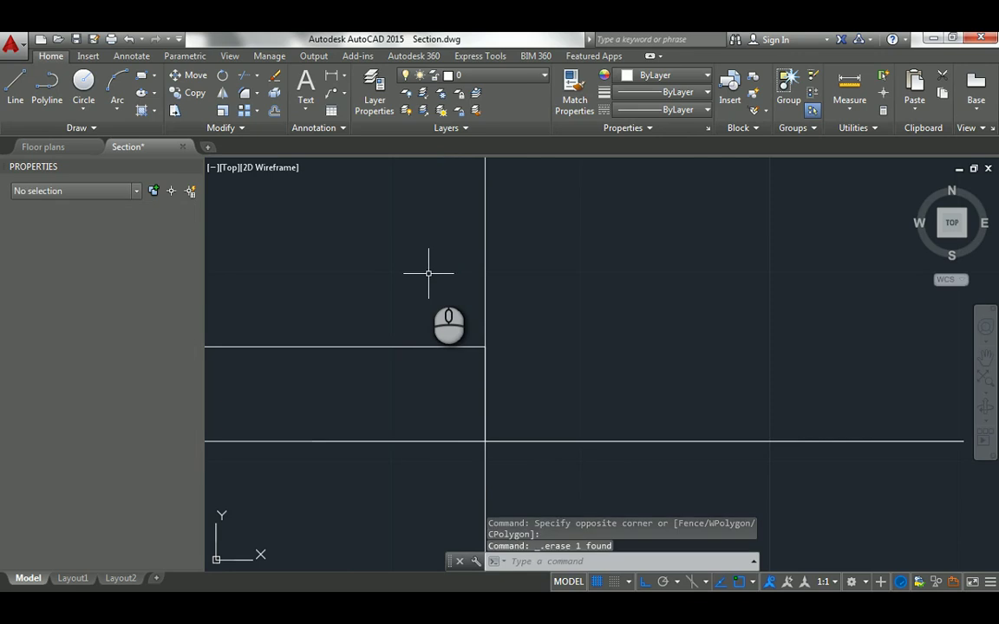
scroll(407, 334, down, 2)
middle_drag(381, 283, 430, 312)
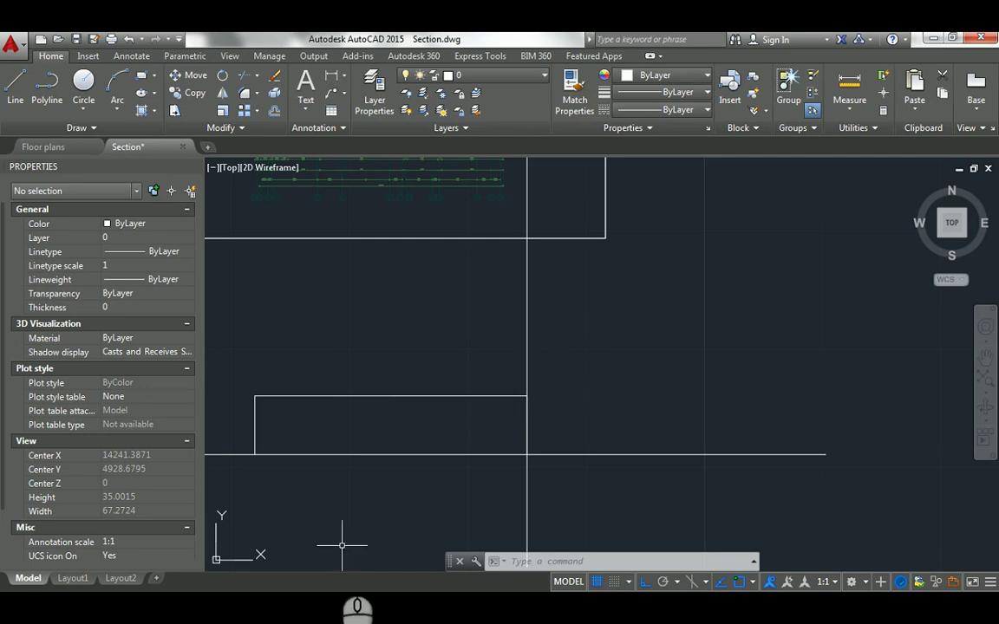
key(super)
key(super)
- In Explorer, go up from the Xref folder to the W13 - XREF n LAYOUT folder
mouse_move(516, 587)
click(593, 511)
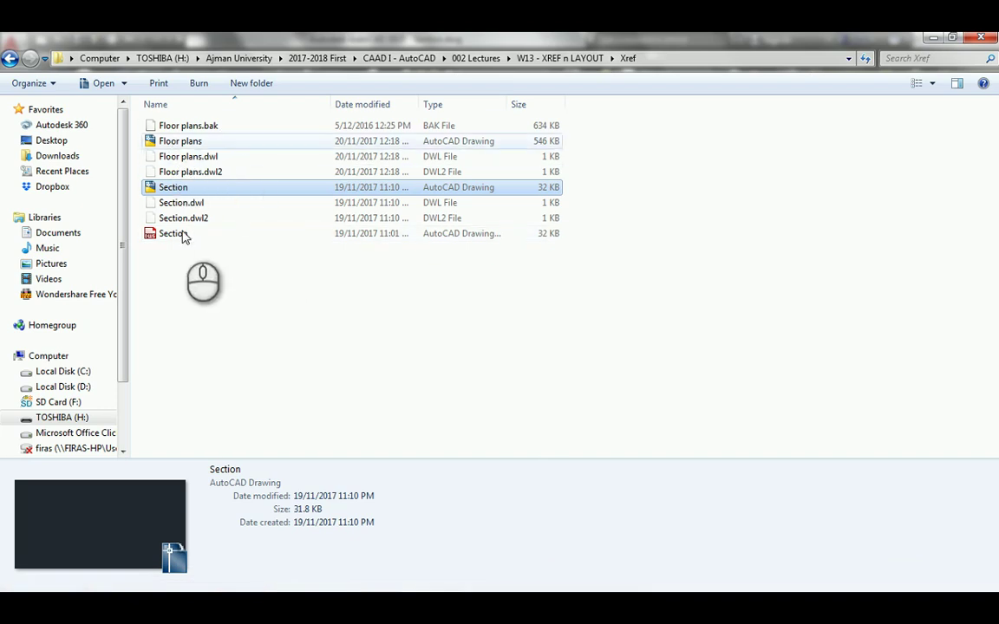
click(628, 58)
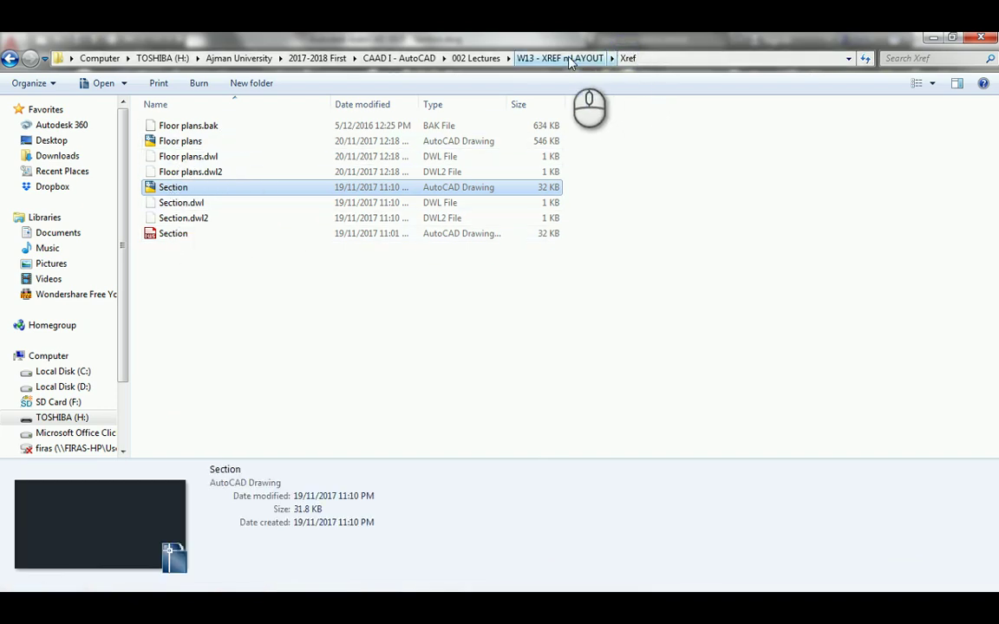
click(571, 61)
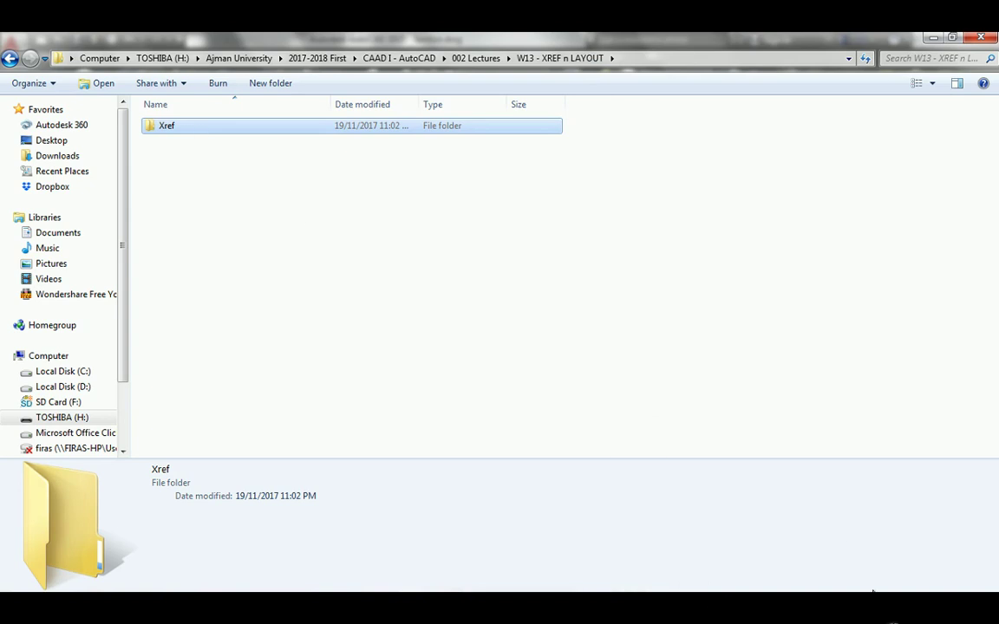
key(super)
click(853, 580)
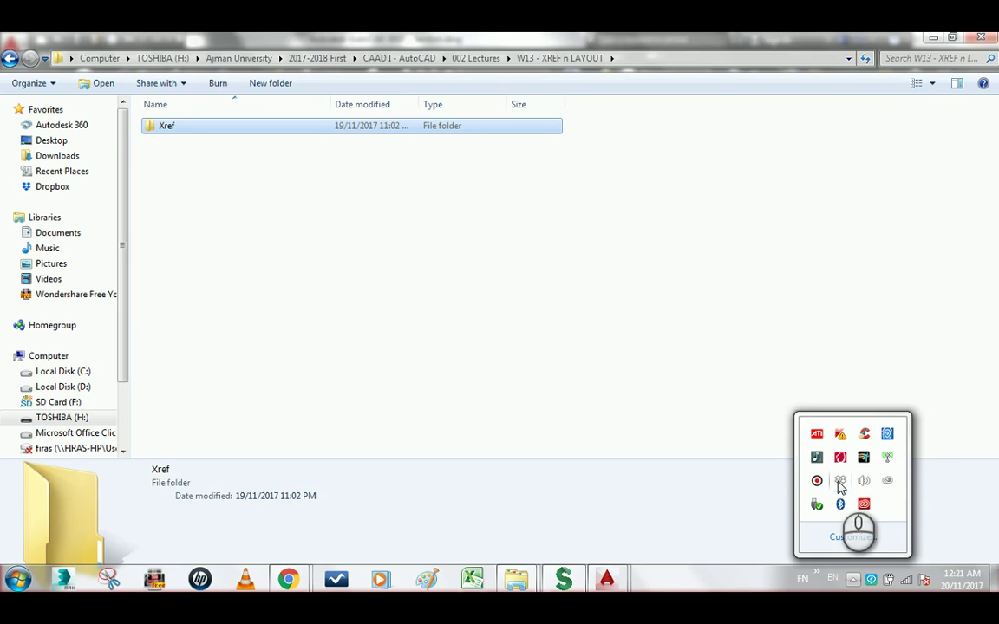
- Switch to Section.dwg and centre the clipped Ground floor plan in the view
click(608, 580)
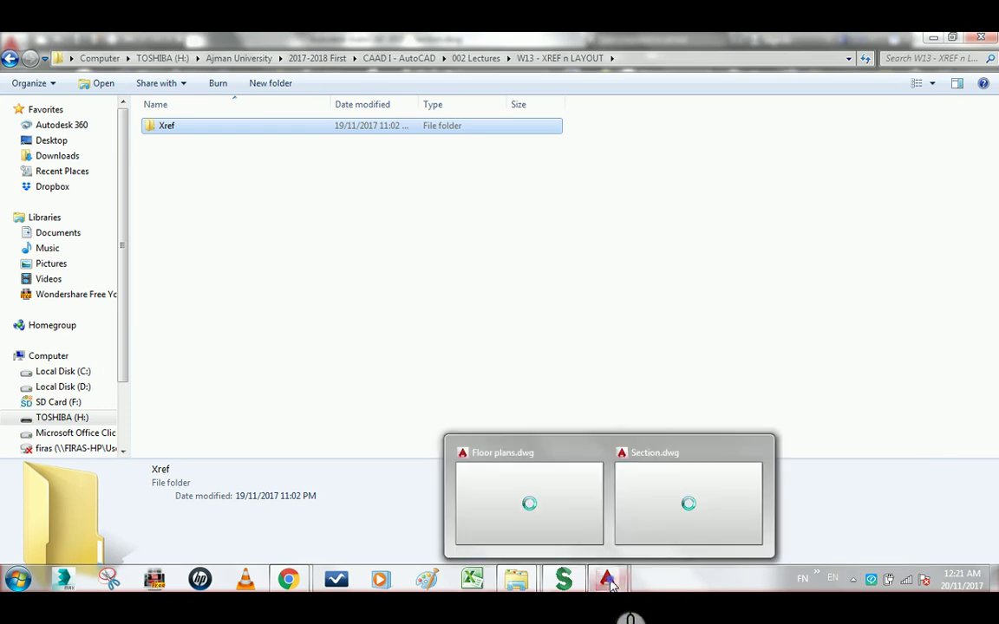
click(624, 507)
scroll(426, 320, down, 5)
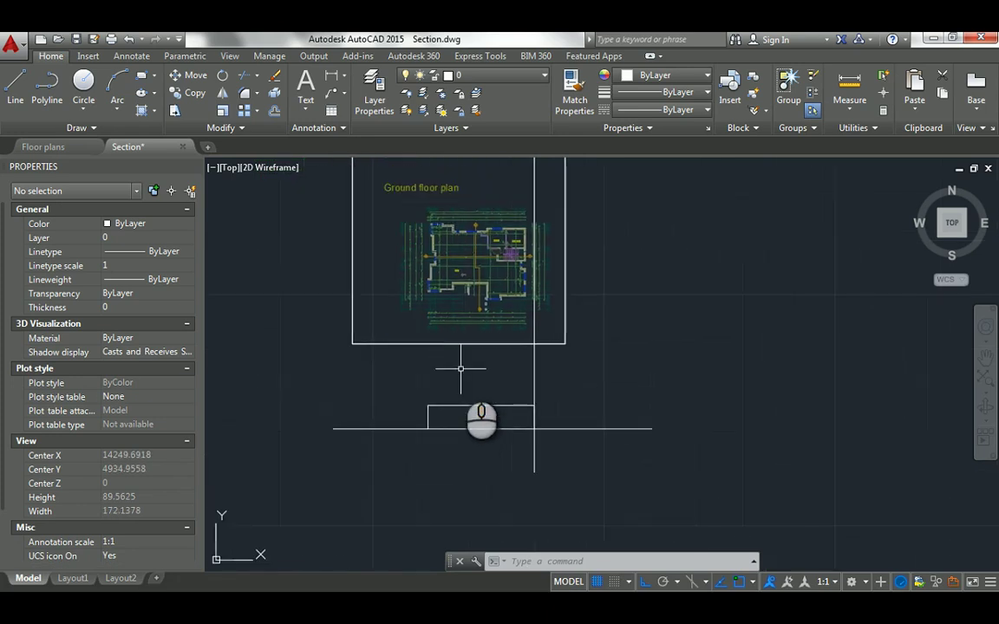
middle_drag(394, 283, 406, 330)
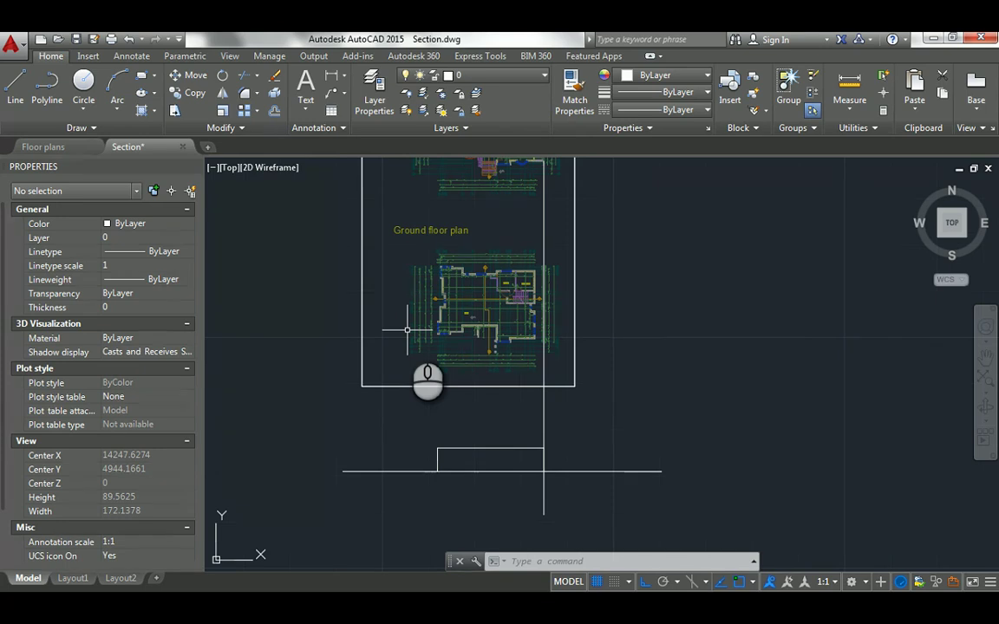
- Check in the XREF palette that Floor plans is loaded, then close it
text(xre)
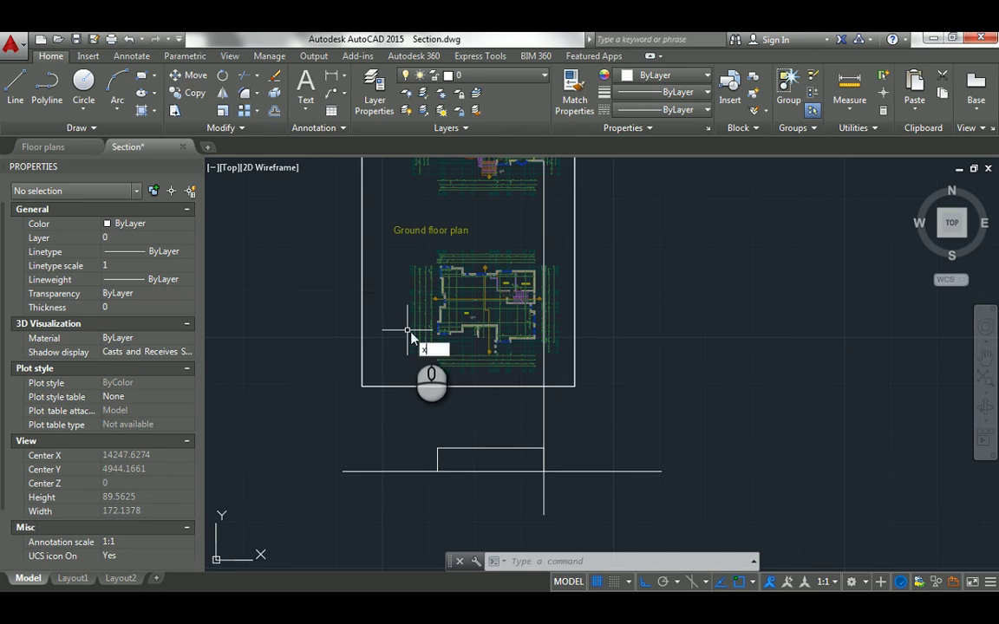
key(Return)
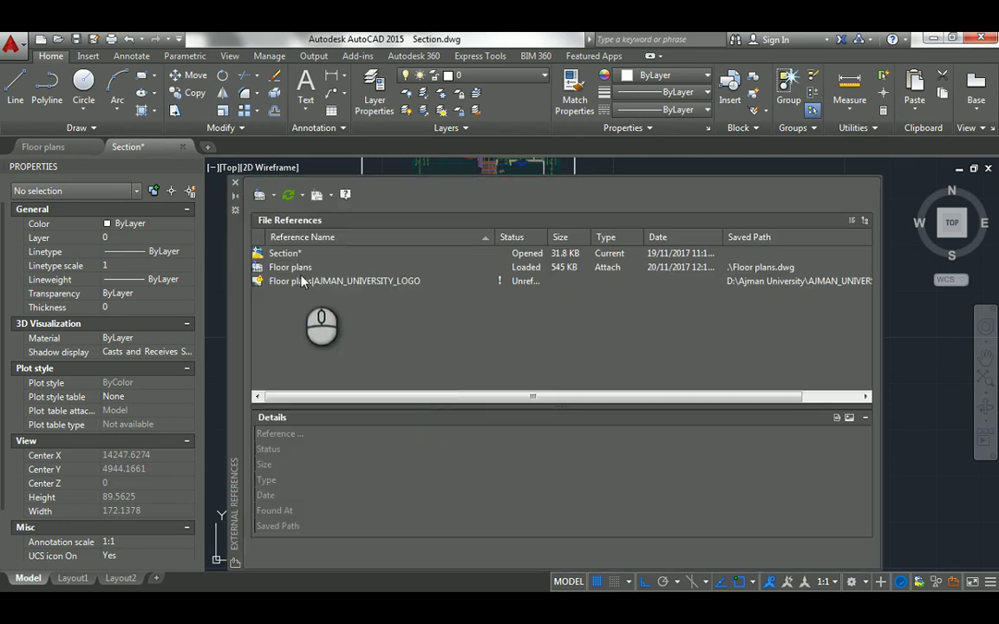
mouse_move(296, 269)
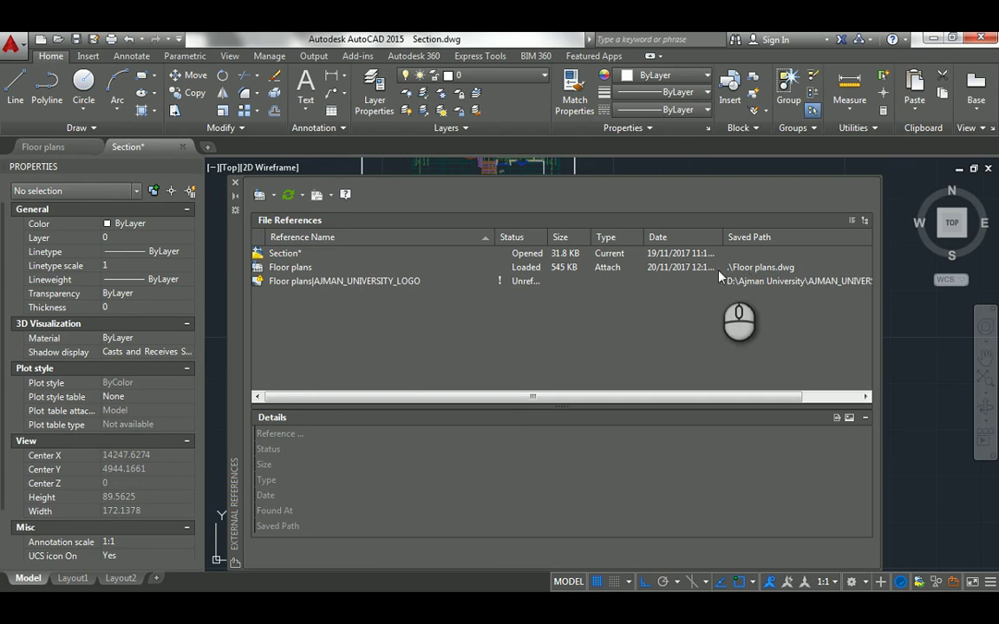
click(235, 184)
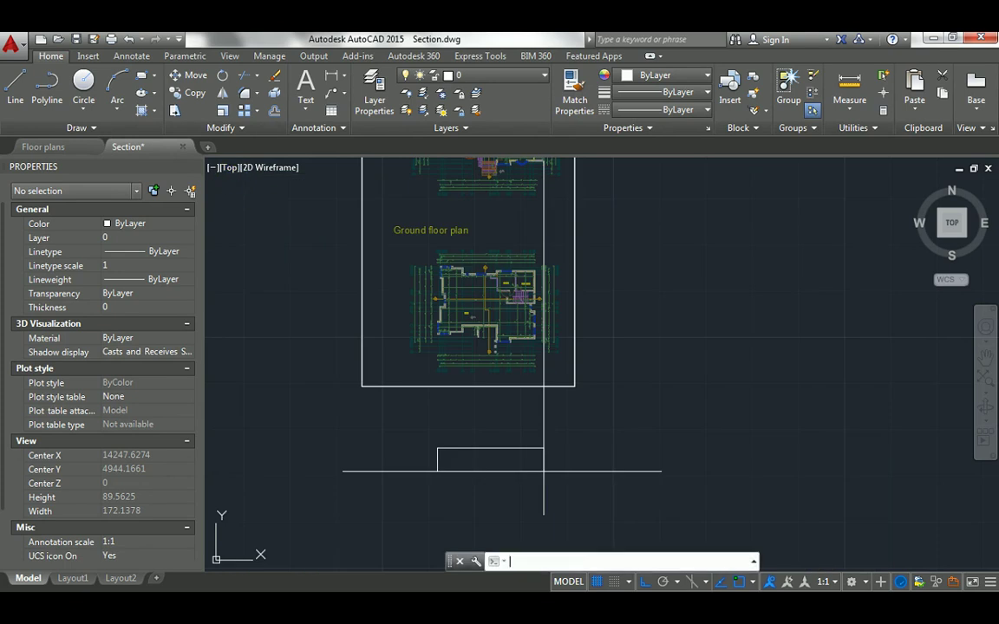
key(super)
key(super)
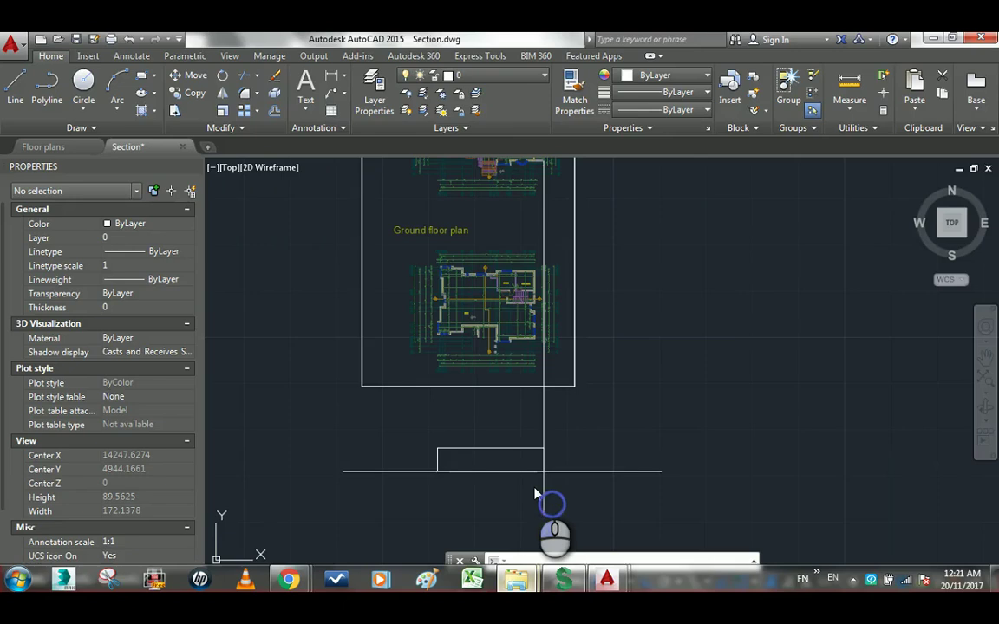
click(535, 494)
- Open the Xref folder and select the Floor plans and Section drawings together
double_click(157, 126)
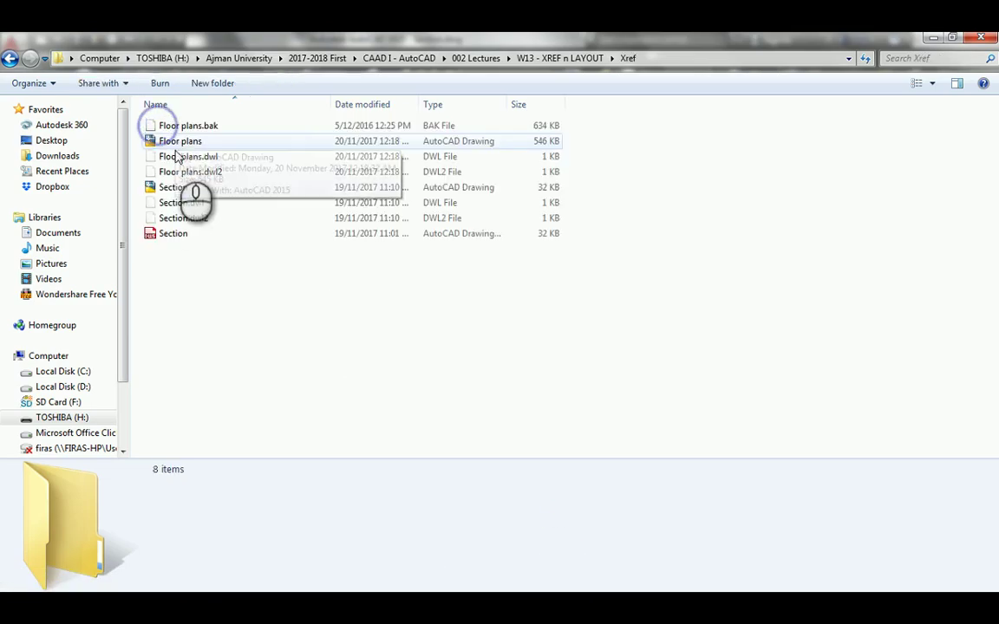
click(178, 142)
click(178, 188)
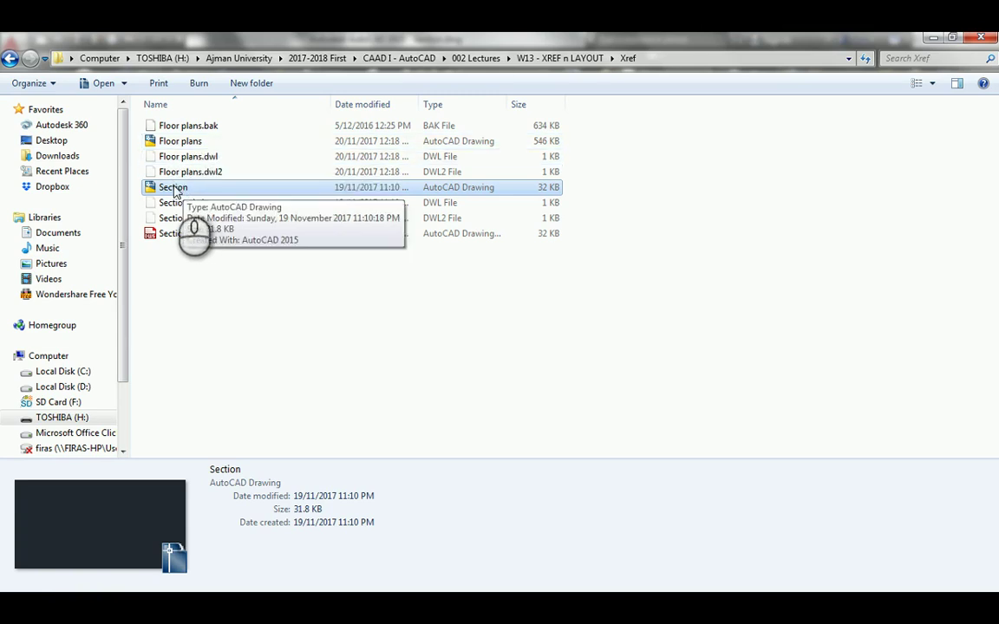
click(192, 144)
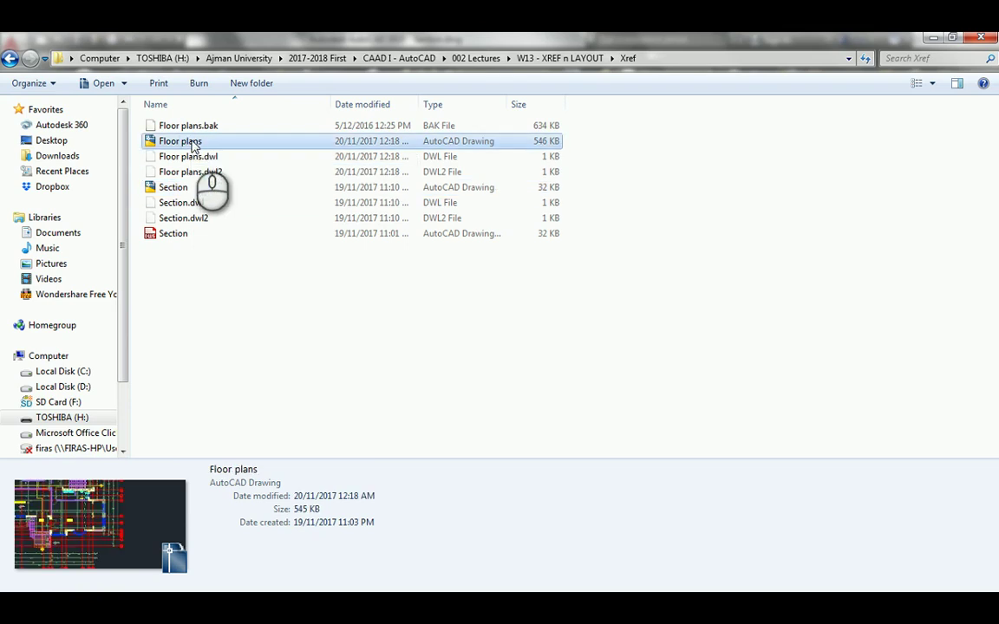
ctrl+click(184, 187)
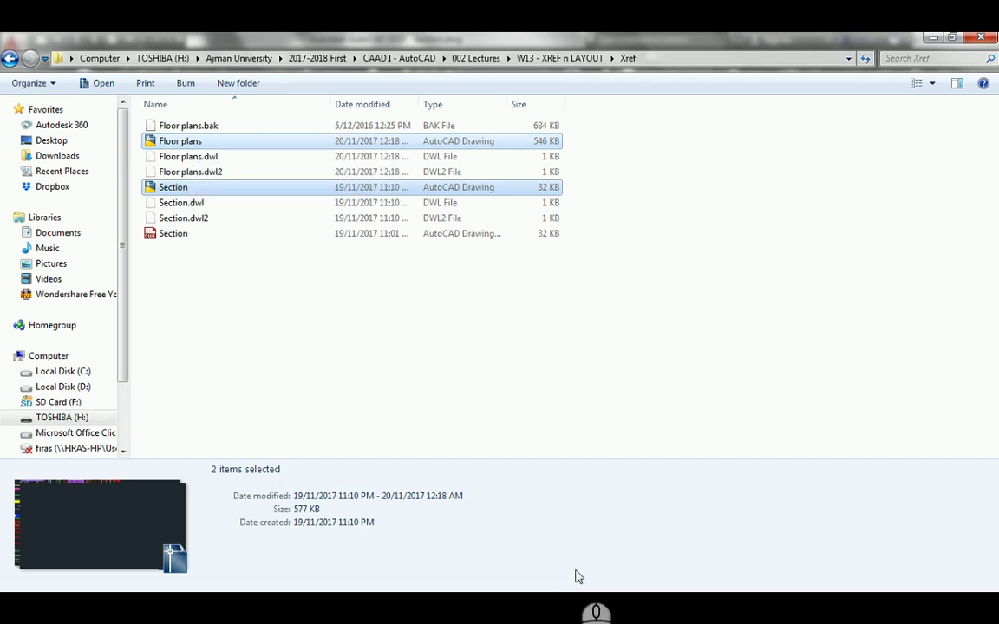
- Return to the Section.dwg drawing in AutoCAD
key(super)
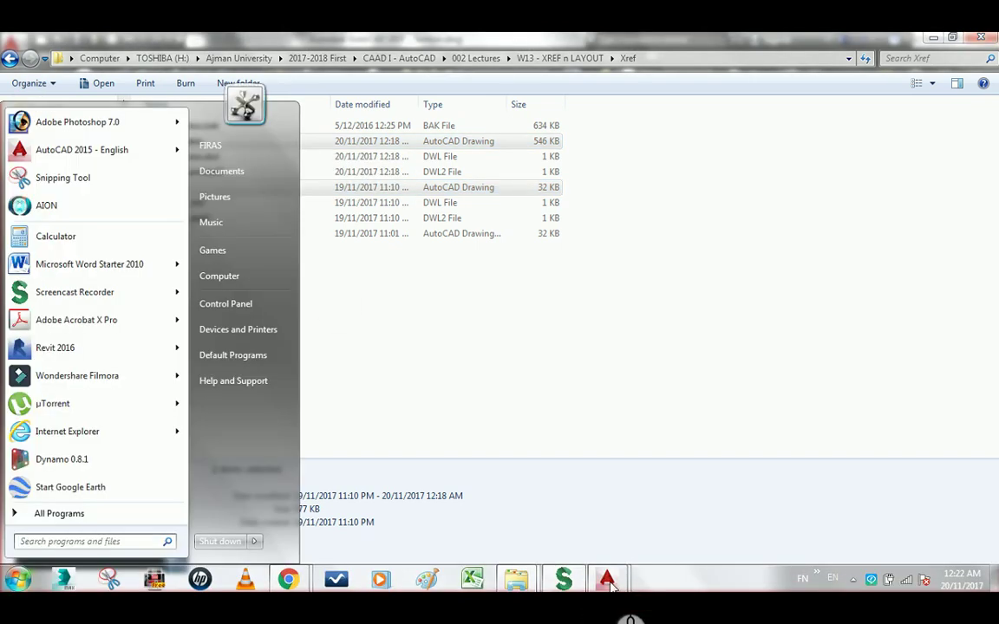
click(605, 583)
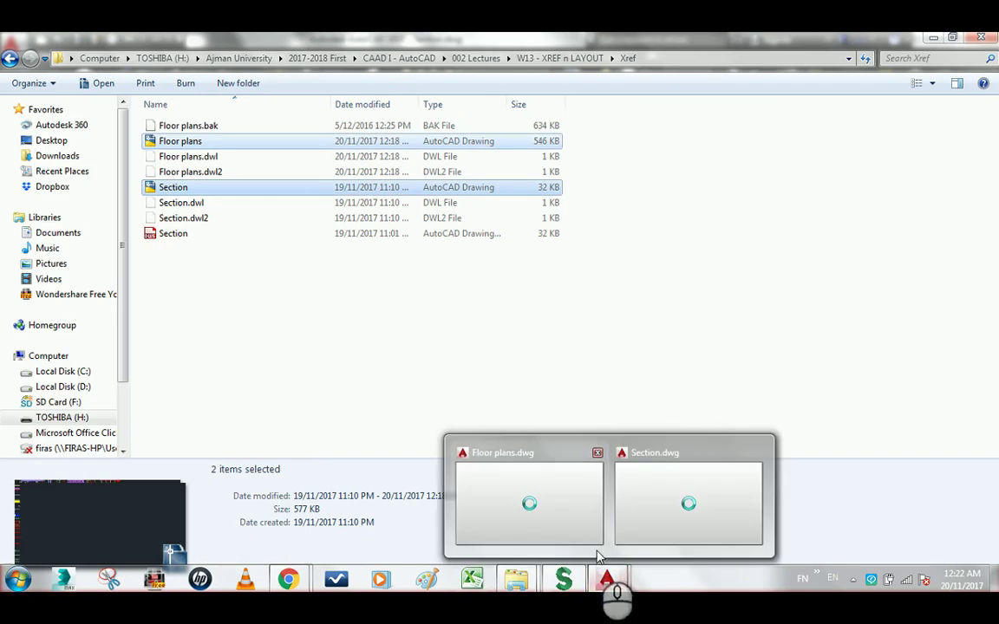
click(660, 504)
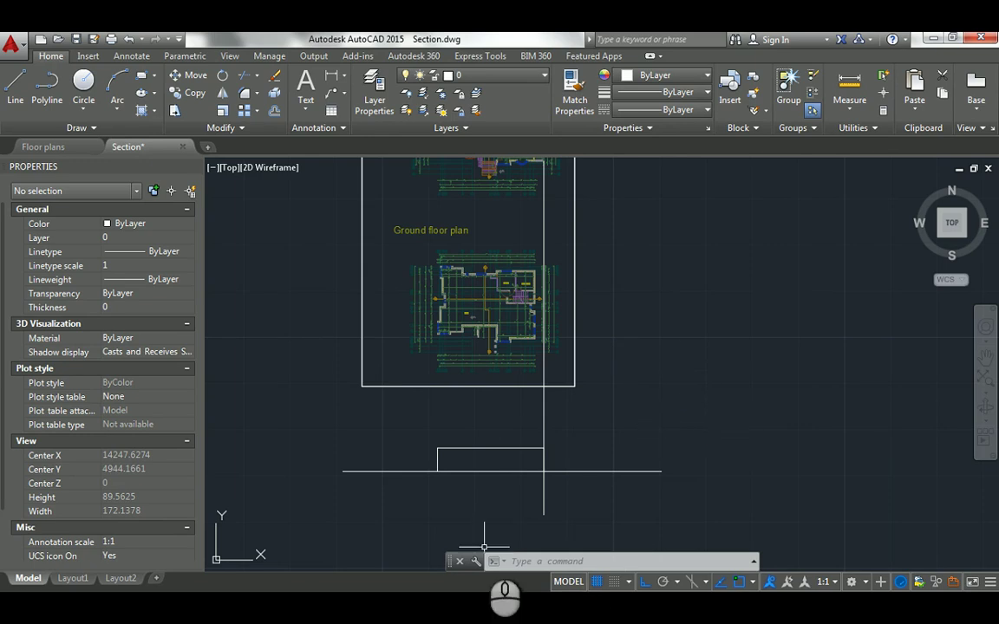
- Bring the Xref folder window back to the front
key(super)
click(516, 580)
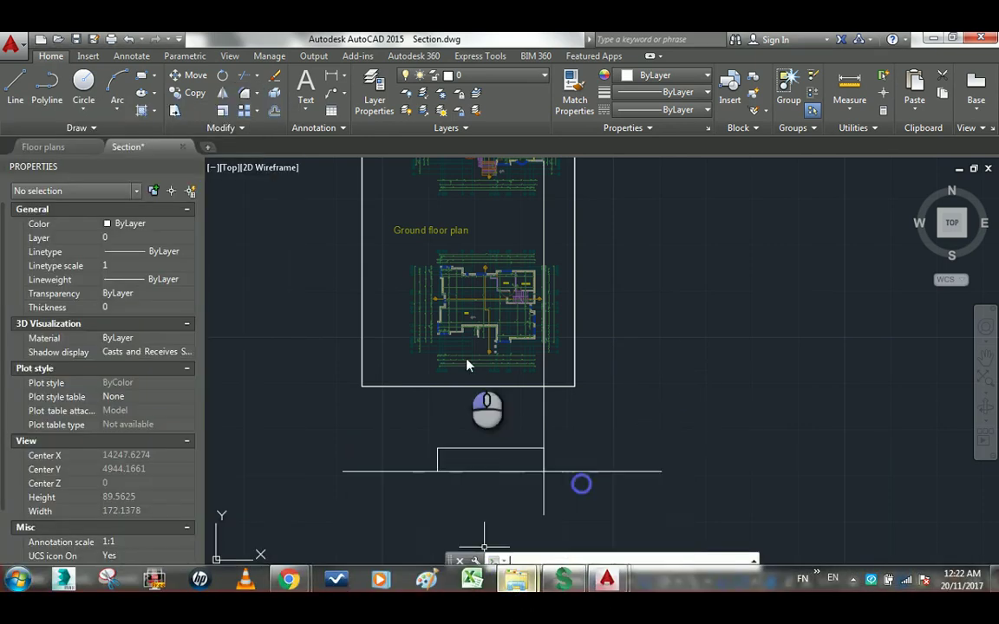
click(597, 529)
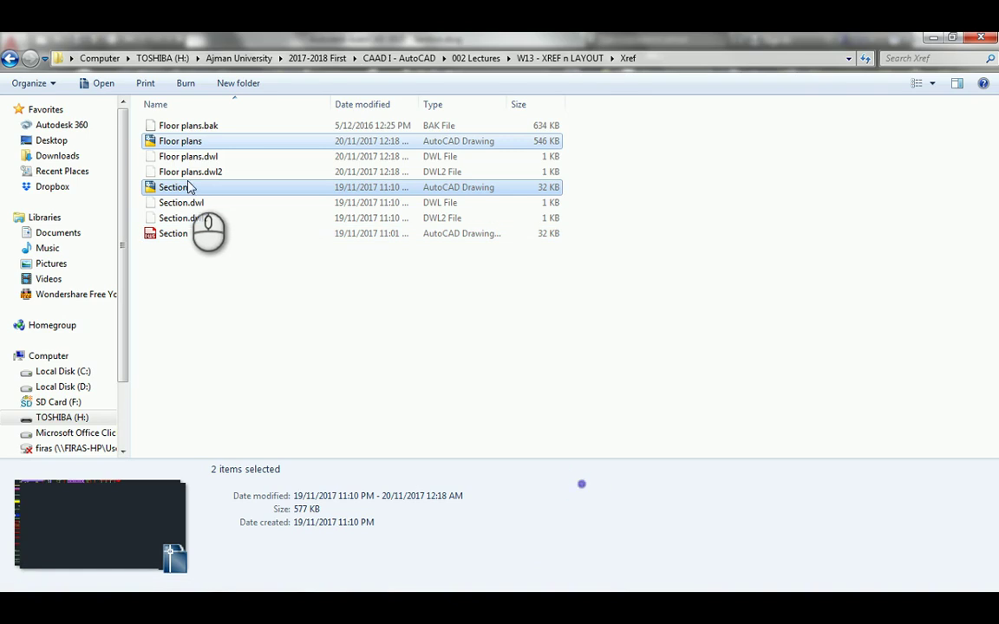
- Select the Section and Floor plans drawings together as a pair
click(263, 274)
click(162, 141)
click(170, 189)
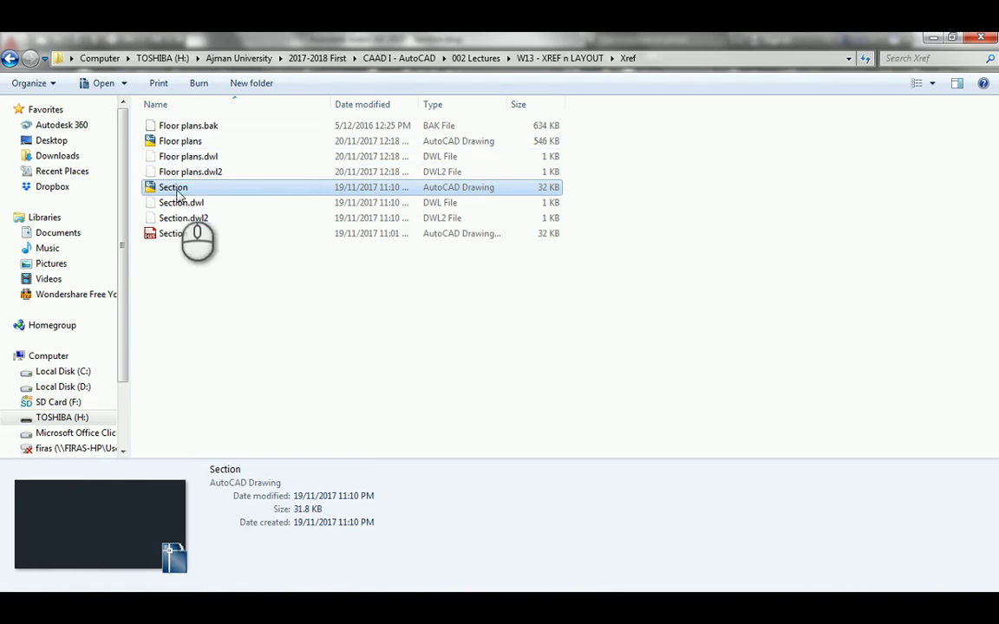
click(182, 141)
click(173, 188)
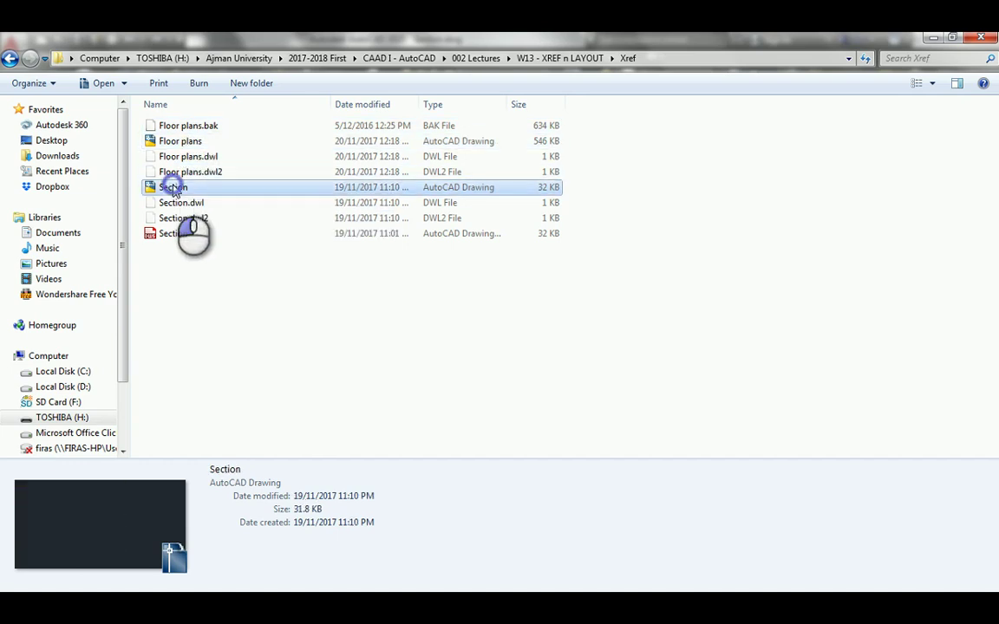
ctrl+click(176, 143)
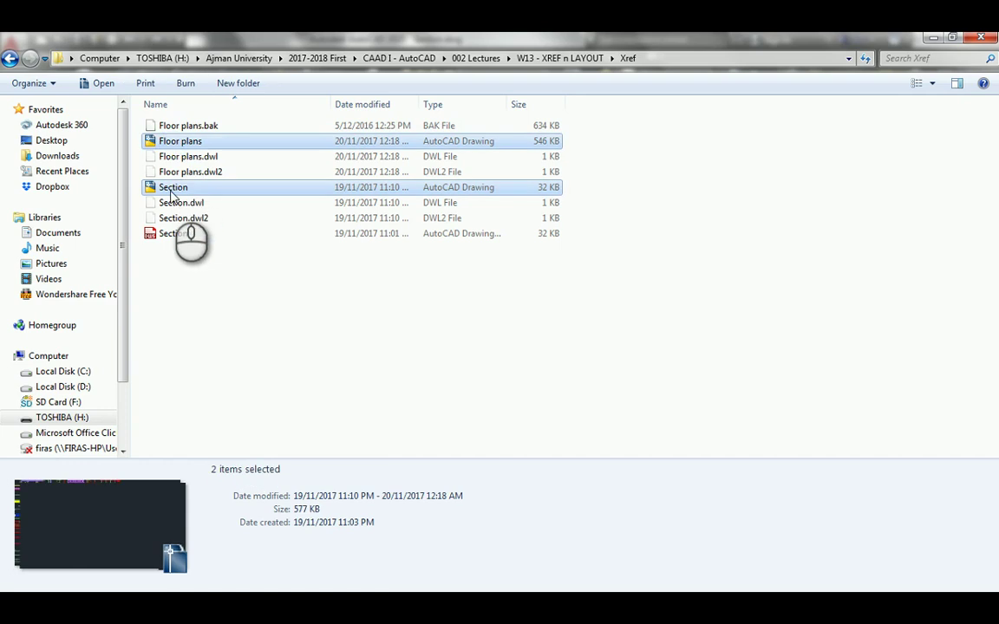